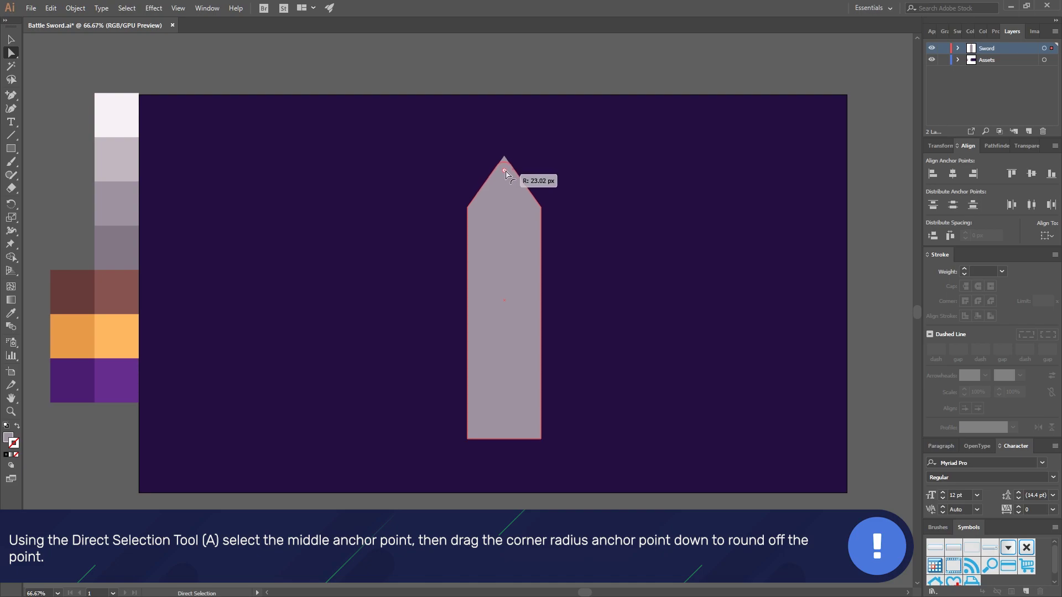
- Round off the two shoulder corners of the blade where its sides meet the pointed tip
left_click(468, 208)
left_click(541, 207, "shift")
left_click_drag(480, 216, 513, 230)
left_click(603, 78)
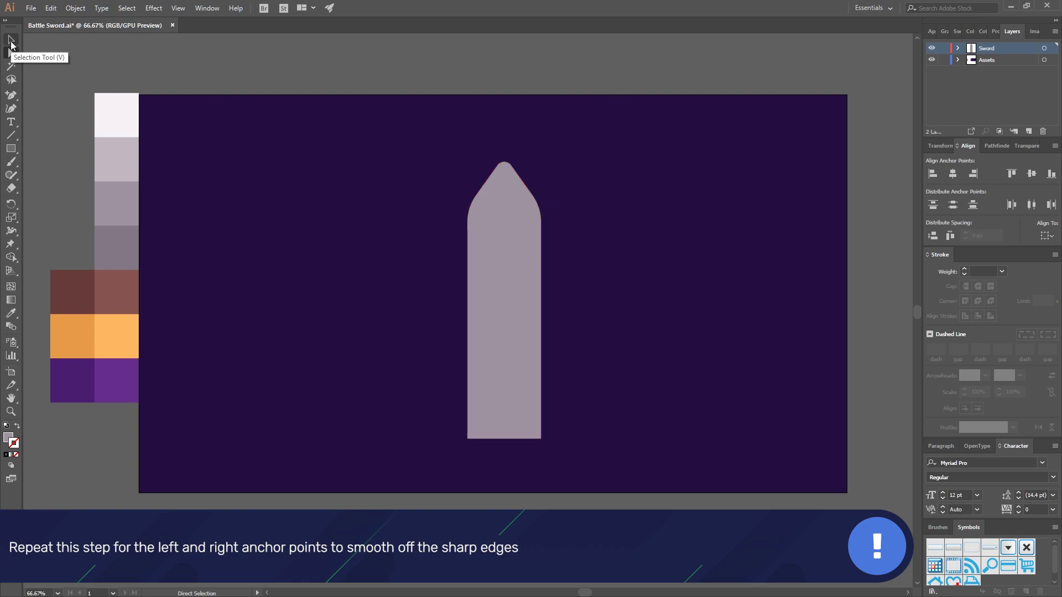
left_click(12, 41)
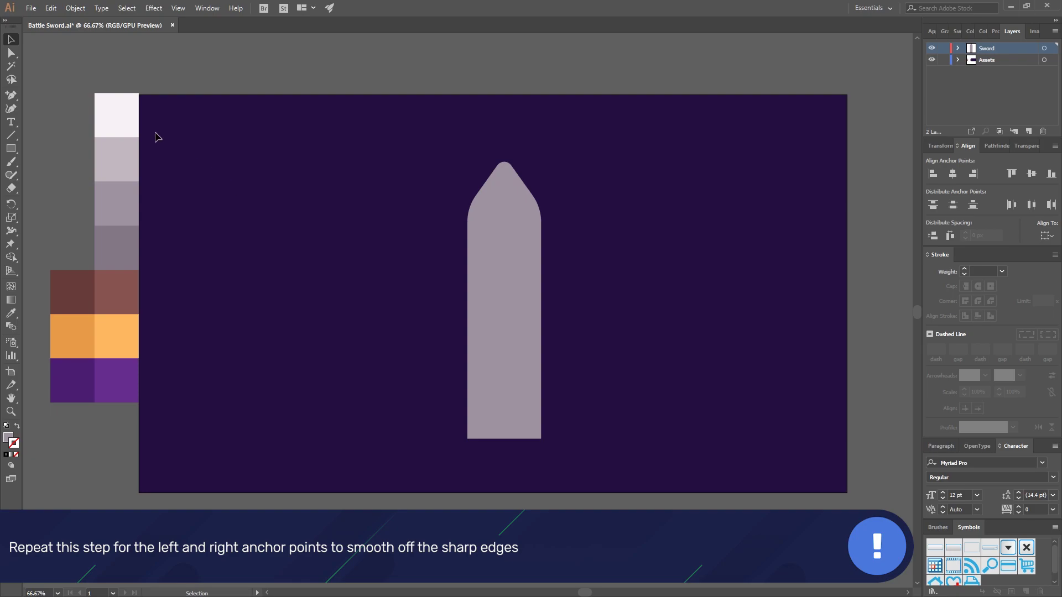
- Draw a rectangle about 68 × 601 px down the middle of the blade and fill it with the darkest grey swatch
left_click_drag(11, 148, 68, 173)
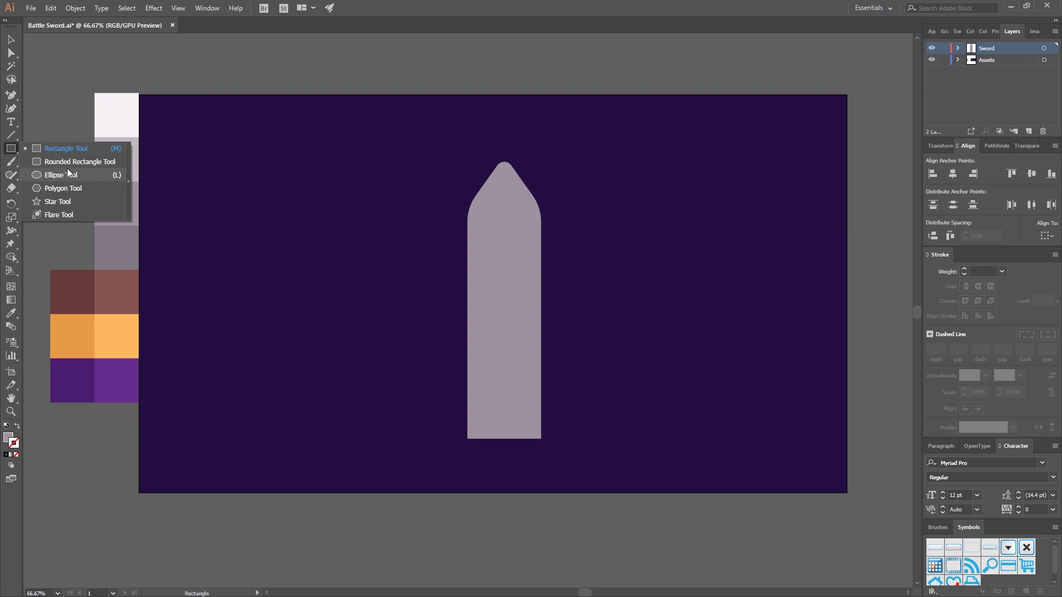
left_click(37, 148)
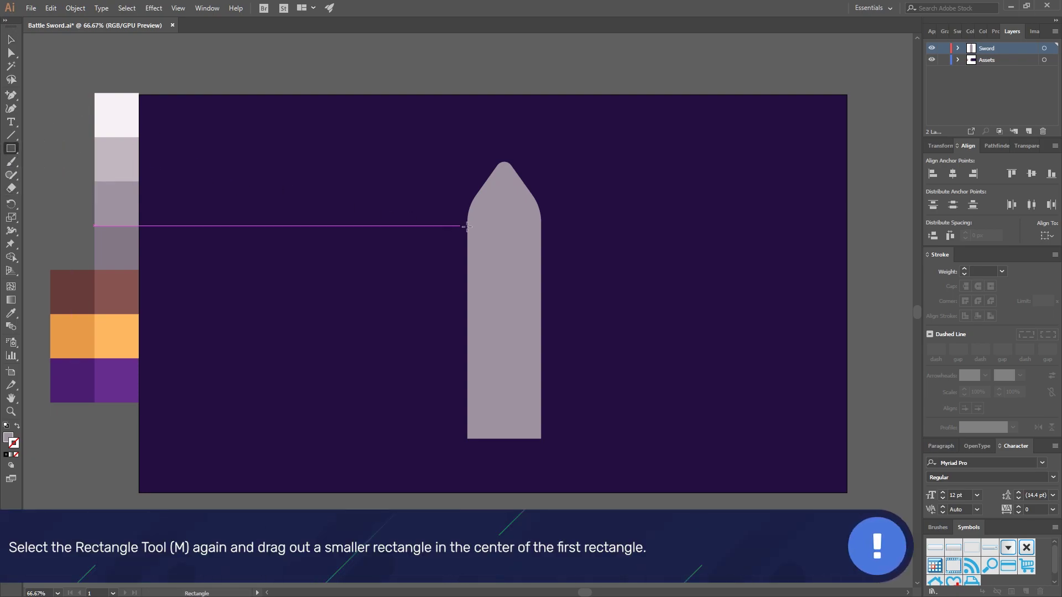
left_click_drag(492, 218, 517, 438)
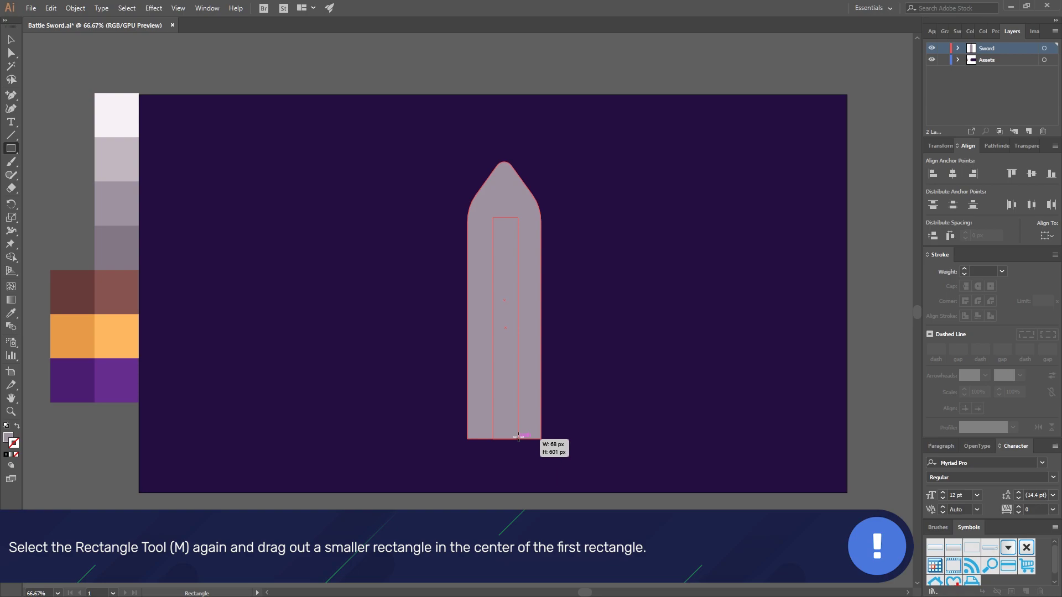
left_click_drag(518, 437, 518, 438)
key("i")
left_click(126, 238)
key("v")
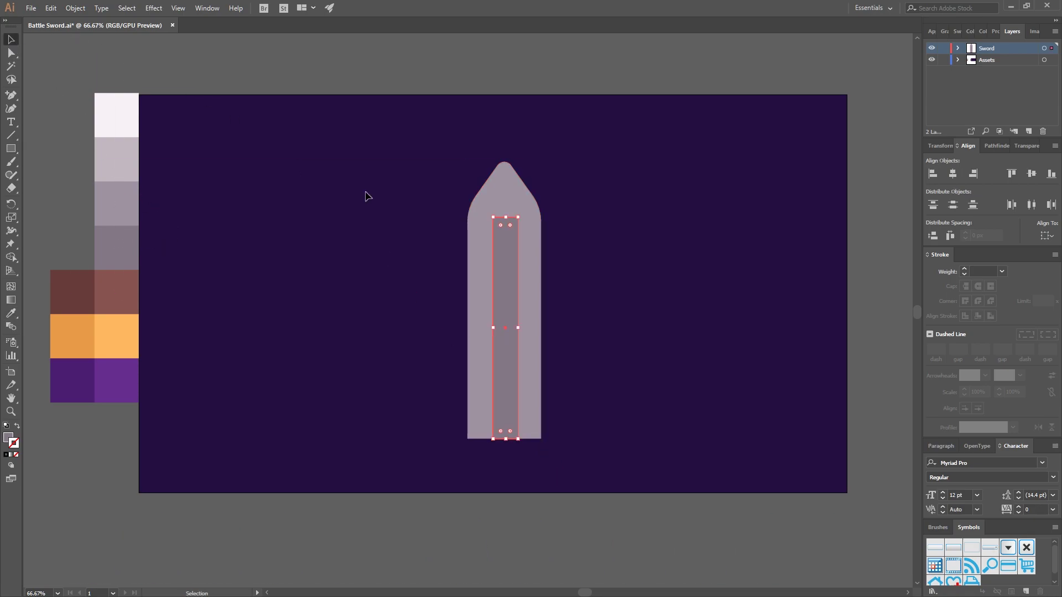
- Centre the narrow rectangle and the blade horizontally on each other
left_click(545, 278, "shift")
left_click(530, 232)
left_click(956, 173)
left_click(609, 66)
- Round the two top corners of the narrow inner rectangle into a full semicircle
left_click(502, 254)
left_click(11, 53)
left_click(494, 219)
left_click(516, 218, "shift")
left_click_drag(503, 235, 516, 276)
key("v")
left_click(582, 98)
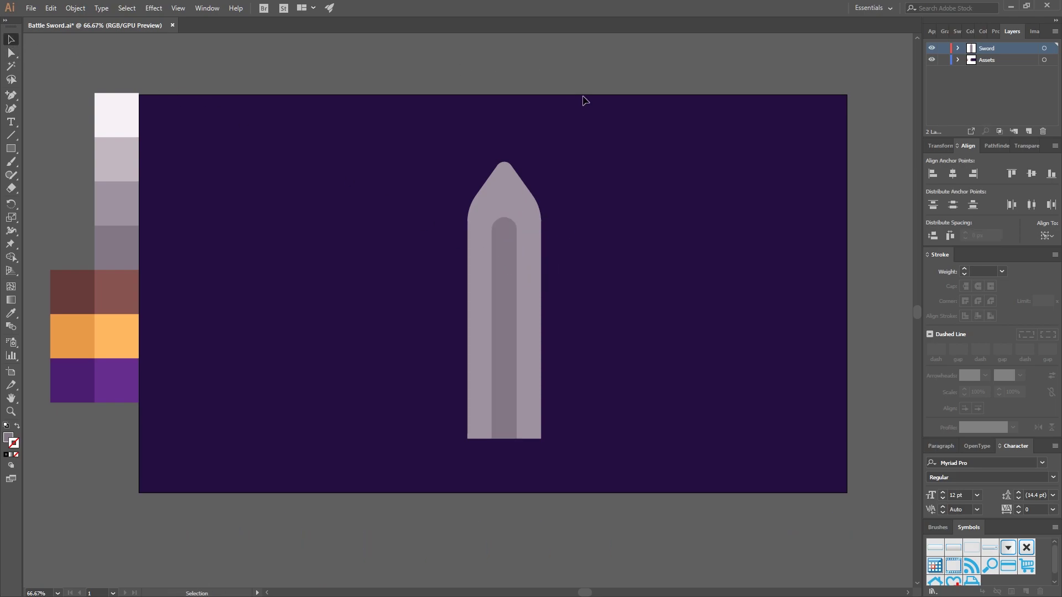
- Offset the path of the inner rounded rectangle by 12 px with mitered joins
left_click(508, 234)
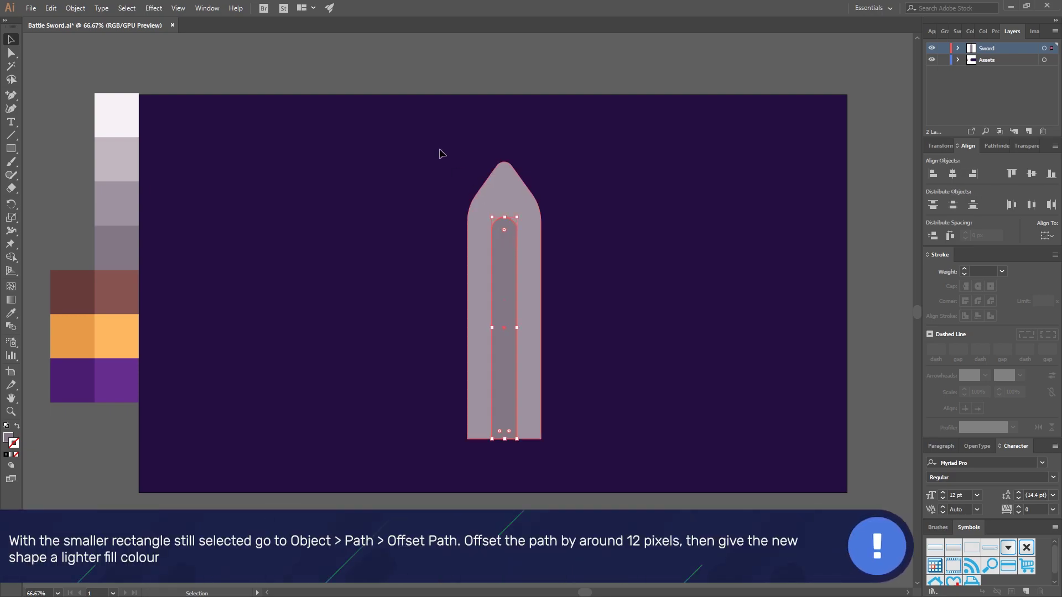
left_click(83, 10)
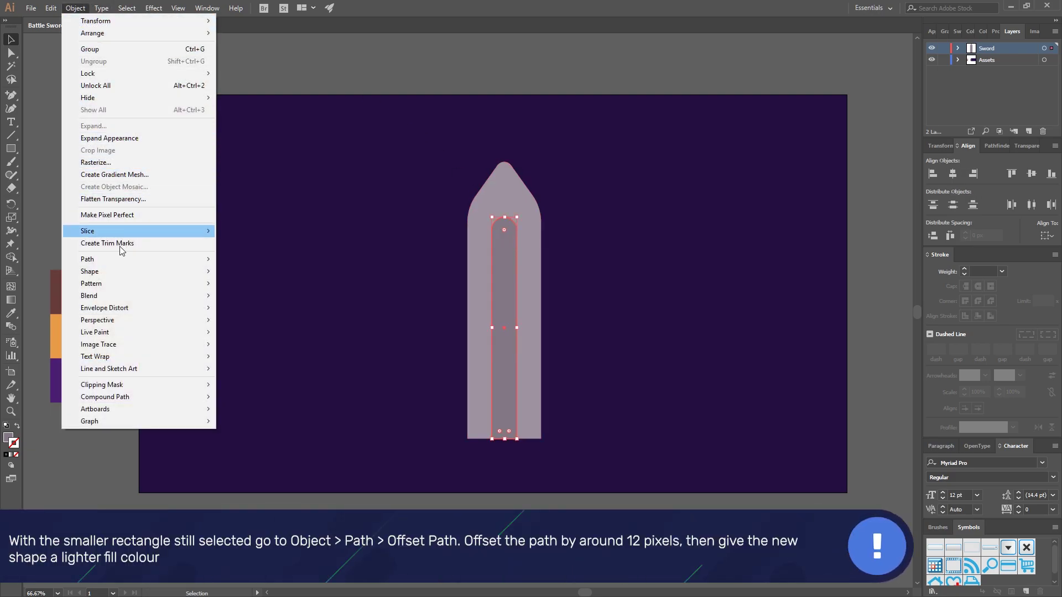
mouse_move(158, 259)
left_click(277, 304)
left_click(686, 206)
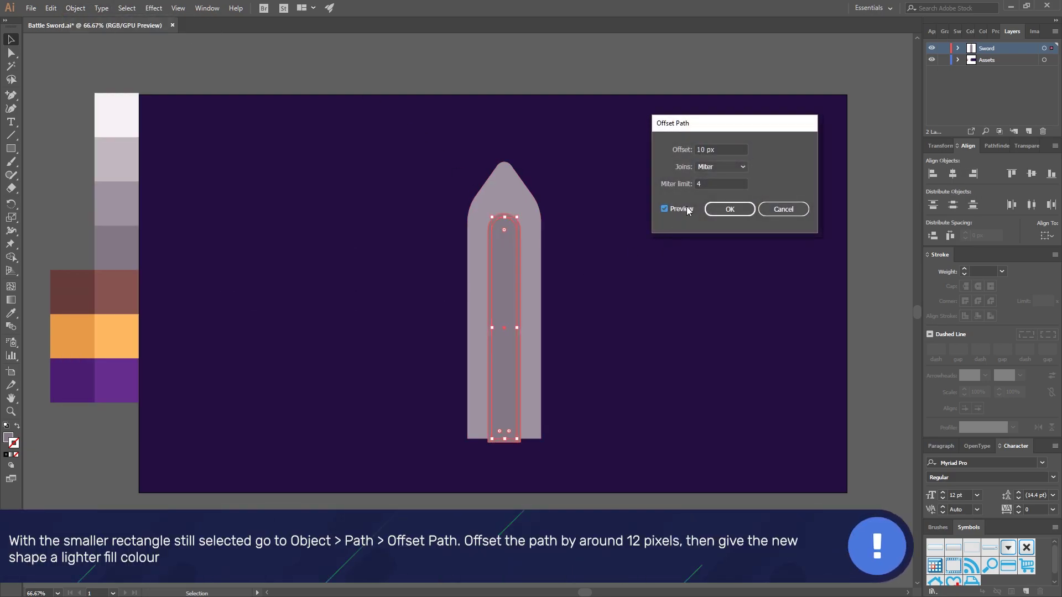
double_click(701, 148)
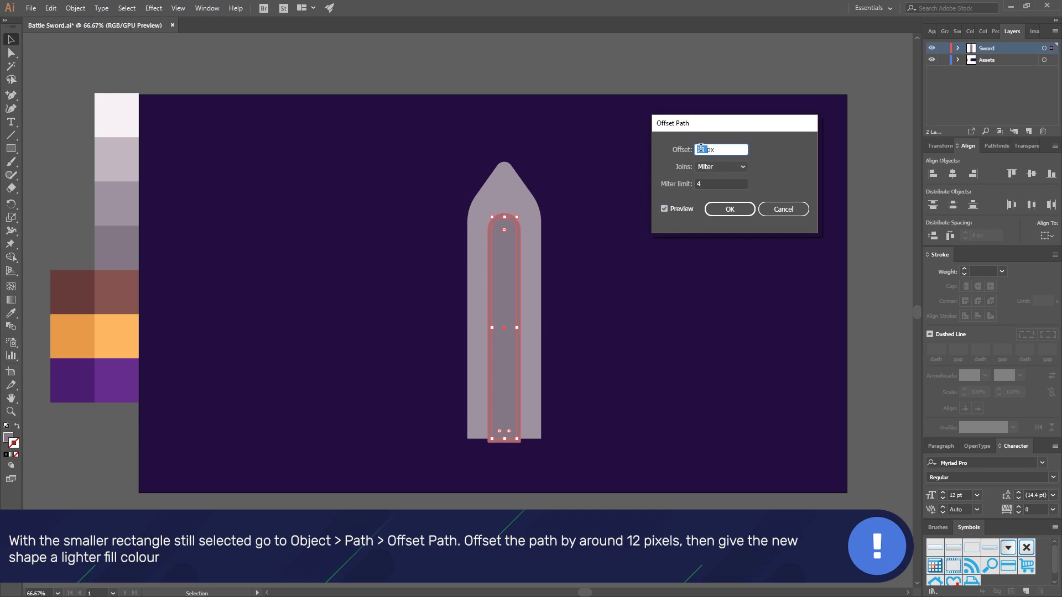
type("12")
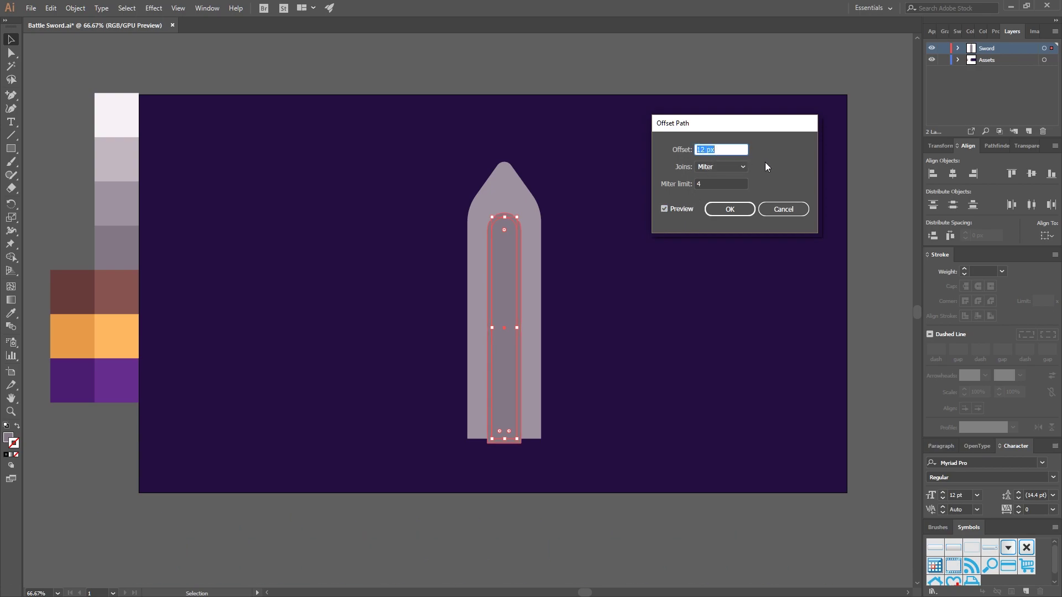
left_click(730, 209)
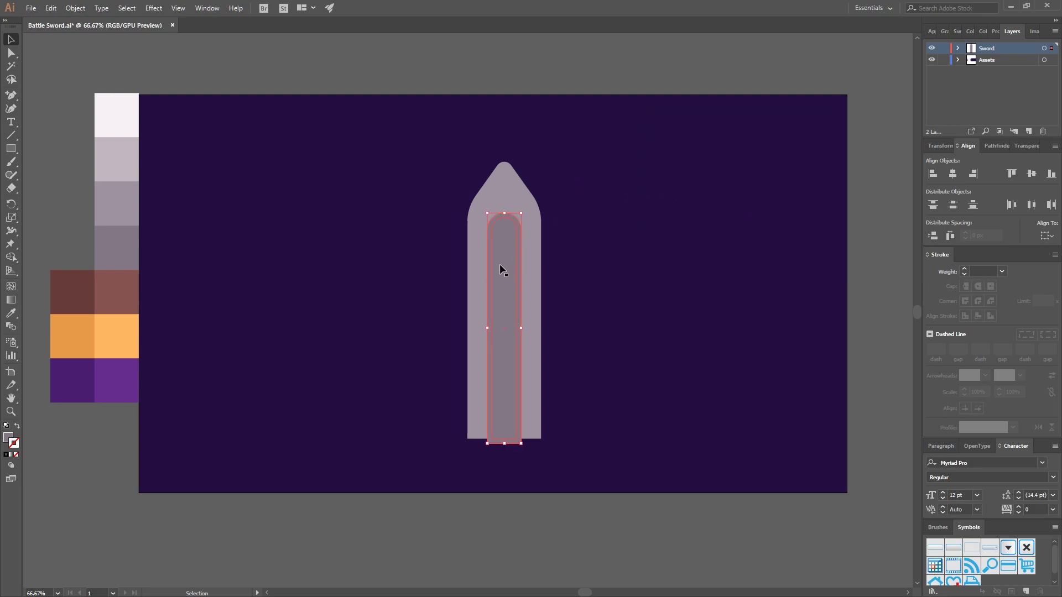
- Fill the offset outline shape with the light grey swatch just below the near-white one
key("i")
left_click(139, 166)
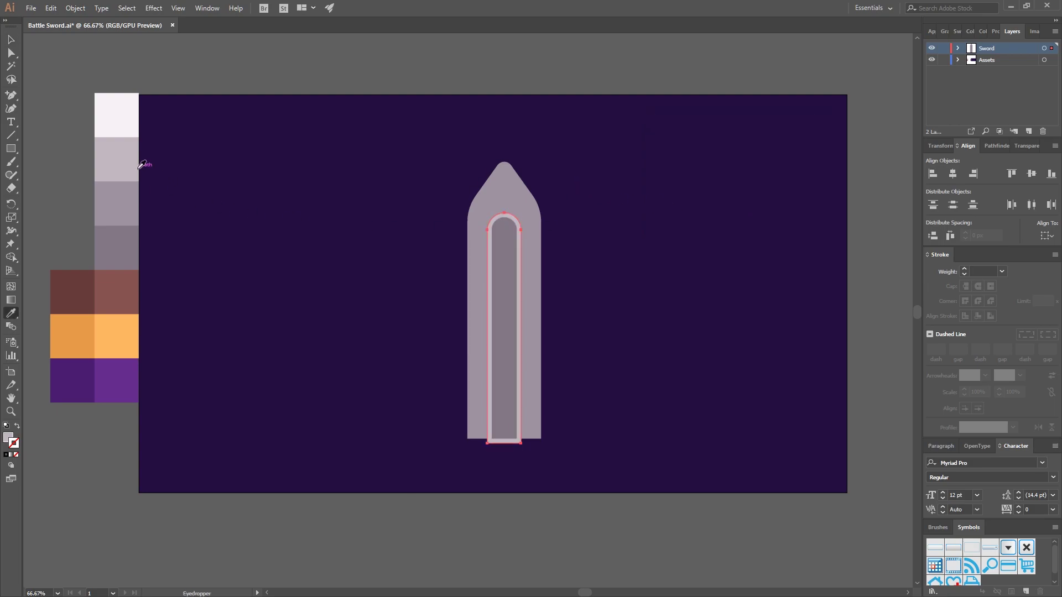
left_click(11, 40)
left_click(69, 75)
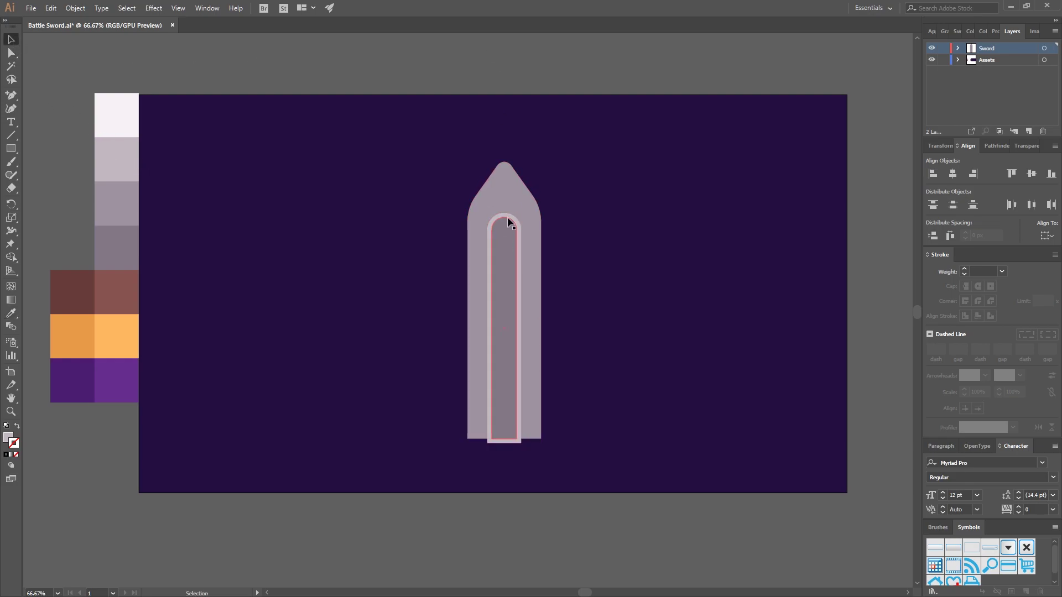
- Draw a tall rectangle over the blade's left half and subtract it from the light offset shape with Minus Front
left_click(11, 148)
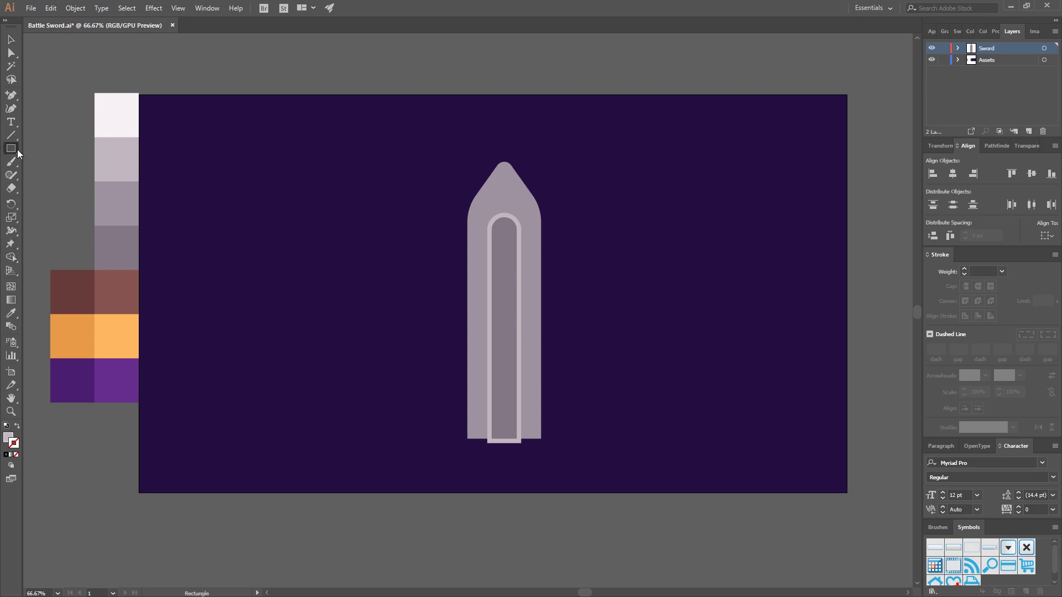
left_click_drag(426, 149, 505, 472)
left_click(11, 39)
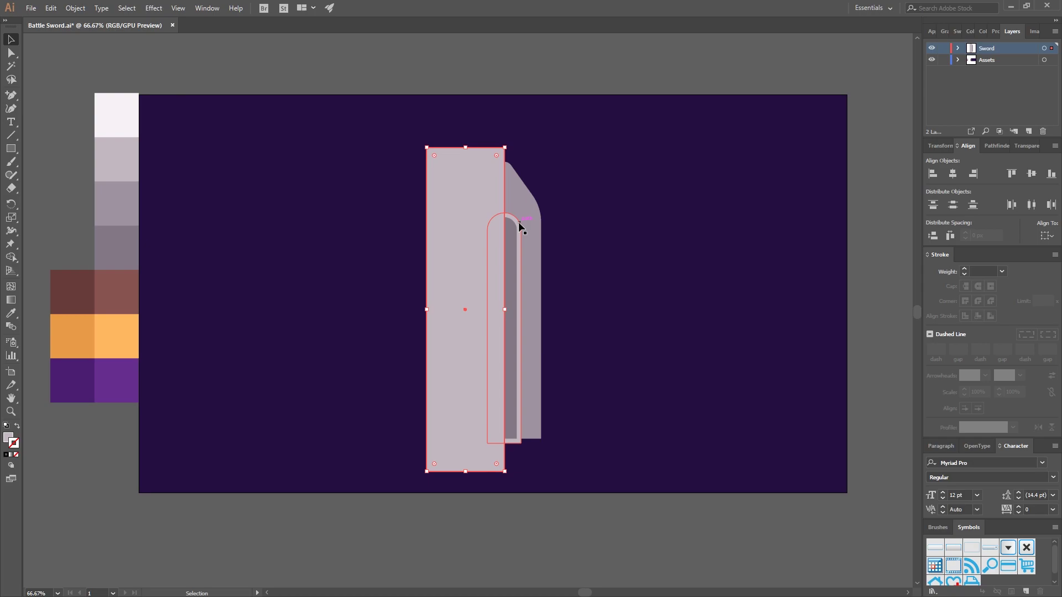
left_click(519, 221, "shift")
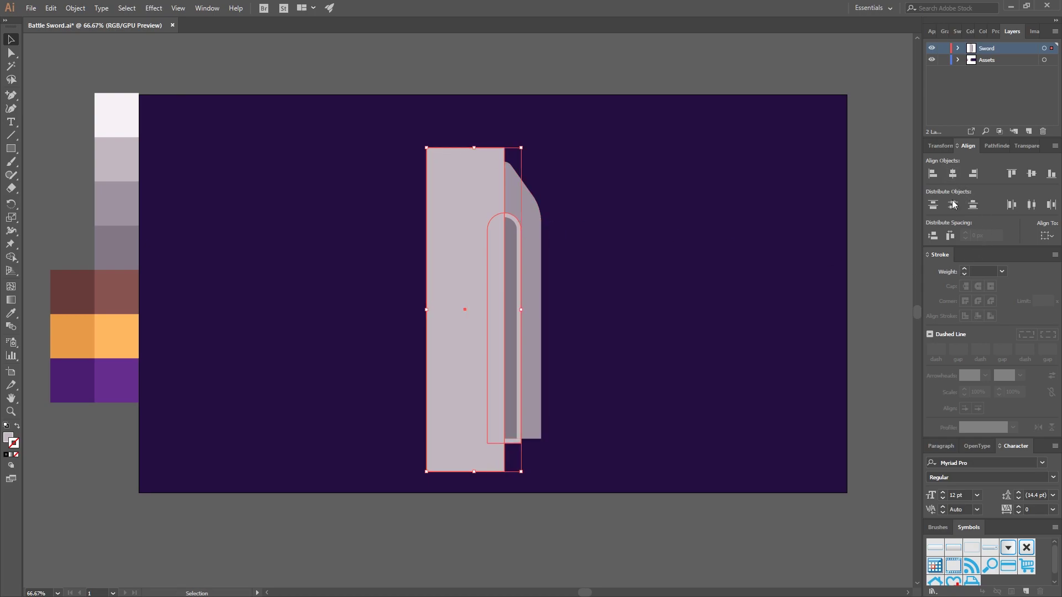
left_click(990, 146)
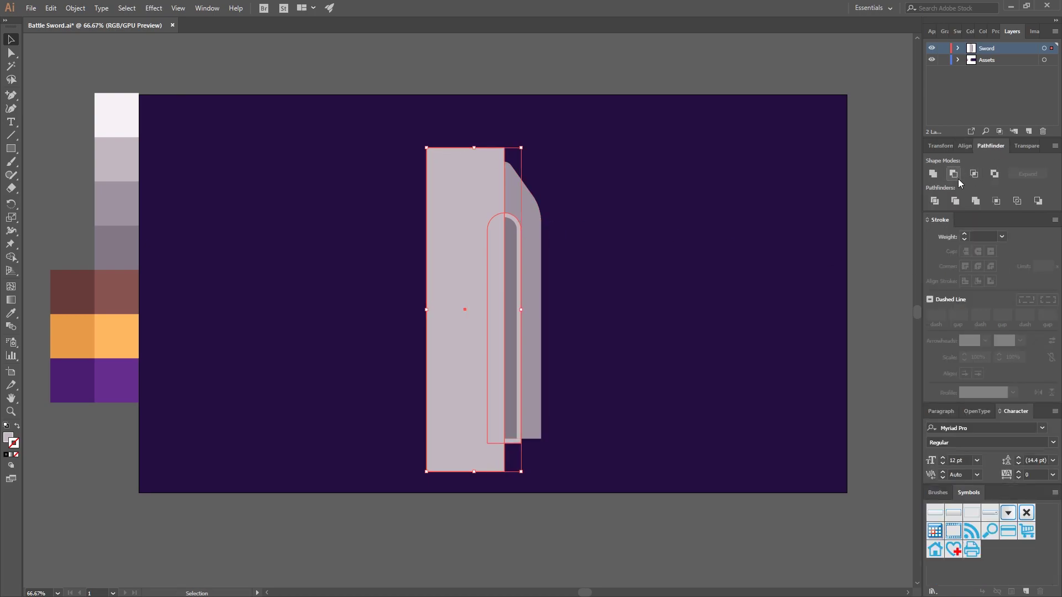
left_click(953, 175)
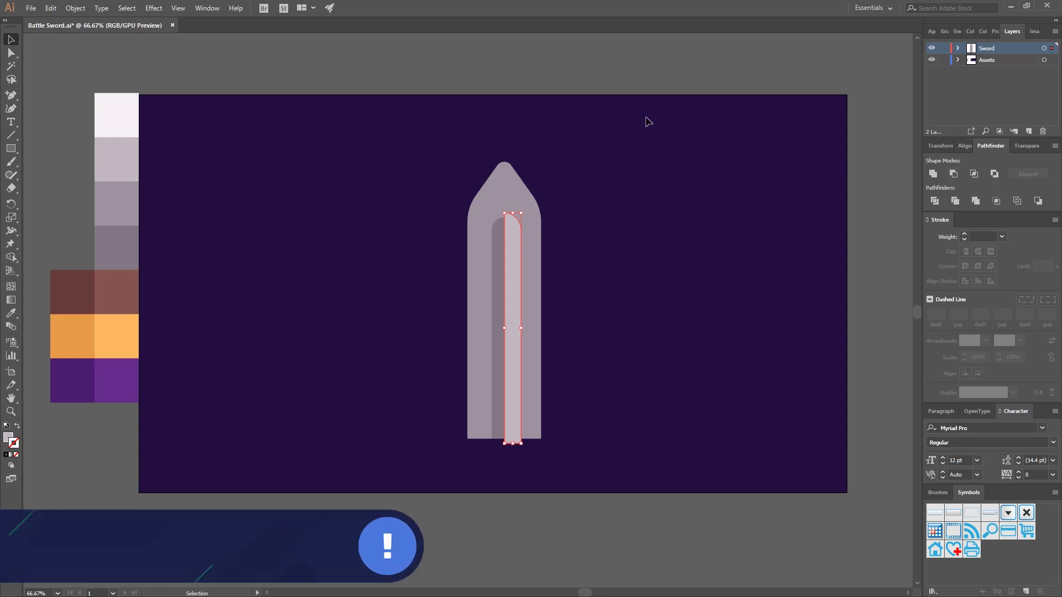
left_click(599, 66)
- Send the light half shape behind the inner rectangle and place a mirrored copy of it on the blade's left half
left_click(513, 258)
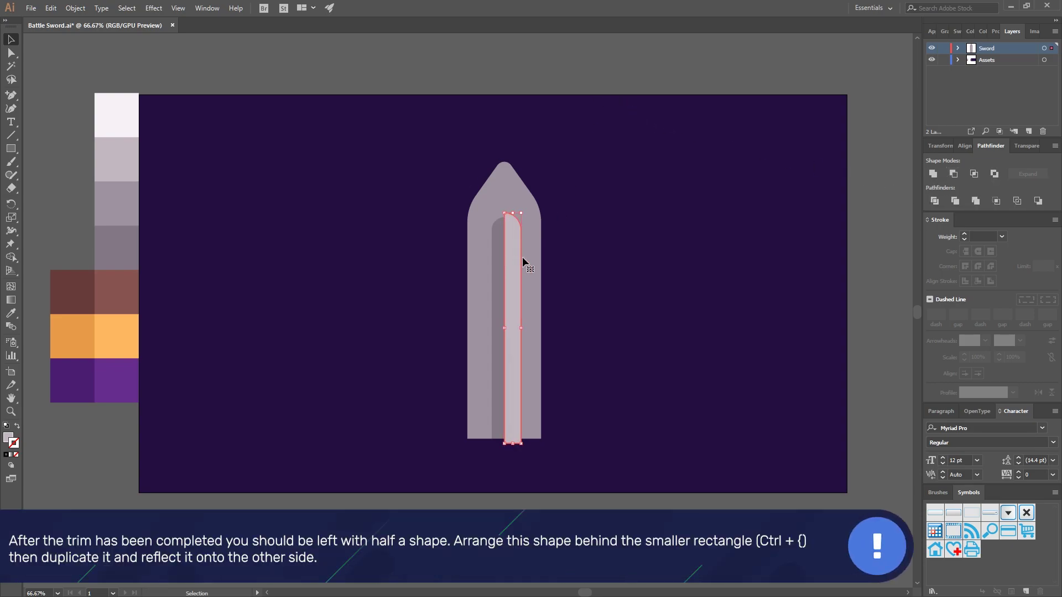
key("ctrl+bracketleft")
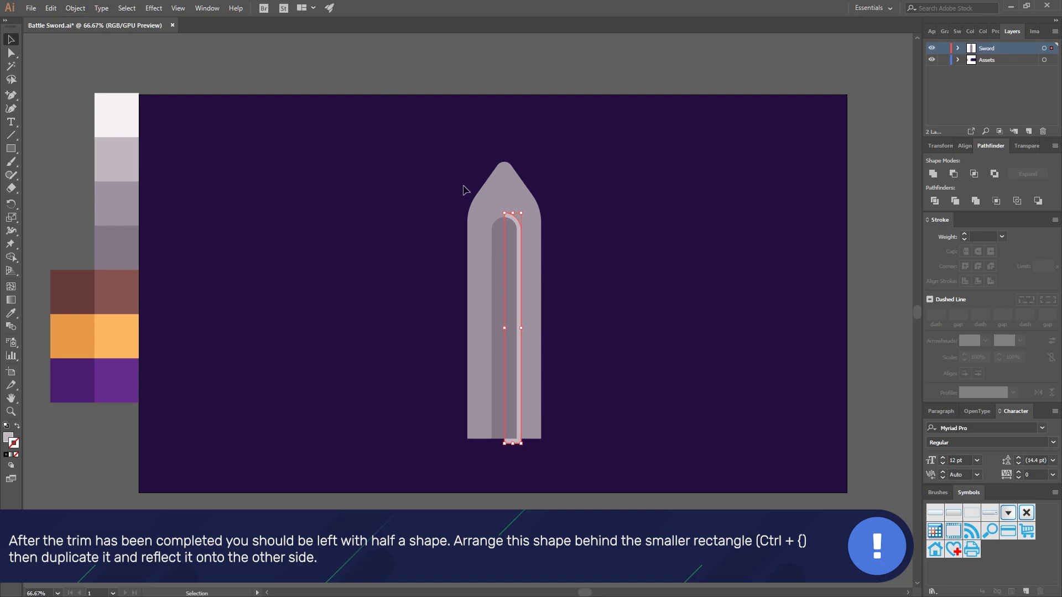
left_click_drag(512, 249, 396, 249)
left_click(75, 8)
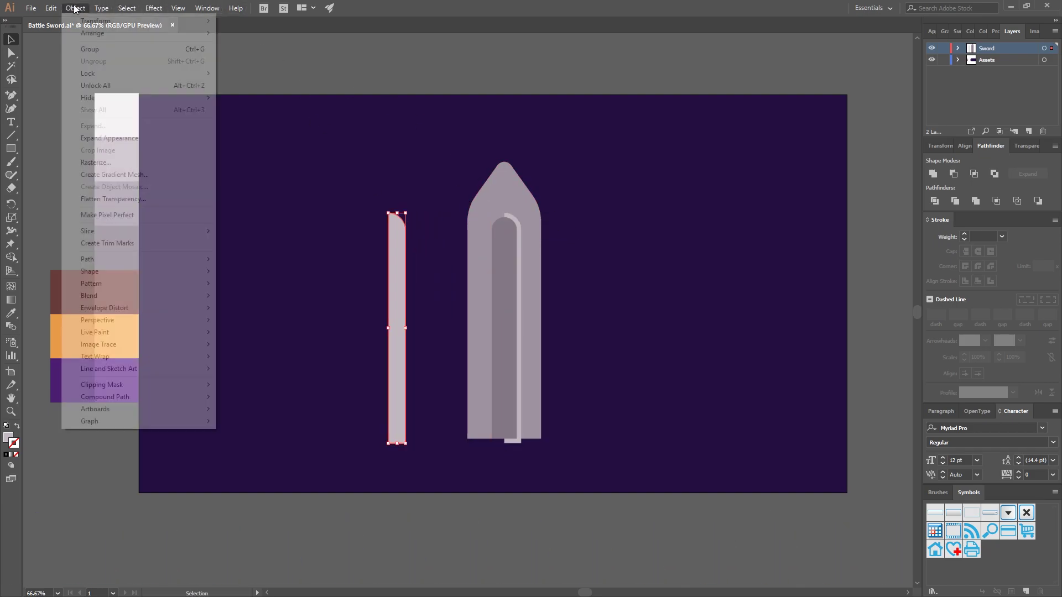
mouse_move(177, 22)
left_click(244, 61)
left_click(529, 345)
left_click_drag(396, 247, 496, 254)
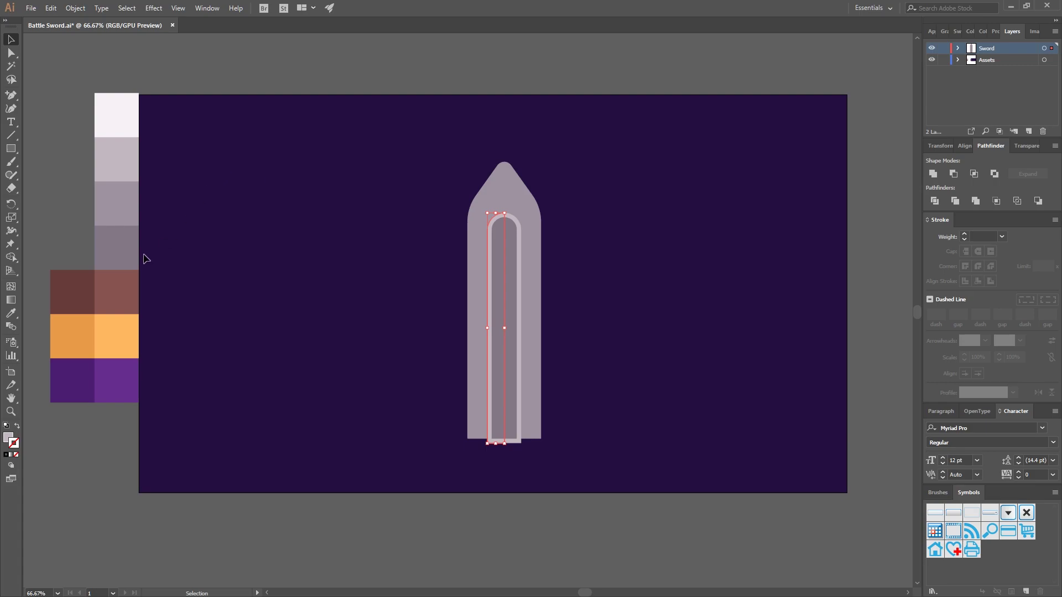
- Fill the left bevel half with the darkest grey swatch and the blade body with the light grey swatch
key("i")
left_click(129, 256)
left_click(10, 39)
left_click(527, 221)
key("i")
left_click(125, 147)
left_click(11, 39)
- Fill the inner rectangle with the medium grey swatch and the right bevel half with the near-white swatch
left_click(505, 251)
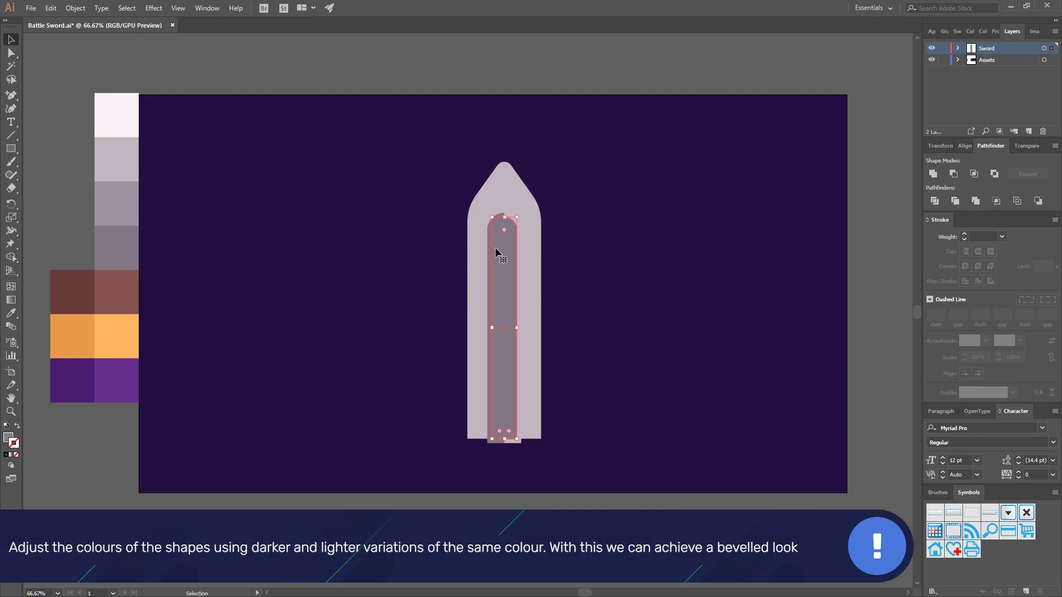
key("i")
left_click(118, 200)
left_click(11, 40)
left_click(144, 47)
left_click(509, 221)
key("i")
left_click(130, 123)
left_click(11, 41)
left_click(637, 122)
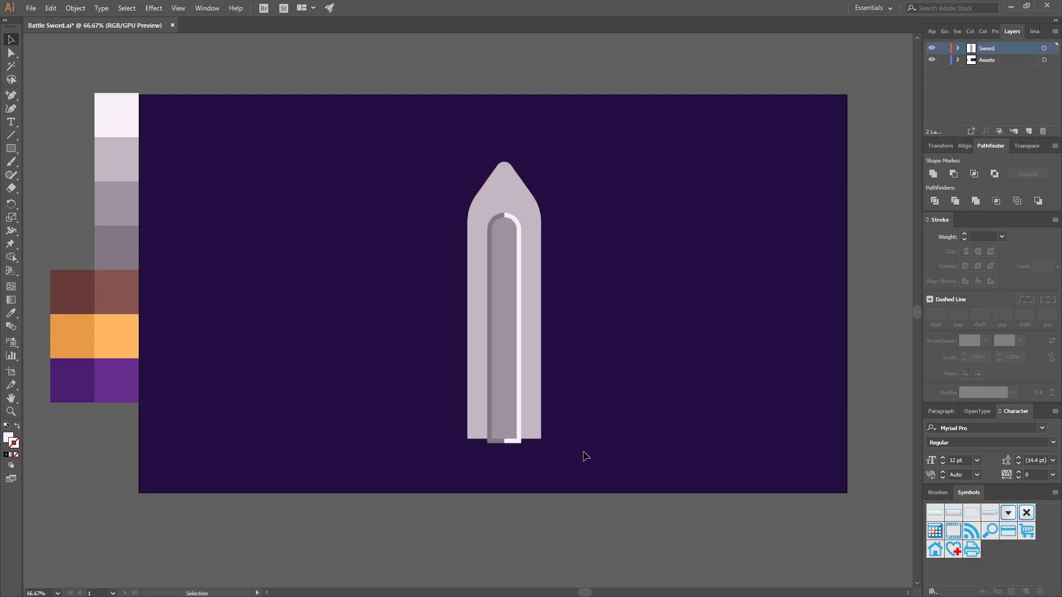
- Remove the two bevel pieces that overhang the blade's bottom edge with the Shape Builder tool
left_click_drag(541, 459, 468, 431)
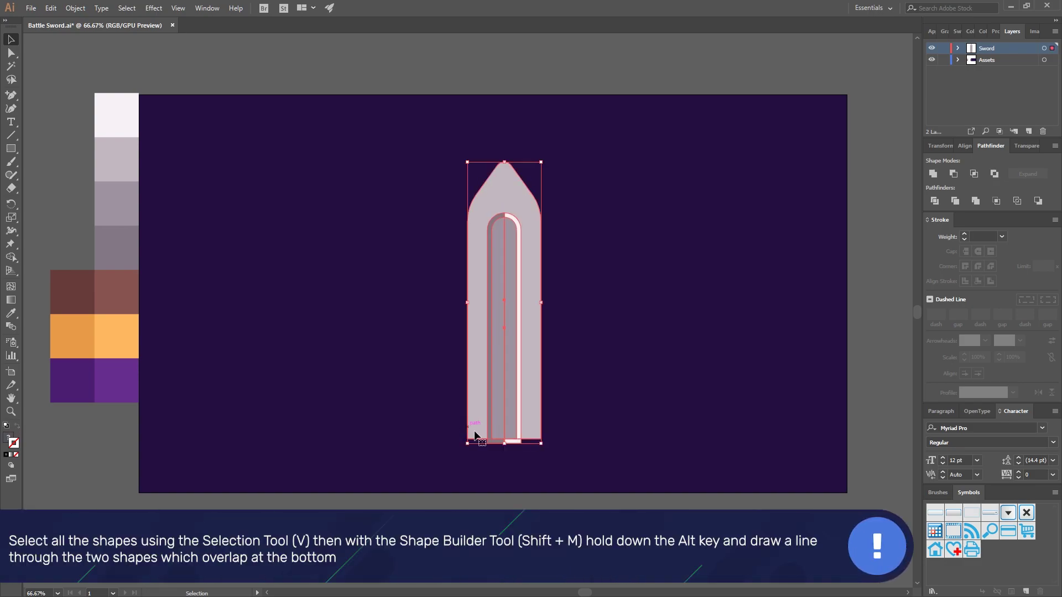
key("shift+m")
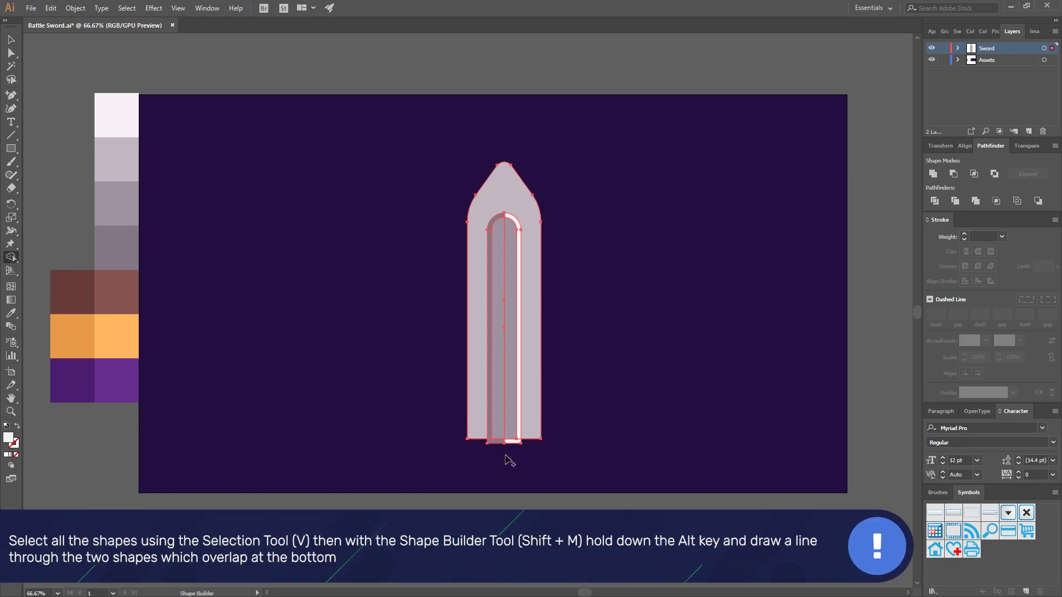
left_click_drag(494, 446, 534, 454)
left_click(10, 41)
left_click(518, 153)
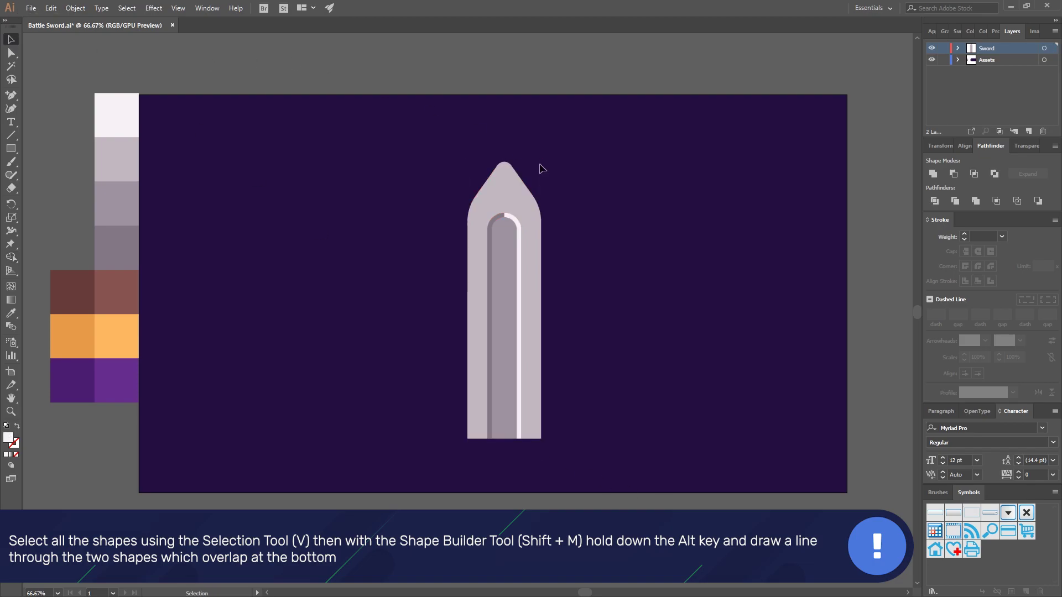
- Recolour the innermost blade shape by sampling the darkest grey swatch and picking a still darker shade of it
left_click(504, 237)
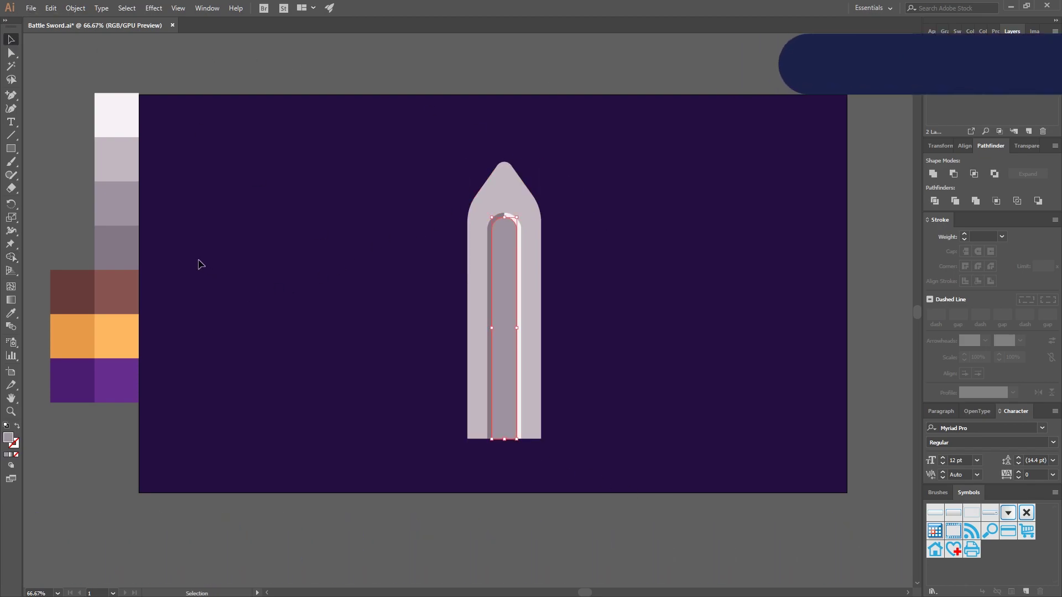
key("i")
left_click(125, 247)
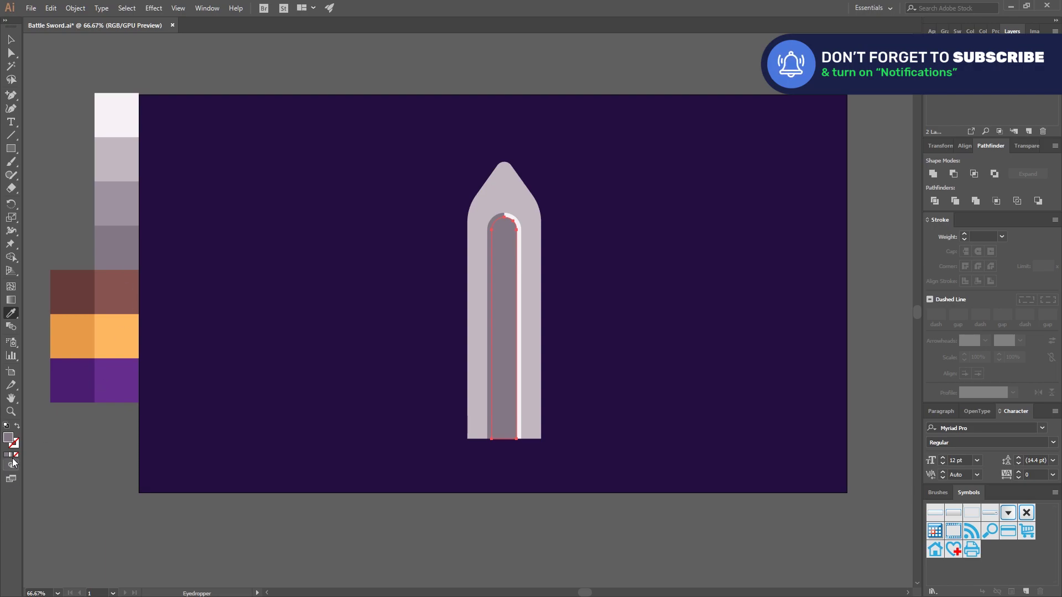
double_click(8, 437)
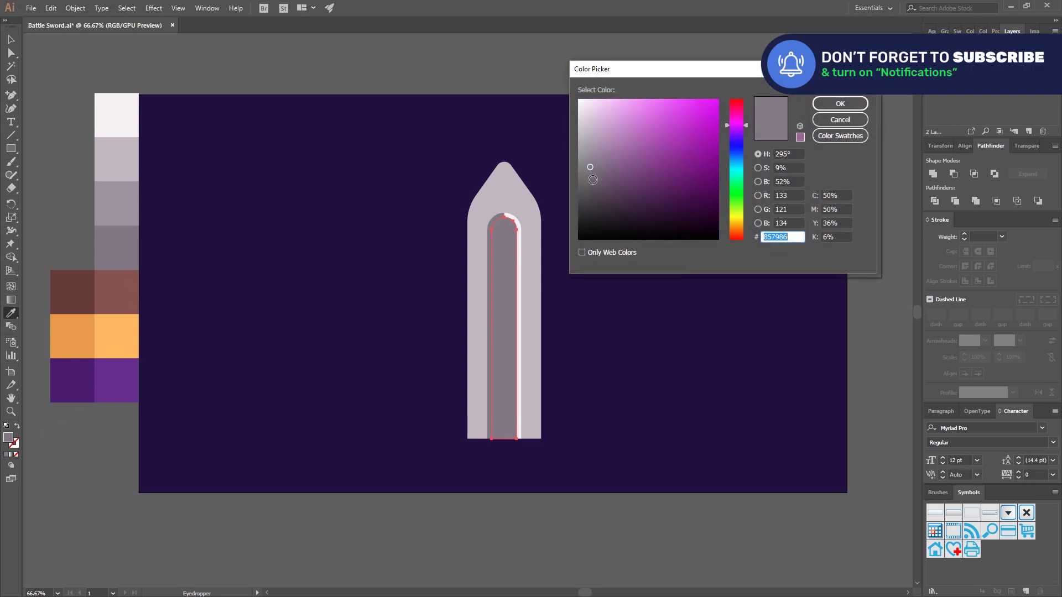
left_click(592, 180)
left_click(837, 106)
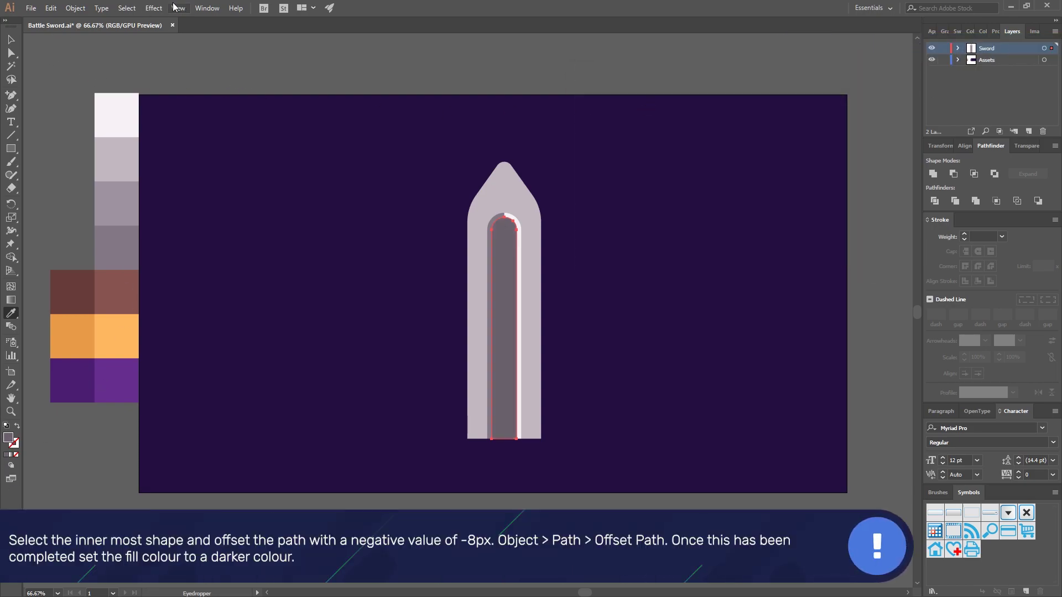
- Offset the innermost blade shape's path by -8 px to create a smaller inset copy
left_click(76, 8)
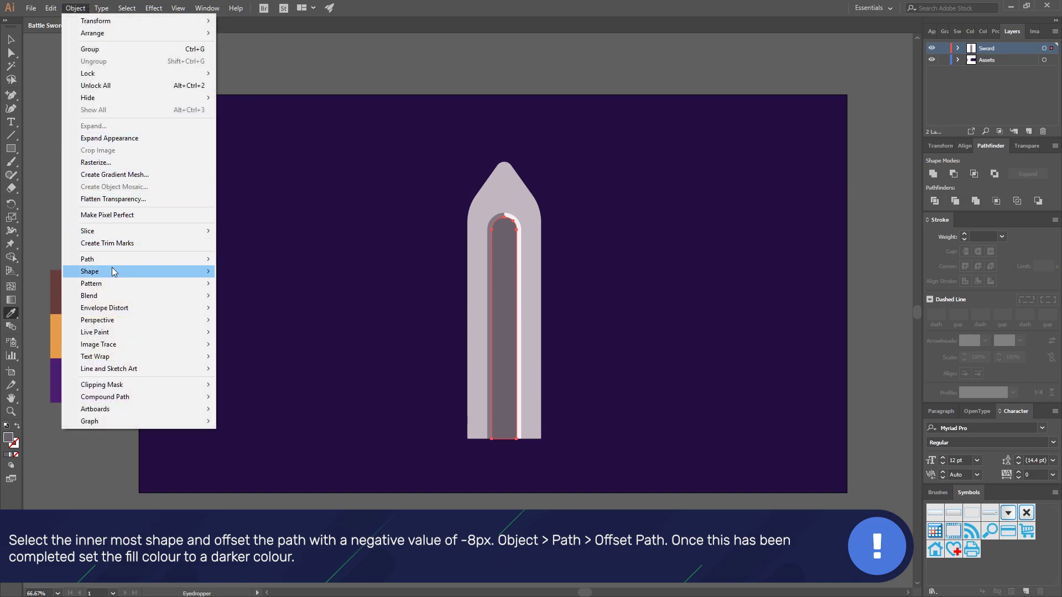
mouse_move(94, 258)
left_click(243, 300)
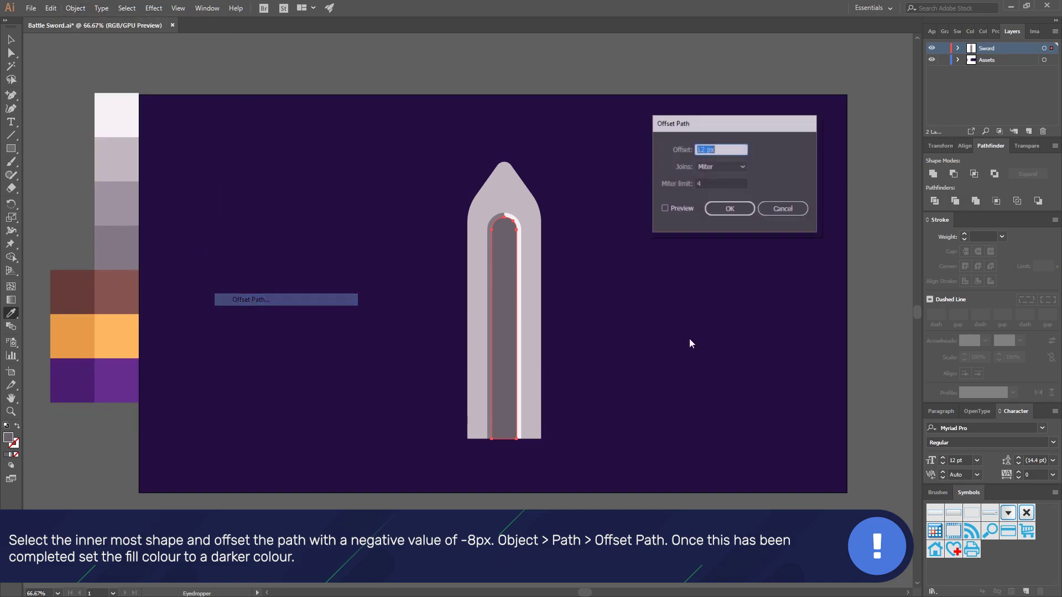
left_click(681, 208)
key("Up")
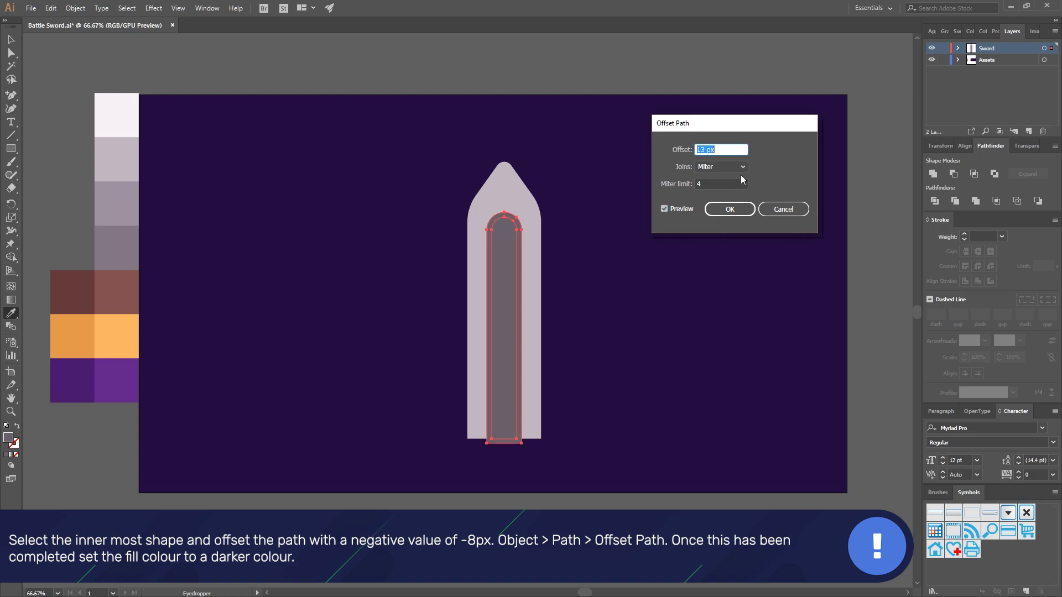
type("-10")
key("Up")
left_click(730, 210)
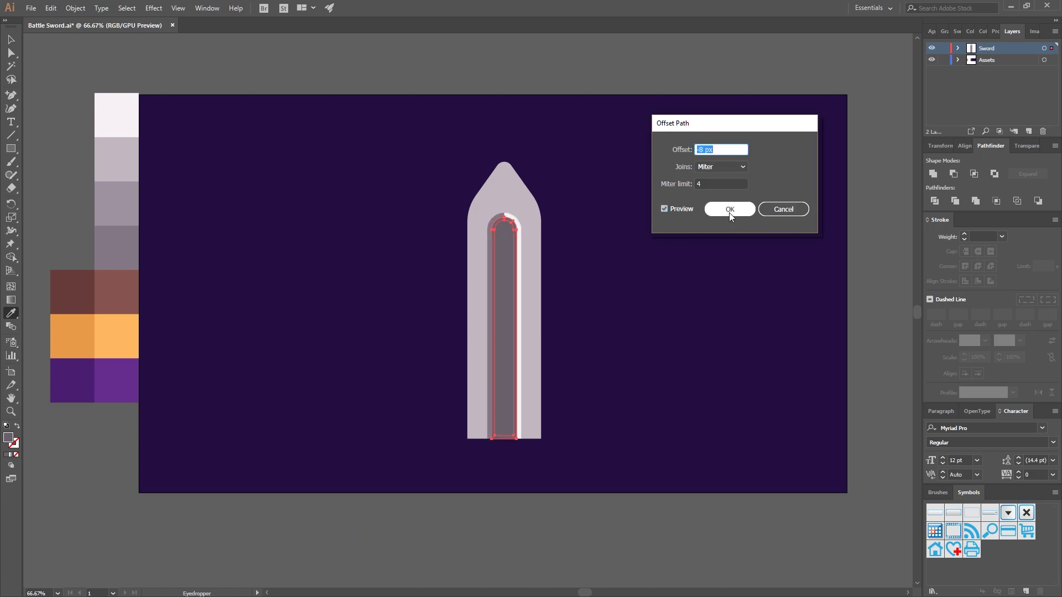
- Fill the inset groove shape with the darkest grey swatch using the Eyedropper, and deselect it
left_click(144, 249)
left_click(92, 190)
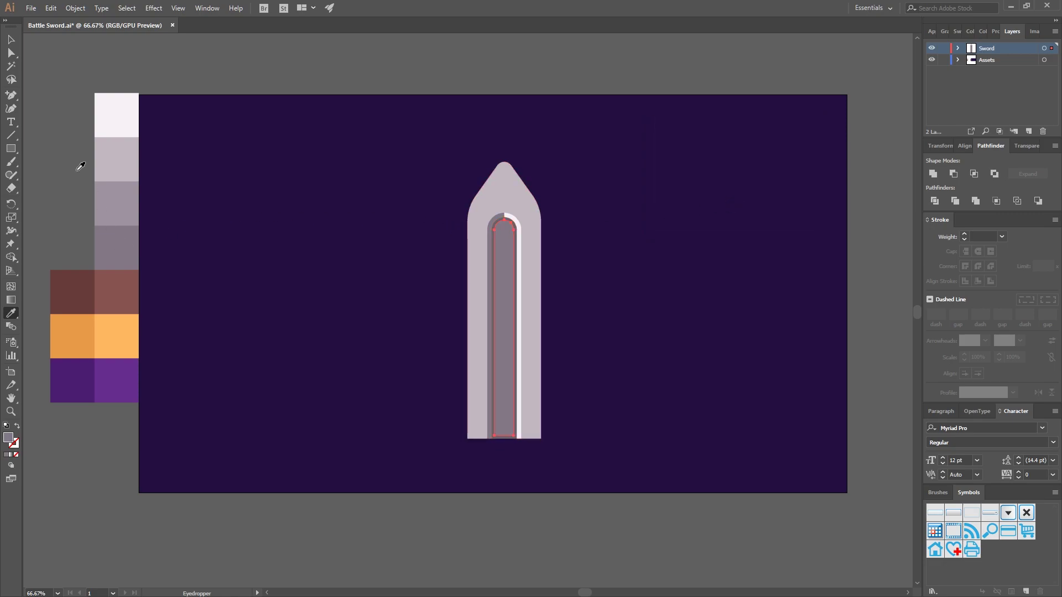
left_click(10, 39)
left_click(54, 89)
- Draw a rectangle covering the blade's left half up to its centreline and subtract it from the blade body
left_click(11, 149)
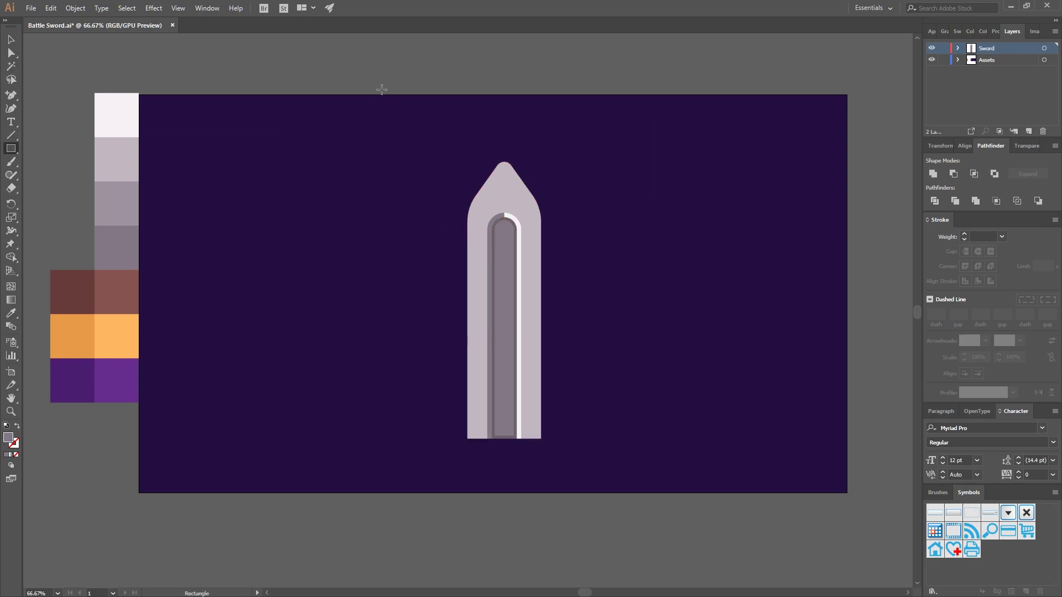
left_click_drag(417, 132, 506, 454)
left_click(9, 39)
left_click(531, 232, "shift")
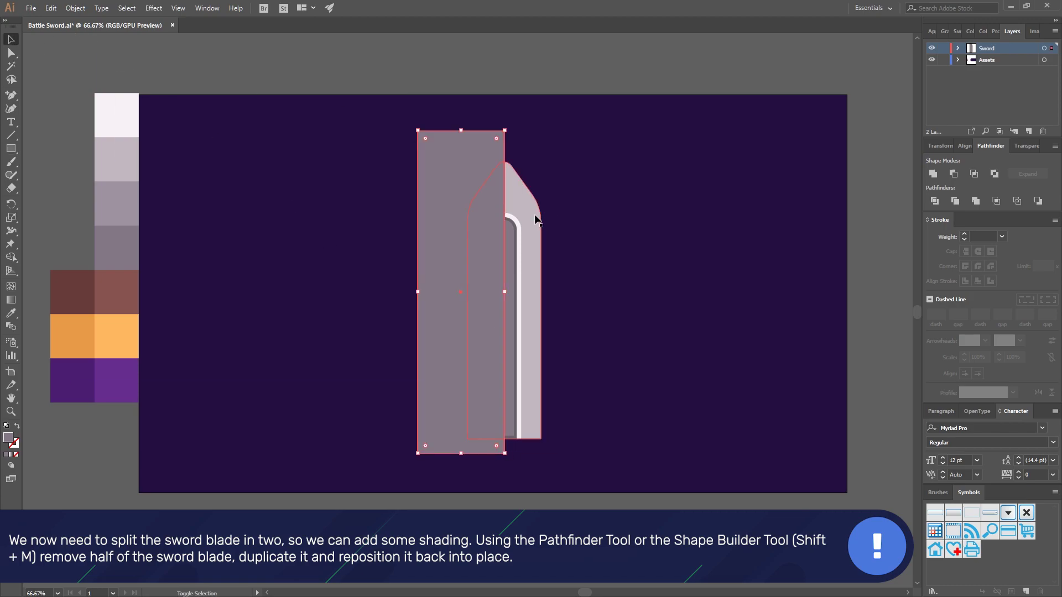
left_click(949, 176)
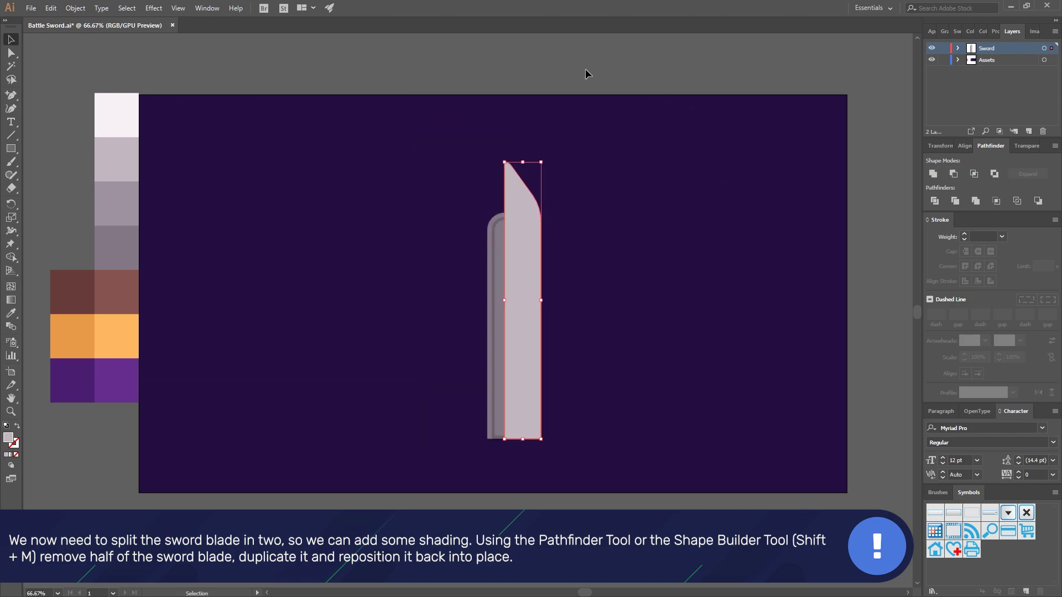
- Send the remaining right half of the blade behind the groove shapes
right_click(531, 214)
mouse_move(584, 393)
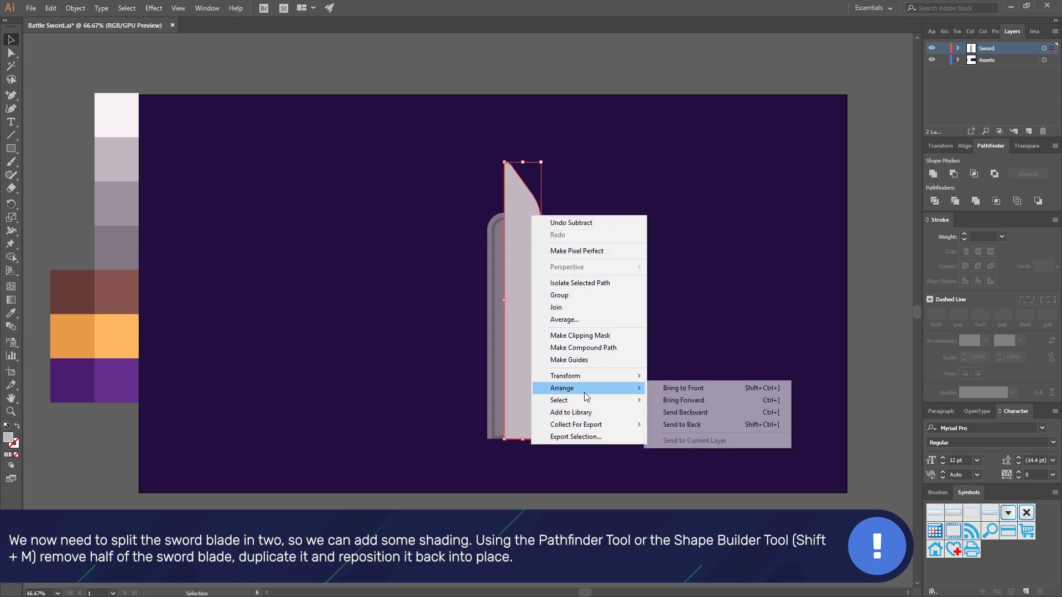
left_click(682, 424)
- Duplicate the right blade half, reflect the copy across the vertical axis, and place it as the blade's left half
left_click_drag(529, 208, 413, 209)
left_click(75, 8)
mouse_move(138, 20)
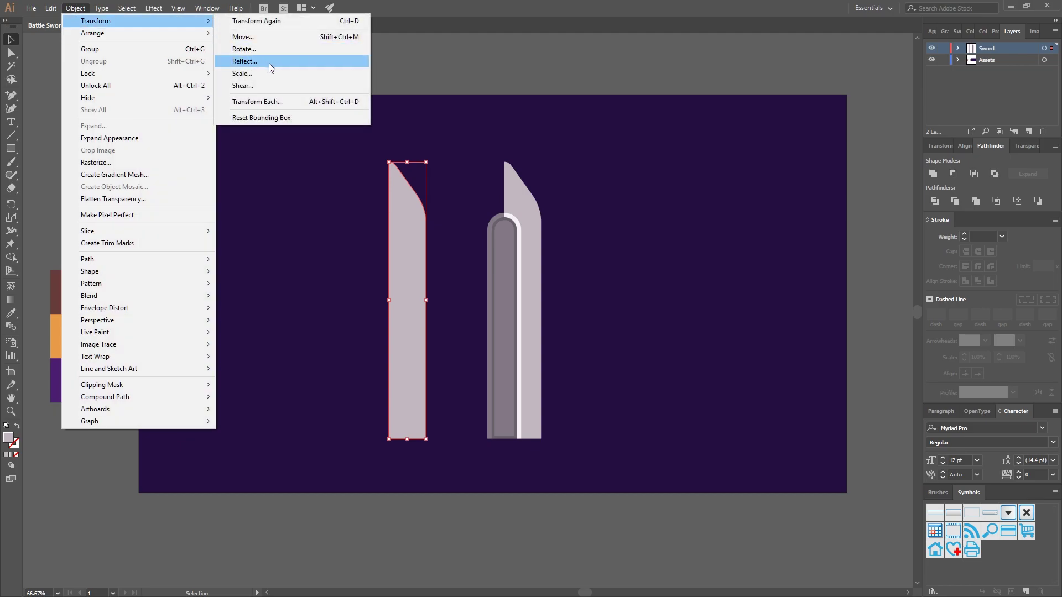
left_click(269, 64)
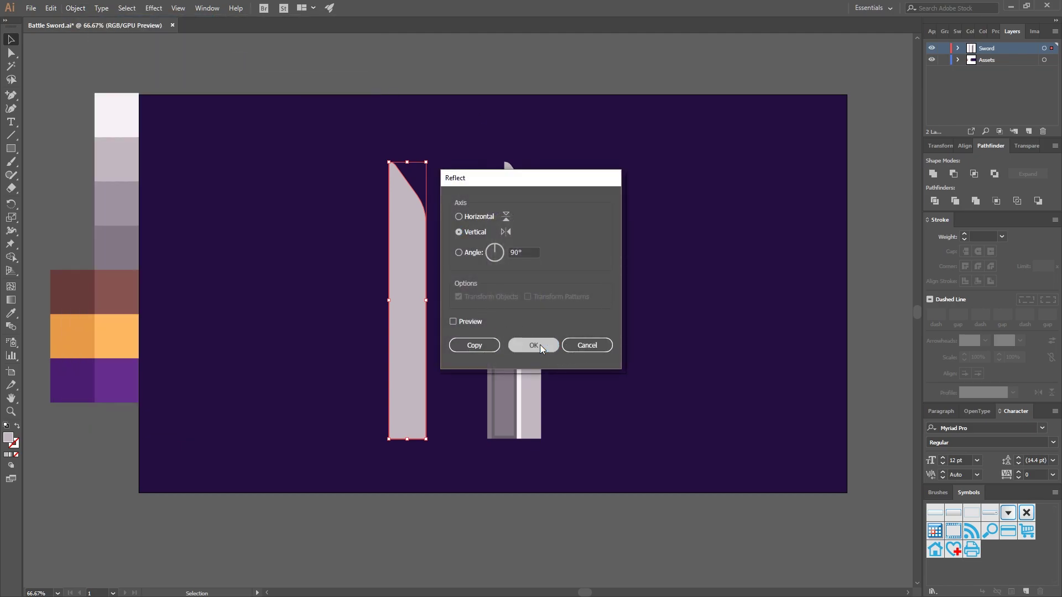
left_click(534, 345)
left_click_drag(408, 246, 486, 252)
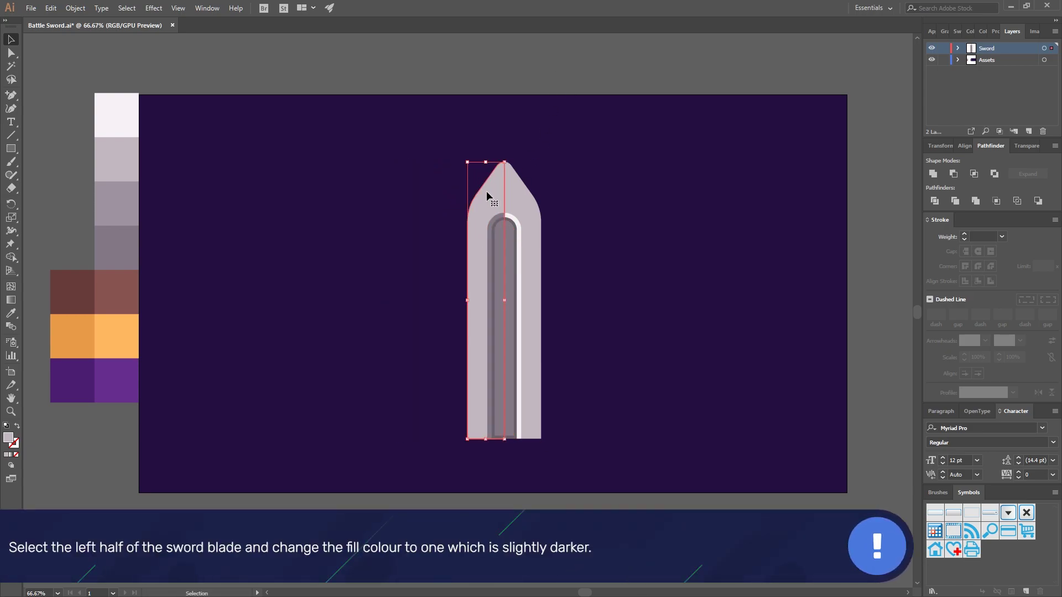
- Change the left blade half's fill to a slightly darker grey
double_click(10, 439)
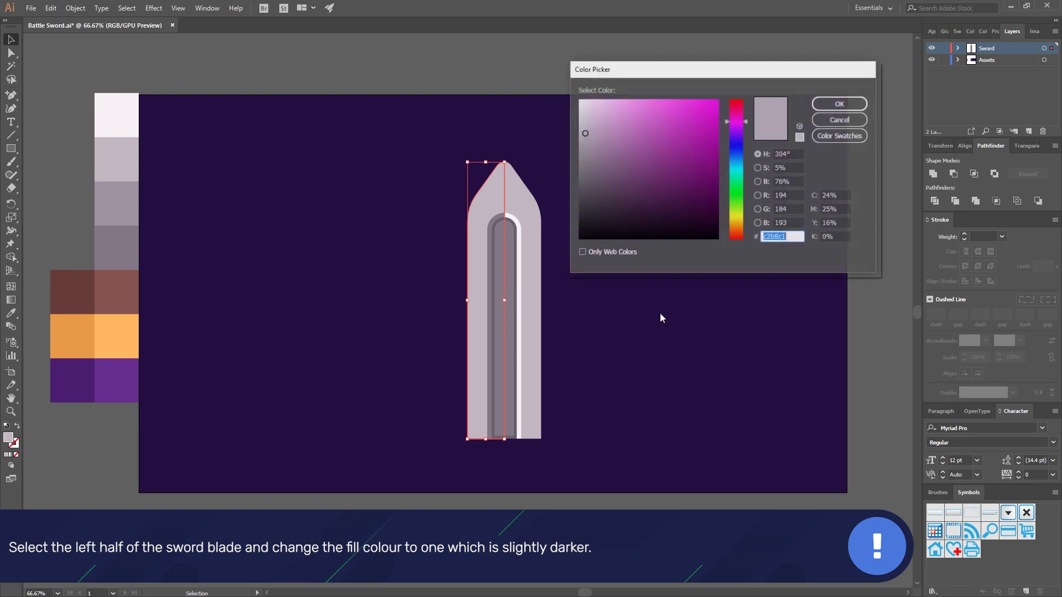
left_click(586, 144)
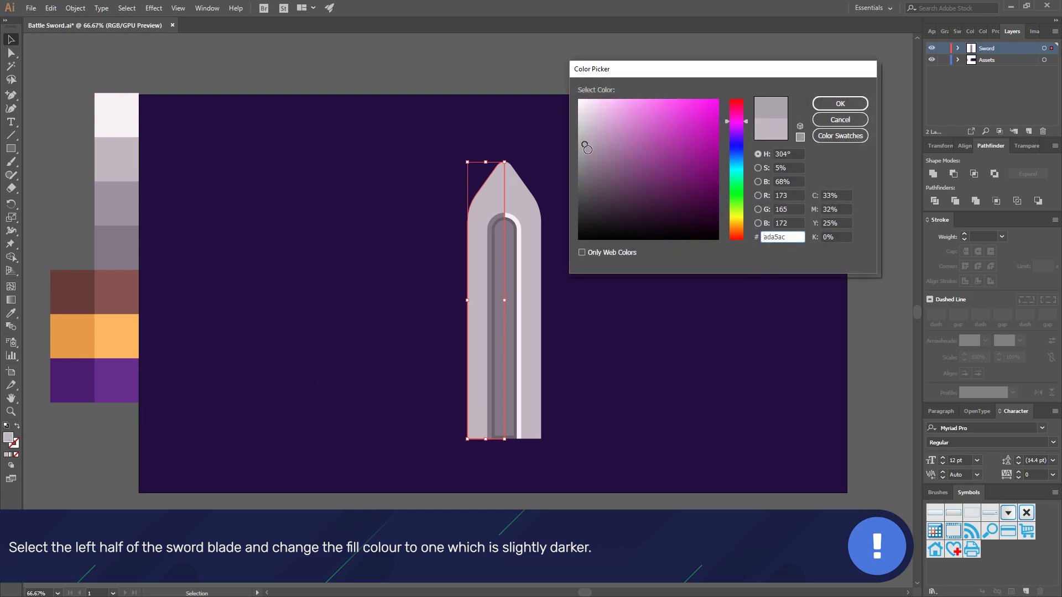
left_click(840, 103)
left_click(655, 67)
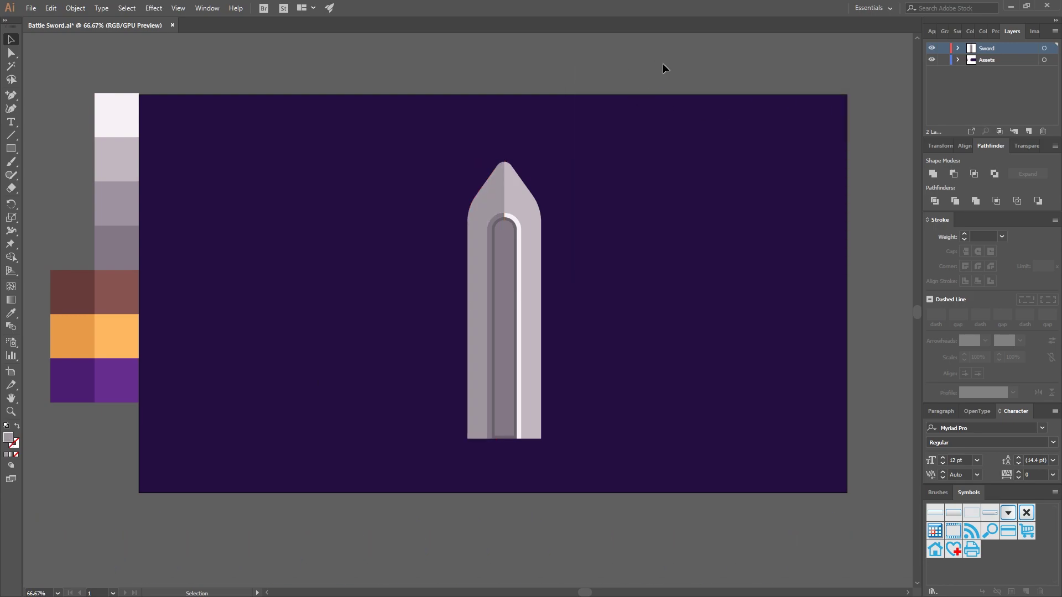
- Duplicate the left blade half beside the sword and turn the copy into an unfilled outline with the near-white swatch as stroke
left_click_drag(695, 253, 724, 249)
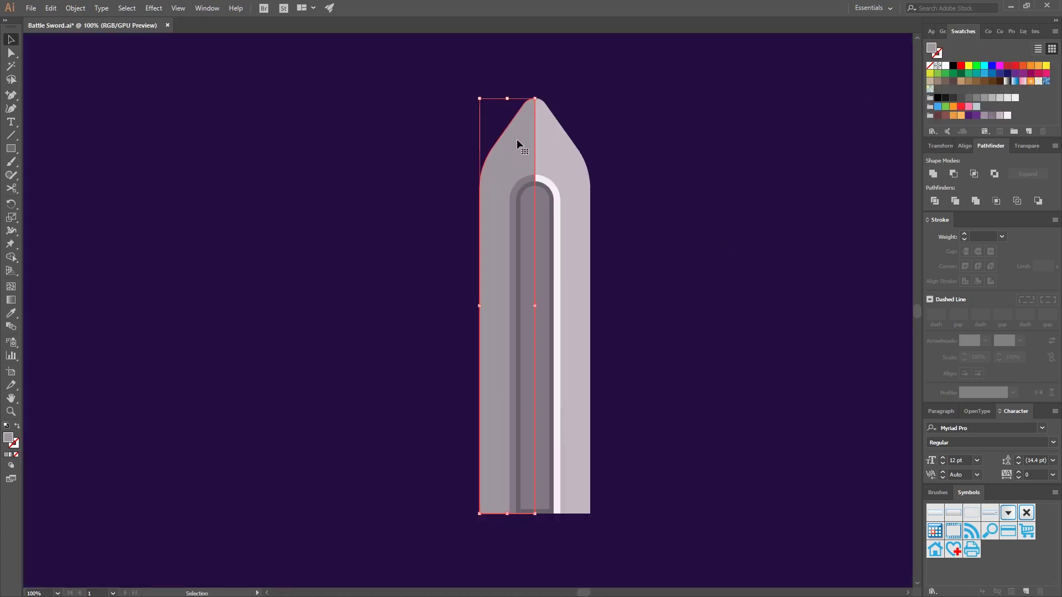
left_click_drag(517, 144, 312, 145)
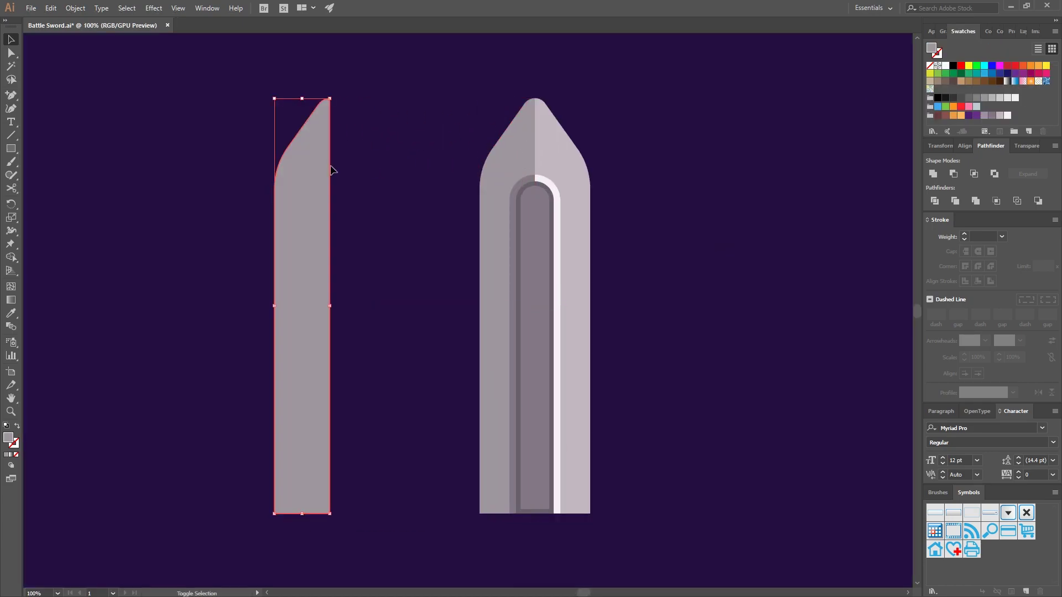
left_click(17, 427)
left_click(16, 445)
left_click(955, 32)
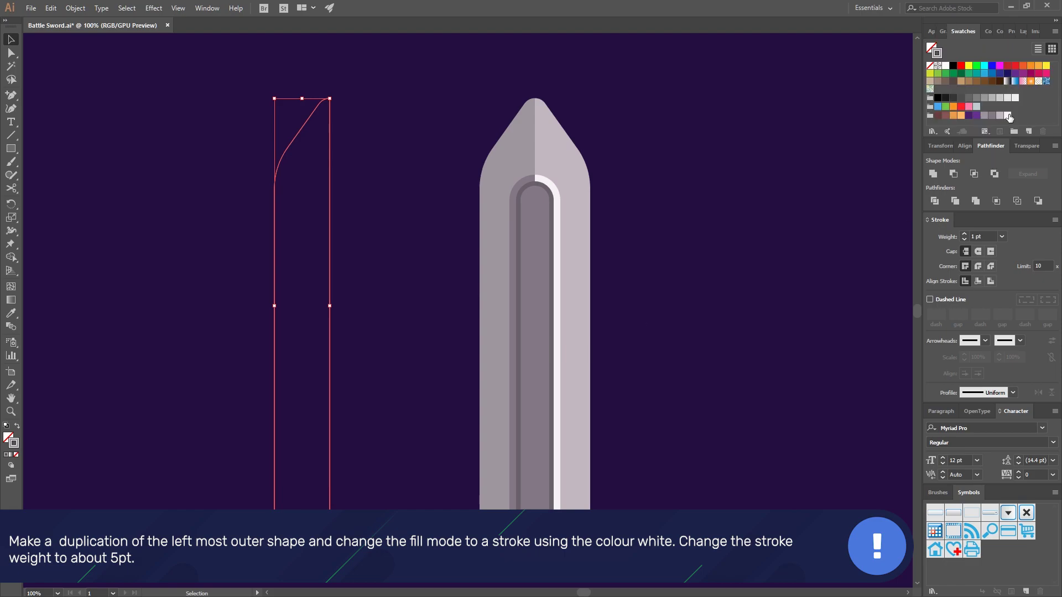
left_click(1008, 115)
- Set the outline's stroke to 5 pt with round caps and round joins, aligned to the inside
left_click(979, 238)
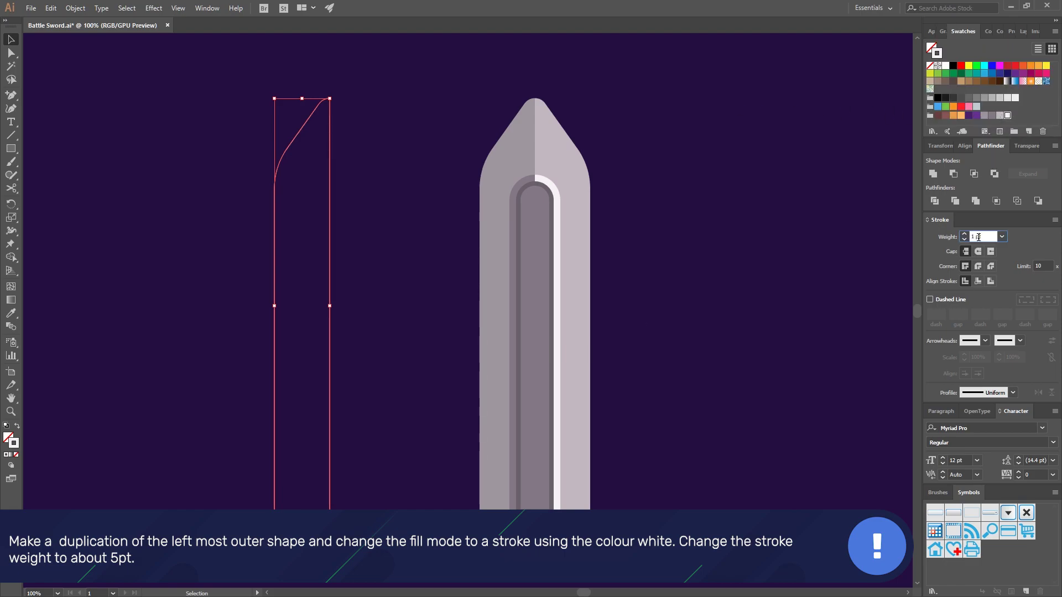
left_click(979, 254)
left_click(979, 267)
left_click(979, 279)
left_click(979, 237)
key("Up")
key("Up")
key("Up")
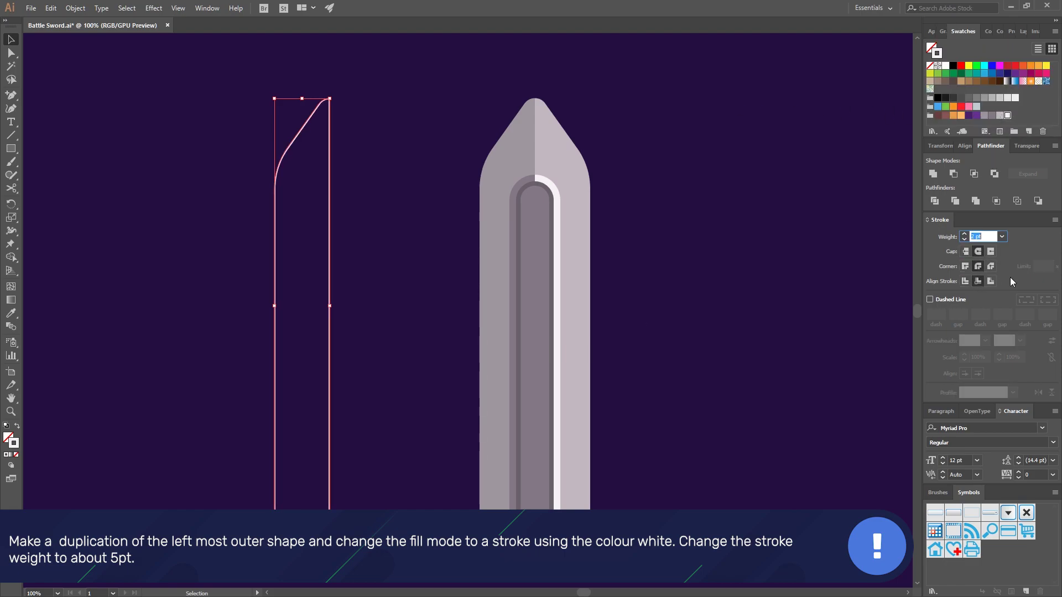
key("Up")
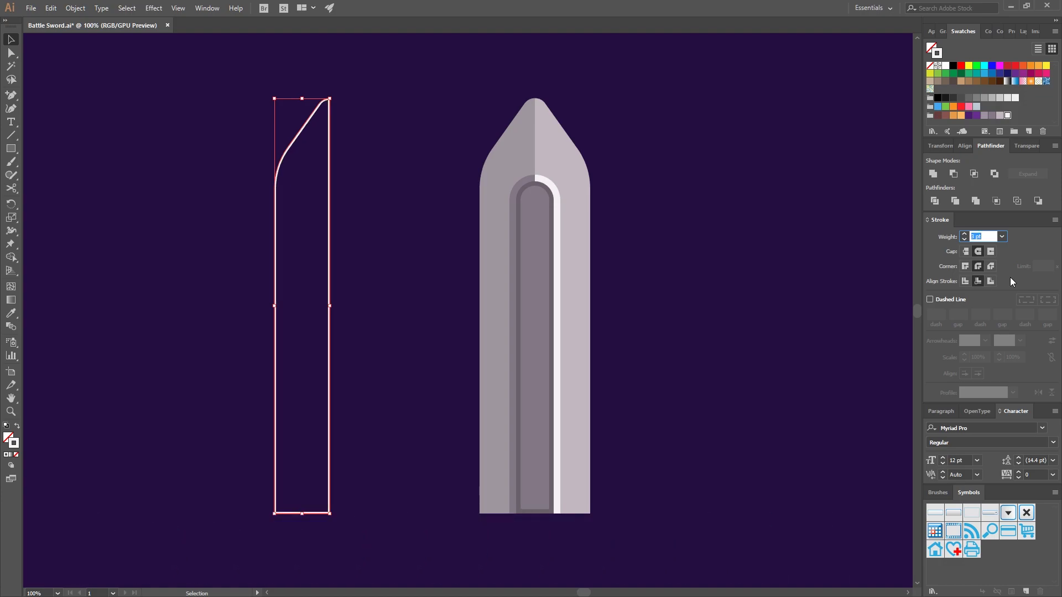
key("Up")
key("Up")
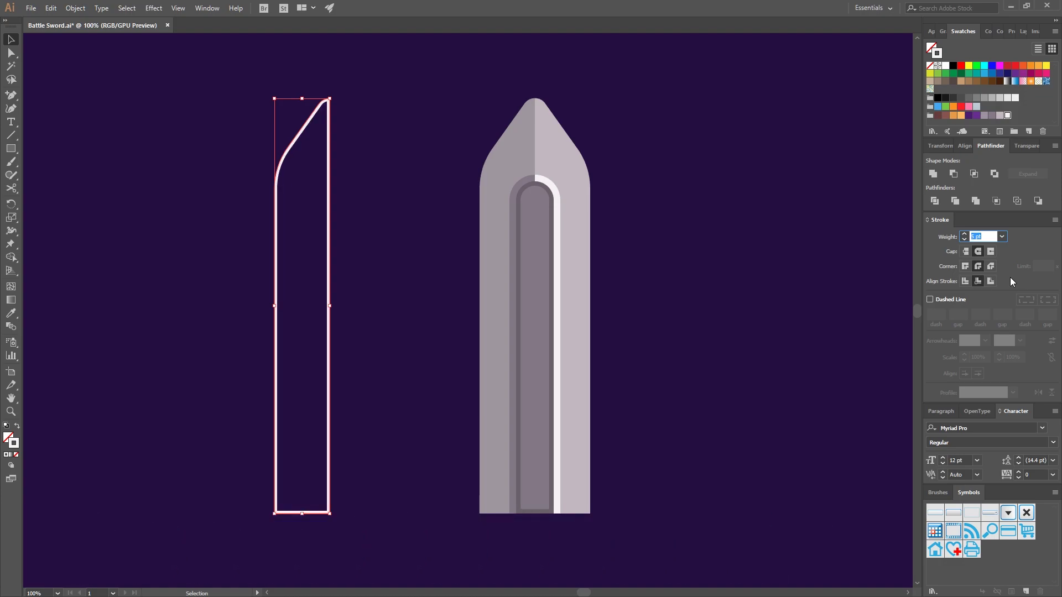
left_click(363, 131)
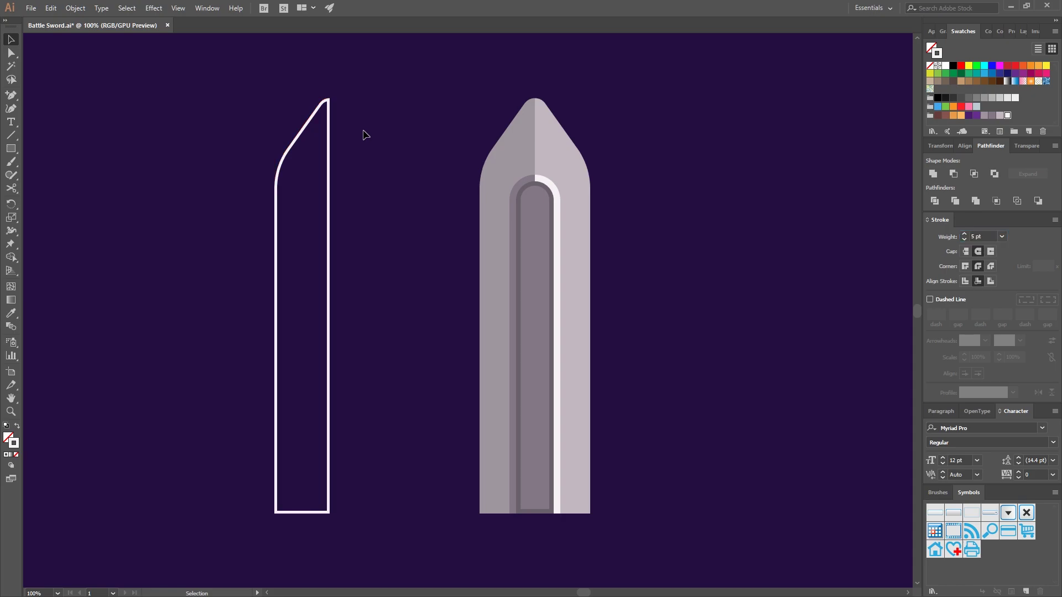
- Cut the outline at its upper and lower right corners with the Scissors tool and delete the straight right segment
key("c")
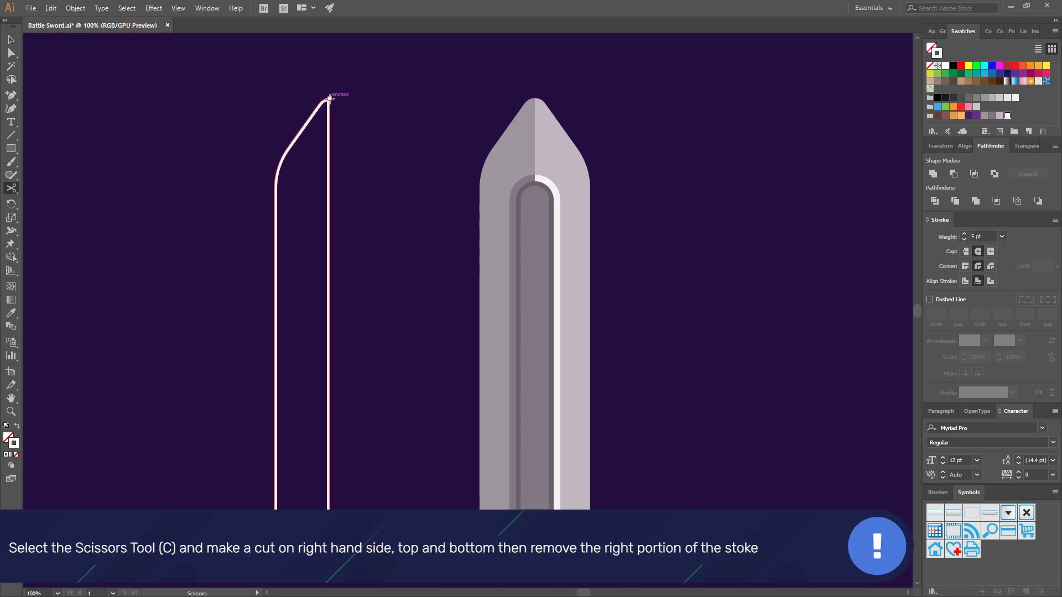
left_click(329, 101)
left_click(330, 509)
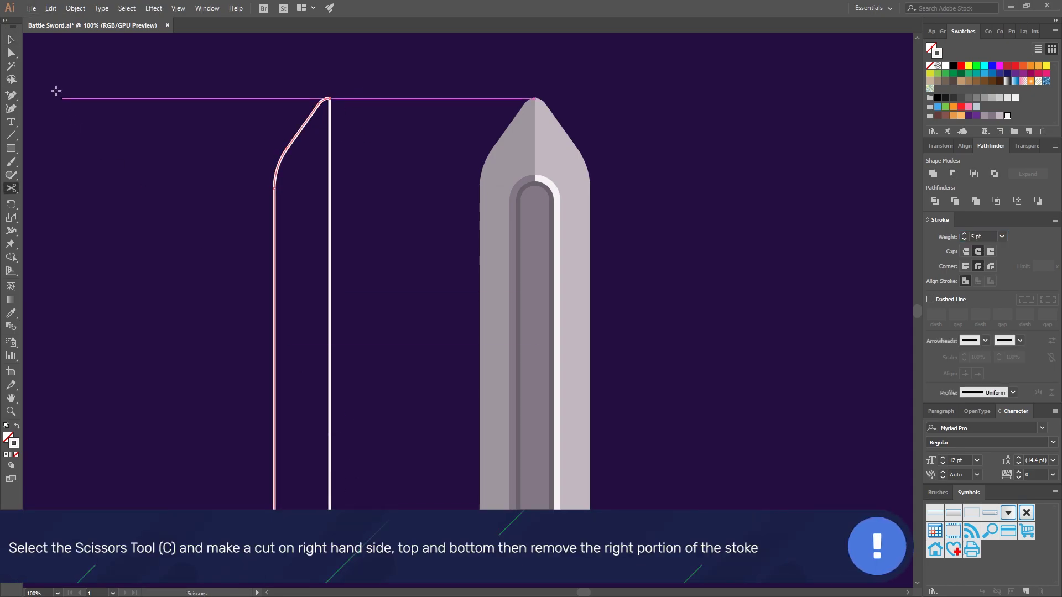
left_click(11, 53)
left_click(330, 262)
key("Delete")
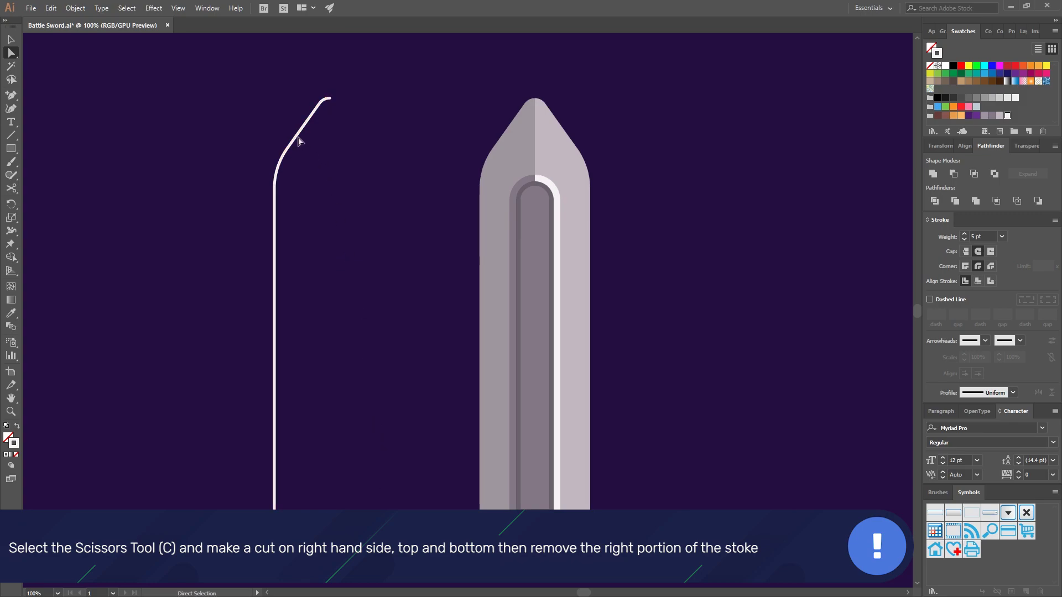
- Apply Width Profile 3 to the remaining stroke and expand its appearance into a shape
left_click(294, 138)
left_click(1012, 393)
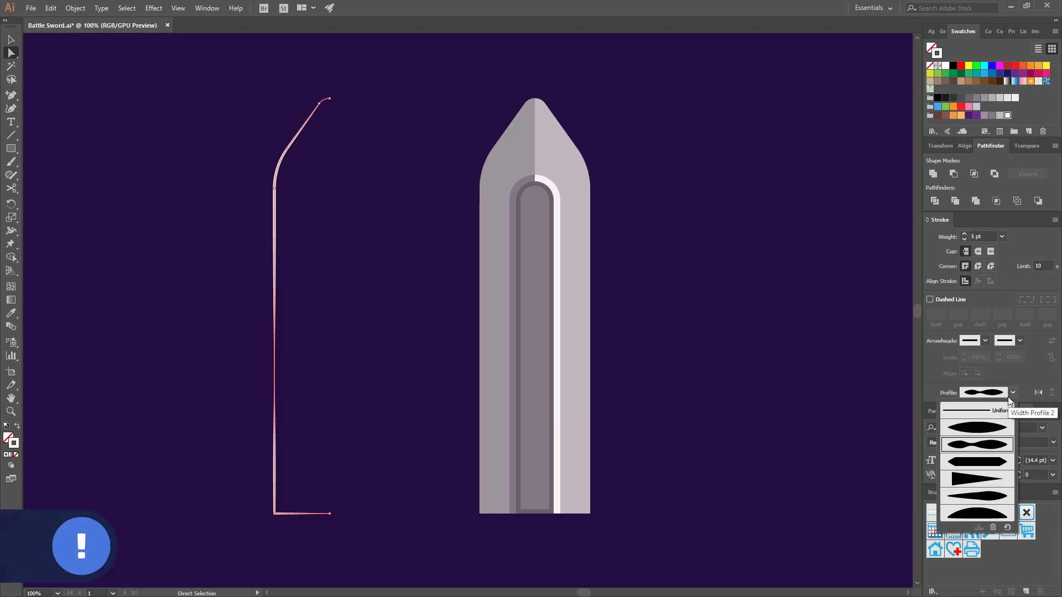
left_click(994, 463)
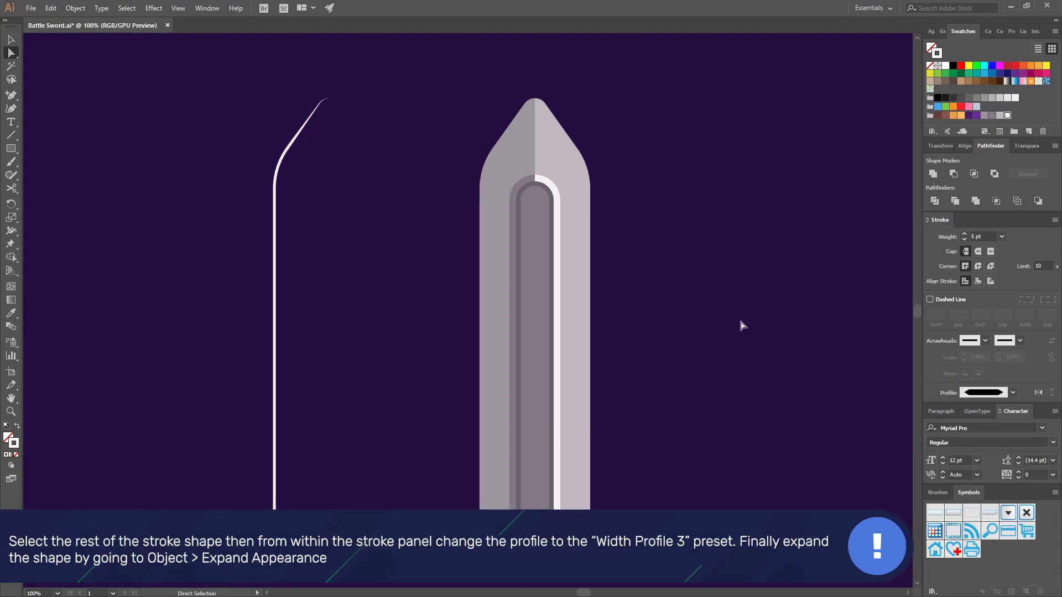
left_click(323, 105)
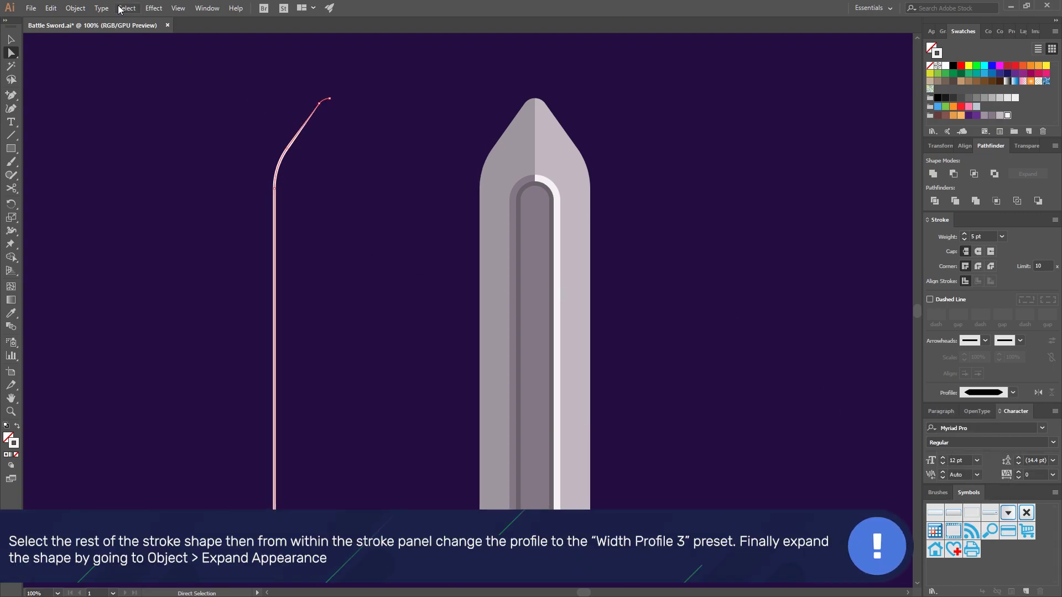
left_click(76, 8)
left_click(109, 138)
- Move the expanded highlight shape onto the outer edge of the blade's left half
left_click(12, 39)
left_click_drag(274, 190, 482, 201)
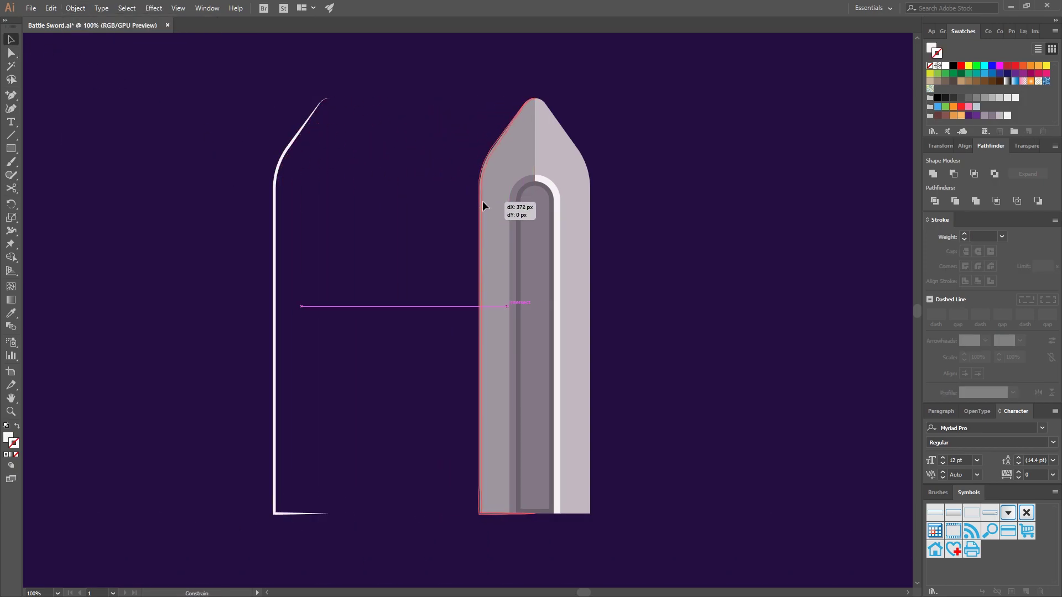
left_click_drag(482, 201, 482, 200)
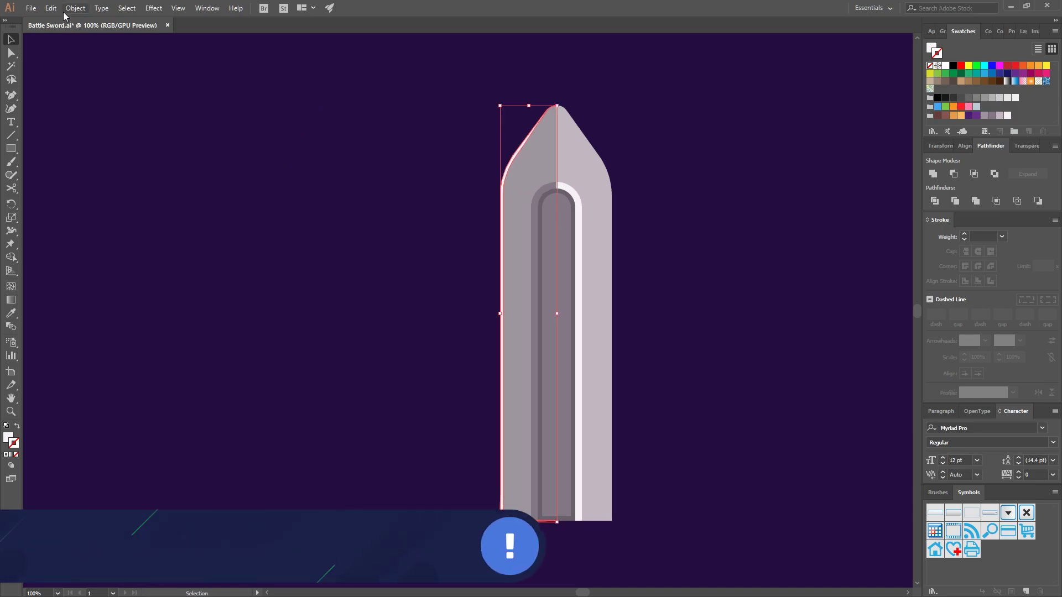
- Mirror the highlight left to right and align it with the outer edge of the blade's right half
left_click(75, 7)
mouse_move(100, 20)
left_click(271, 66)
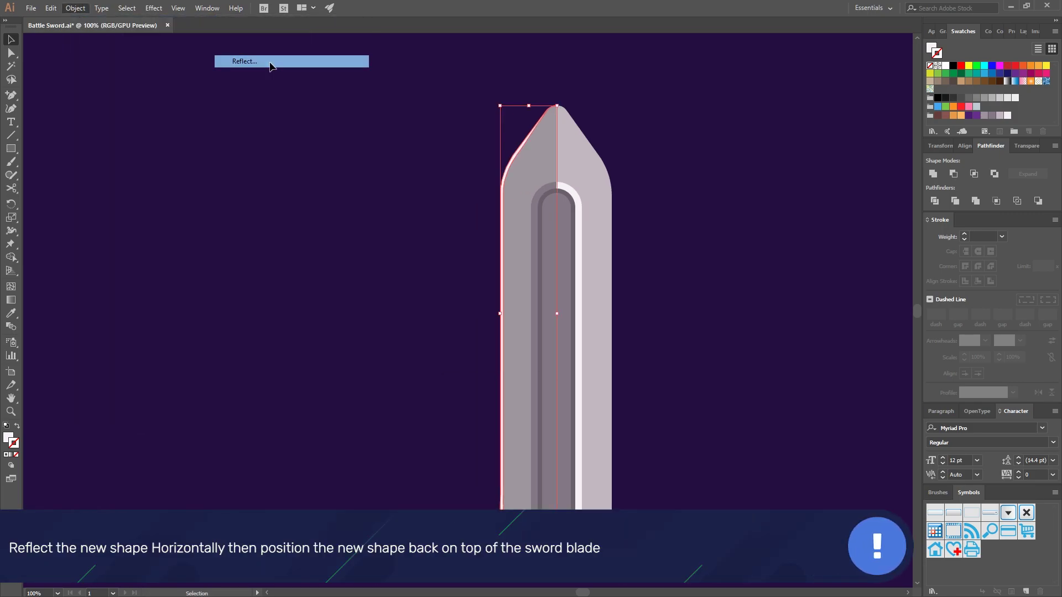
left_click(534, 345)
left_click(699, 197)
mouse_move(539, 153)
left_mouse_down()
mouse_move(589, 157)
mouse_move(580, 166)
left_mouse_up()
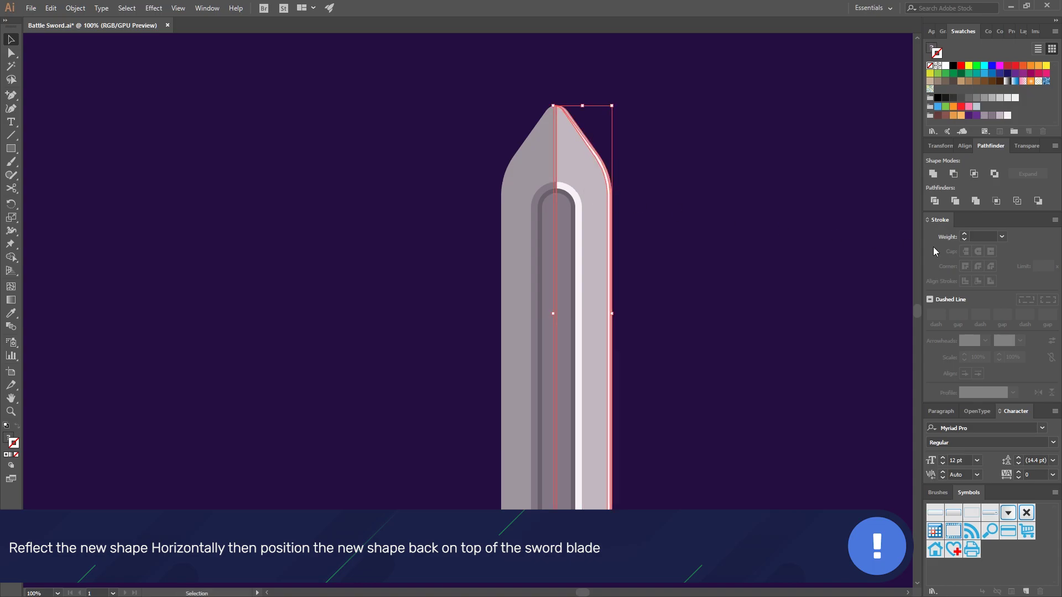
left_click(963, 148)
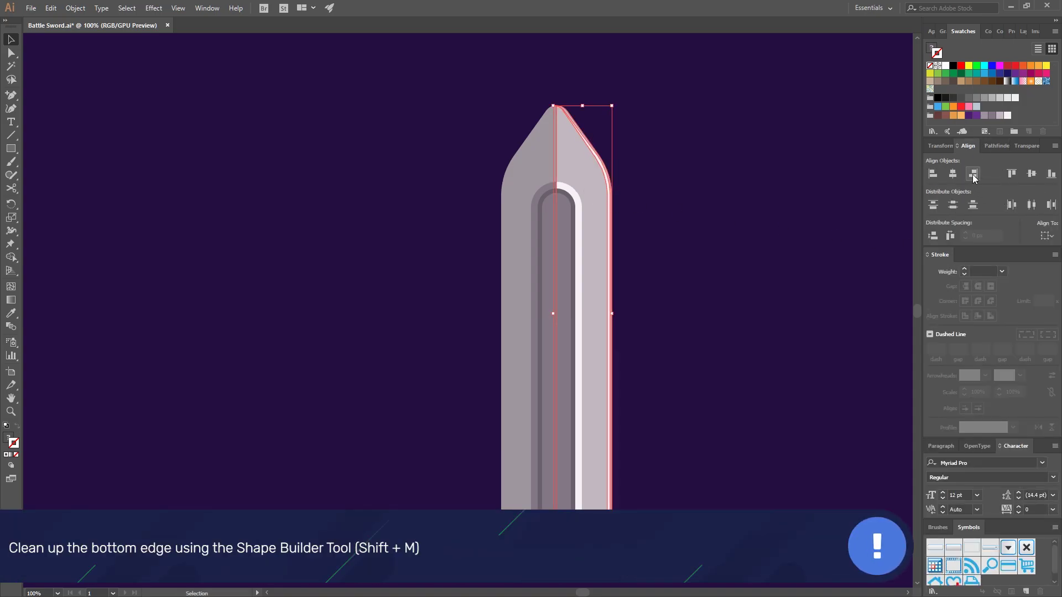
left_click(741, 327)
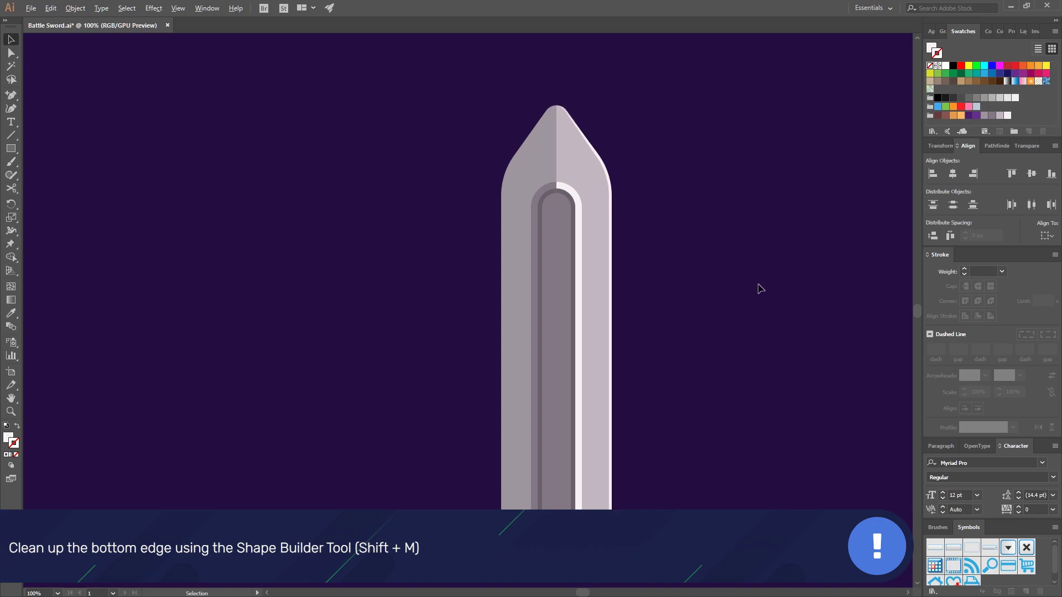
- Trim the excess sliver at the bottom of the blade's right edge highlight with the Shape Builder tool
scroll(600, 528, "up", 4)
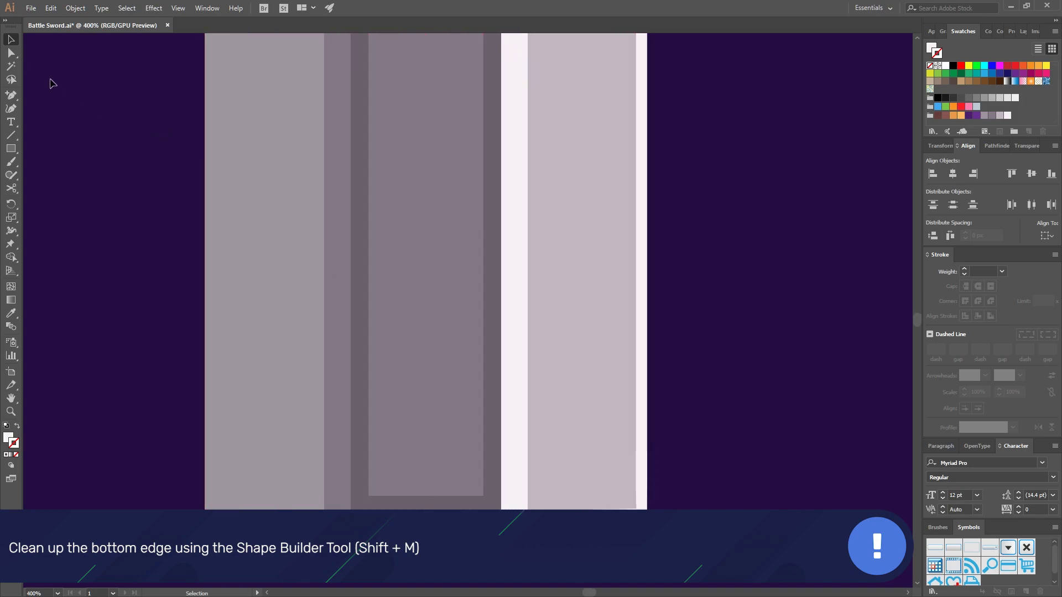
left_click(15, 50)
left_click(12, 40)
left_click_drag(679, 483, 622, 528)
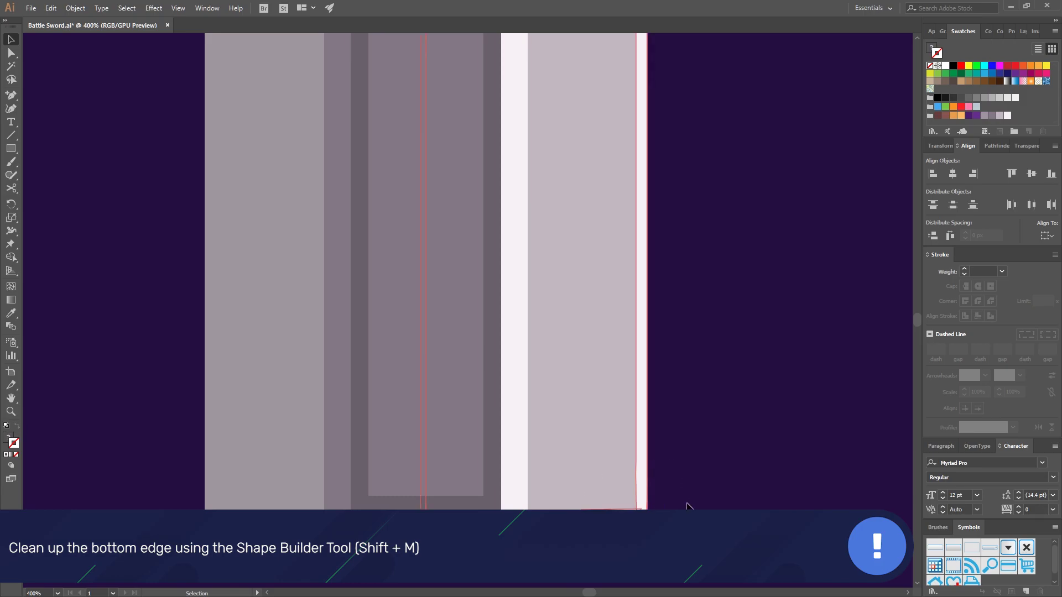
key("shift+m")
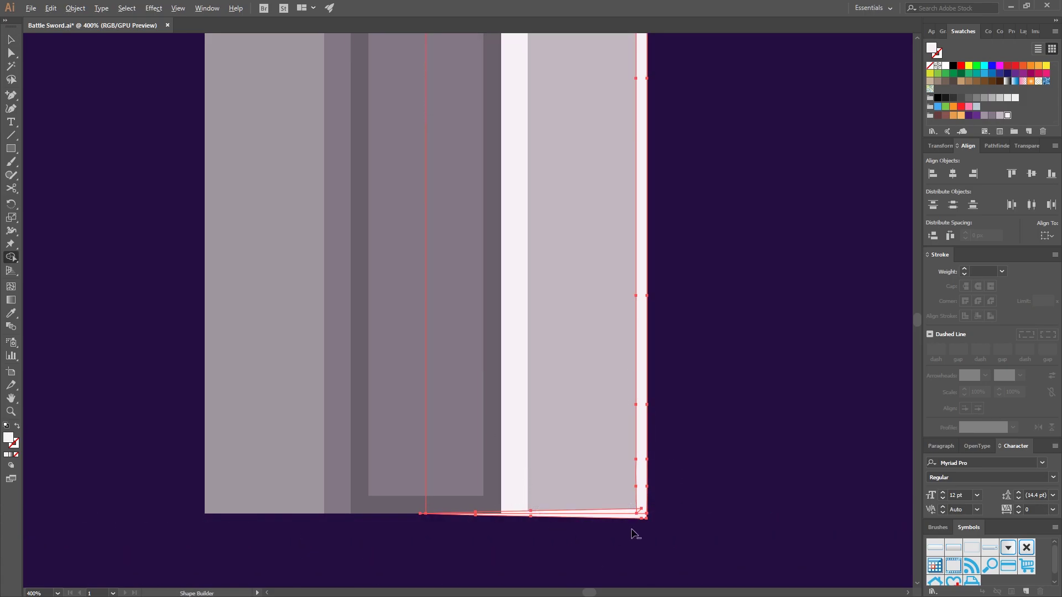
left_click(635, 517)
left_click(10, 41)
left_click(780, 408)
scroll(752, 439, "down", 5)
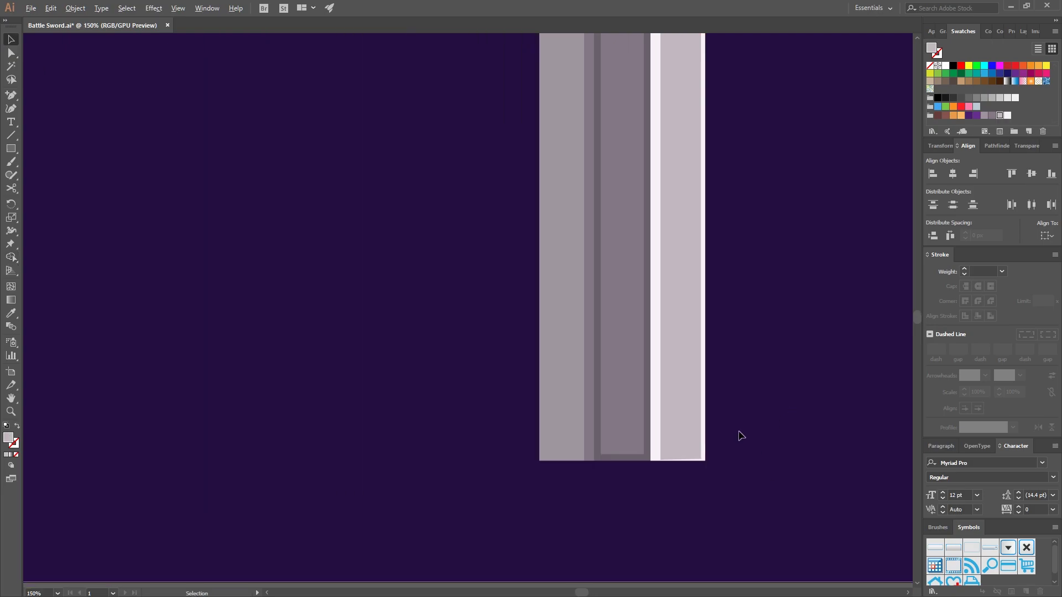
- Select the entire blade and move it higher on the artboard
left_click_drag(775, 380, 586, 341)
left_click_drag(550, 429, 368, 122)
left_click_drag(476, 165, 476, 125)
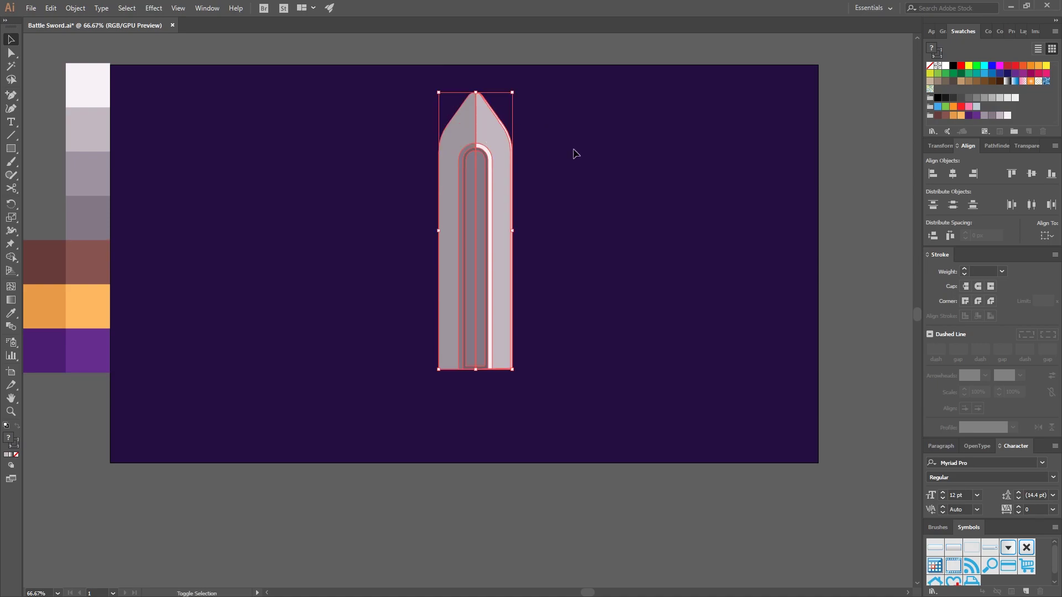
left_click(555, 148)
- Draw a tall, narrow rectangle to the left of the blade and fully round all its corners
left_click(16, 150)
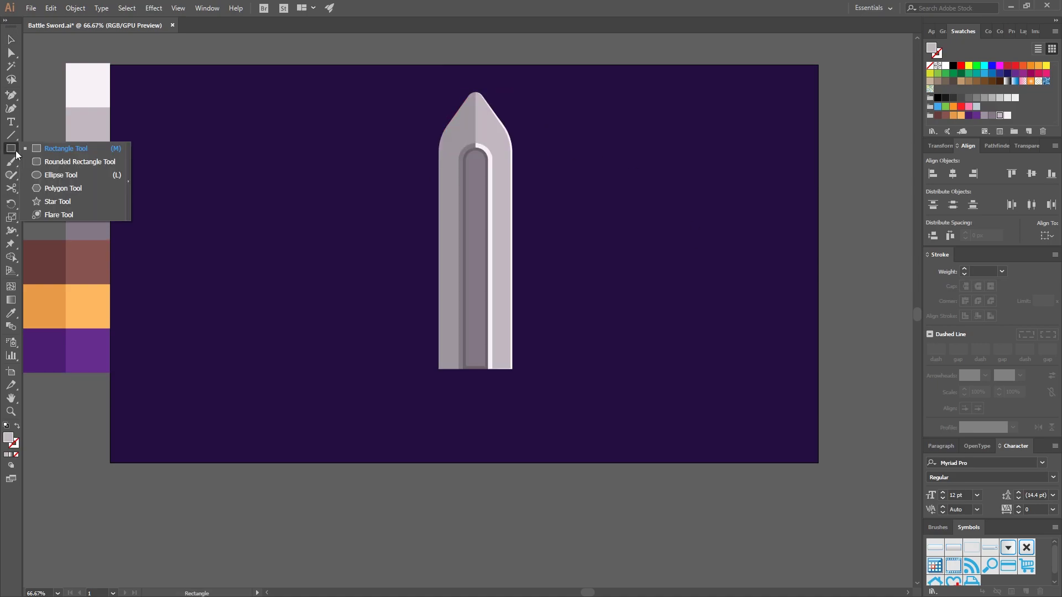
left_click(62, 149)
mouse_move(260, 177)
left_mouse_down()
mouse_move(289, 339)
mouse_move(271, 358)
left_mouse_up()
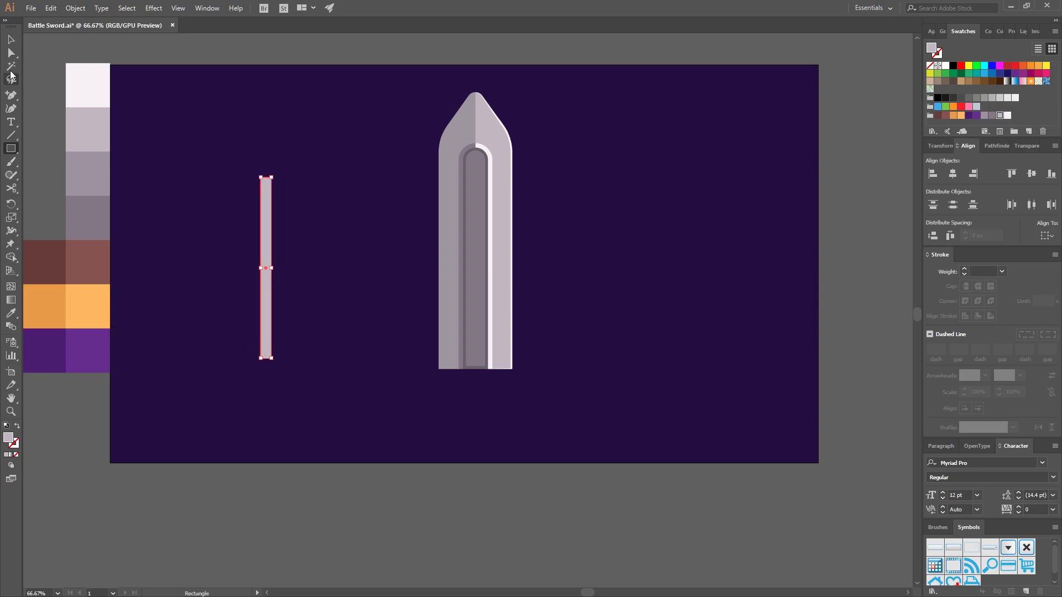
left_click(12, 53)
left_click_drag(267, 193, 294, 274)
key("v")
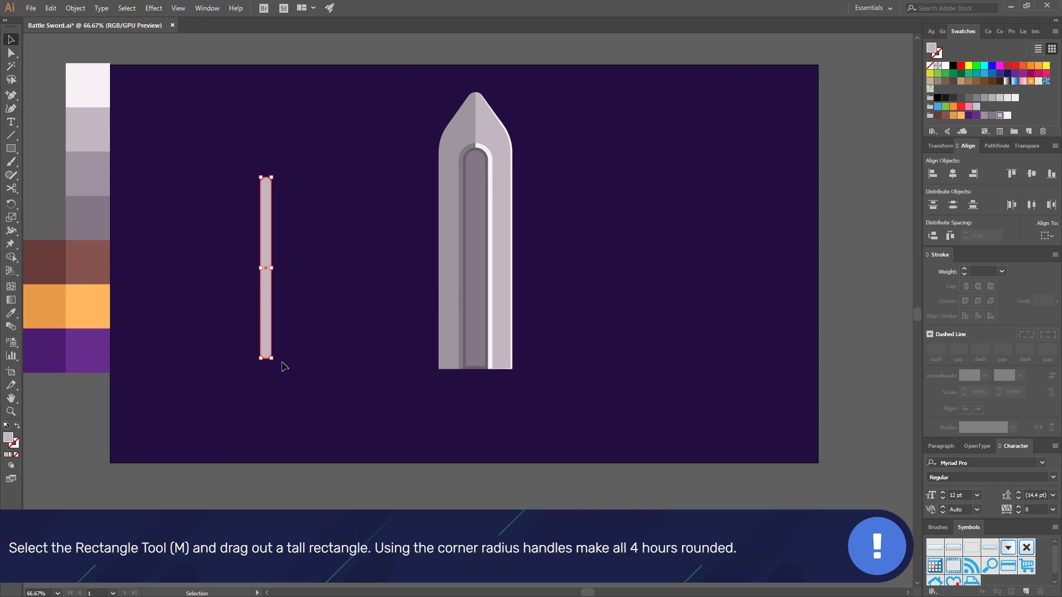
- Rotate the rounded bar 45 degrees and lay it across the upper blade, with a near-white duplicate just below it
left_click_drag(276, 362, 354, 335)
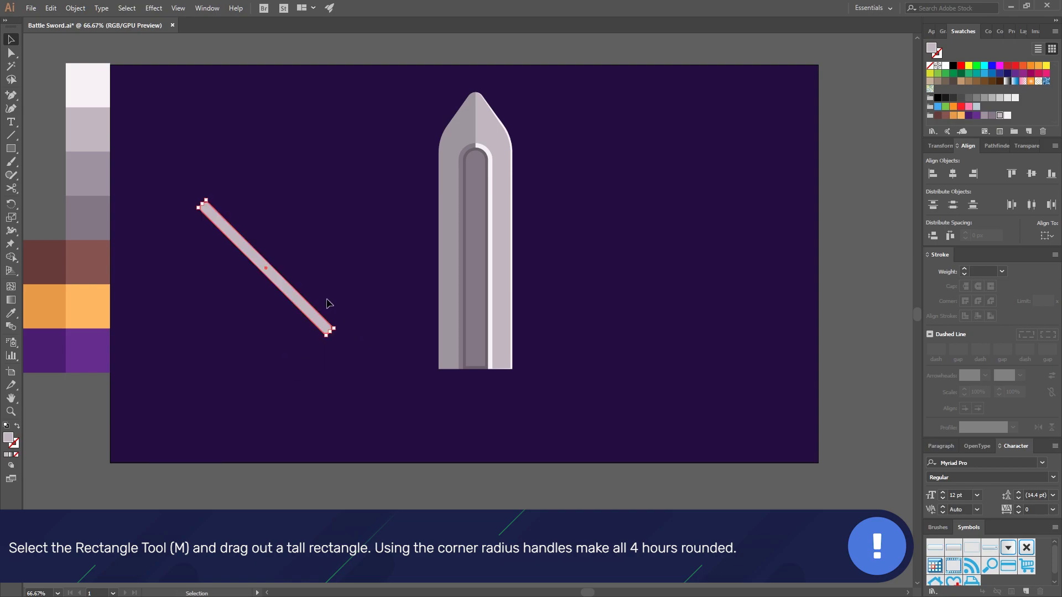
left_click_drag(288, 297, 515, 269)
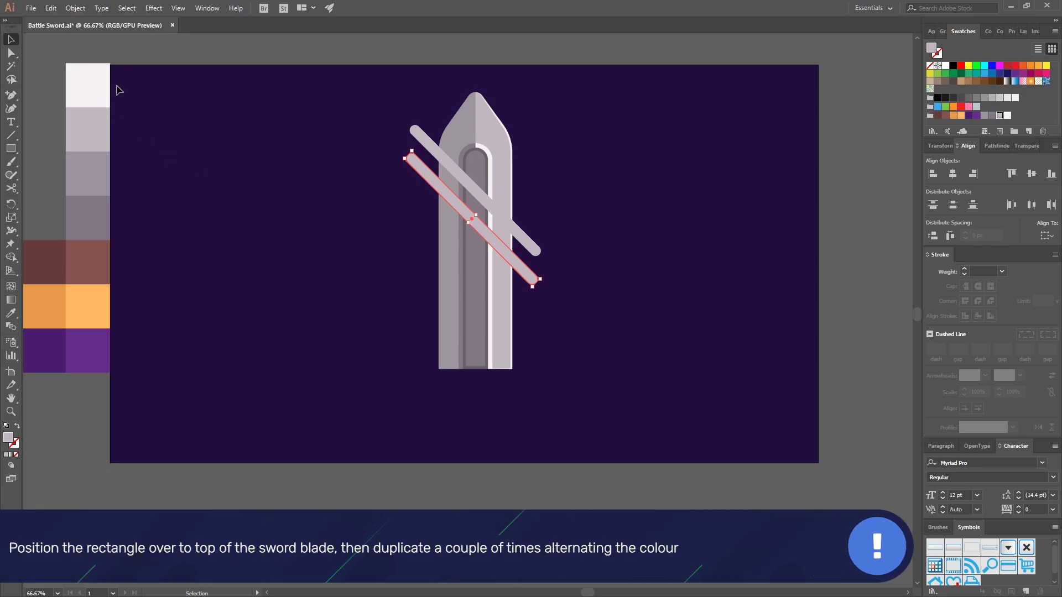
key("i")
left_click(88, 80)
left_click(17, 40)
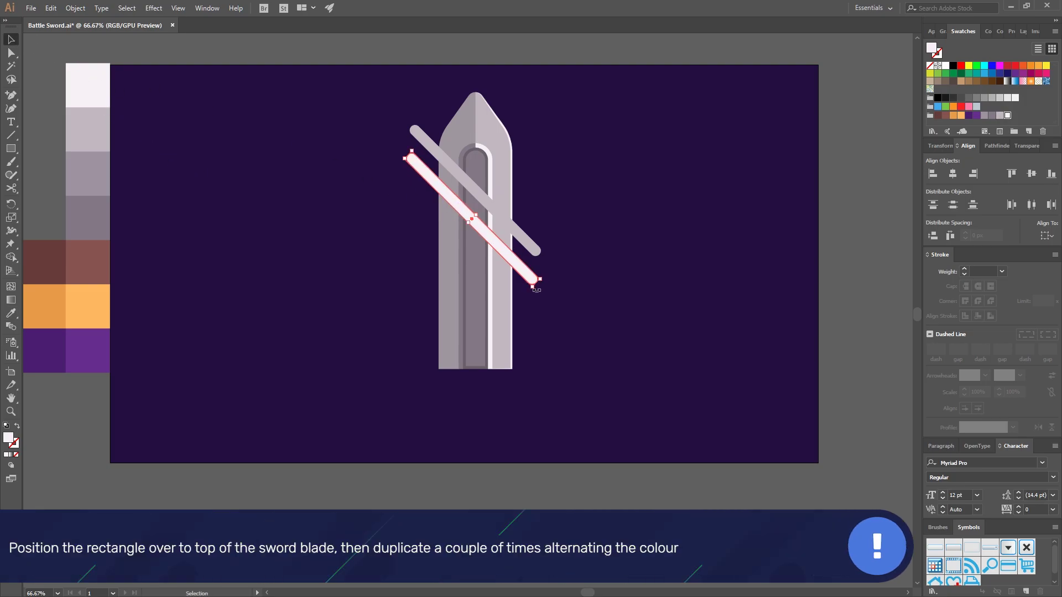
- Expand the near-white bar's appearance and scale it down to about half its size, anchored at its upper-left end
left_click(75, 8)
left_click(133, 138)
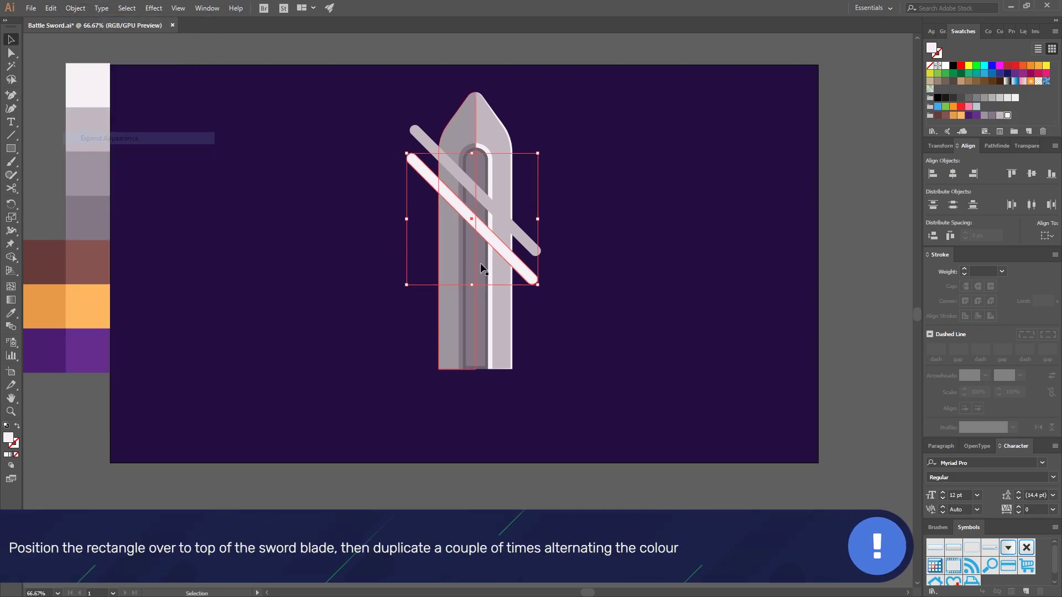
left_click_drag(536, 288, 480, 227)
left_click(339, 285)
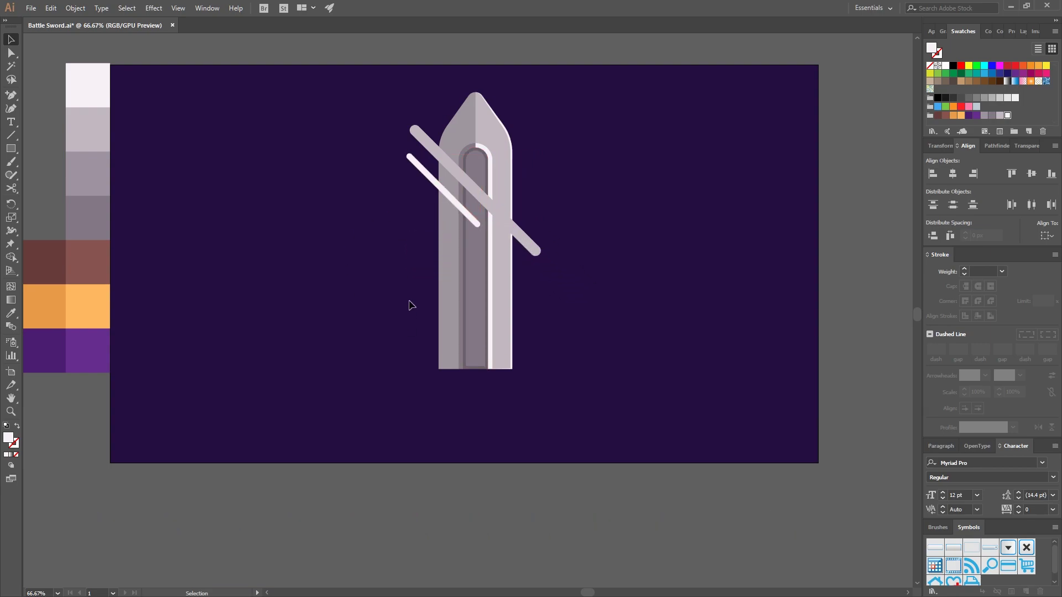
- Duplicate the white bar and the thick grey bar lower across the blade, and recolour the new thick bar darker grey
left_click_drag(454, 207, 511, 306)
left_click_drag(513, 228, 499, 351)
key("i")
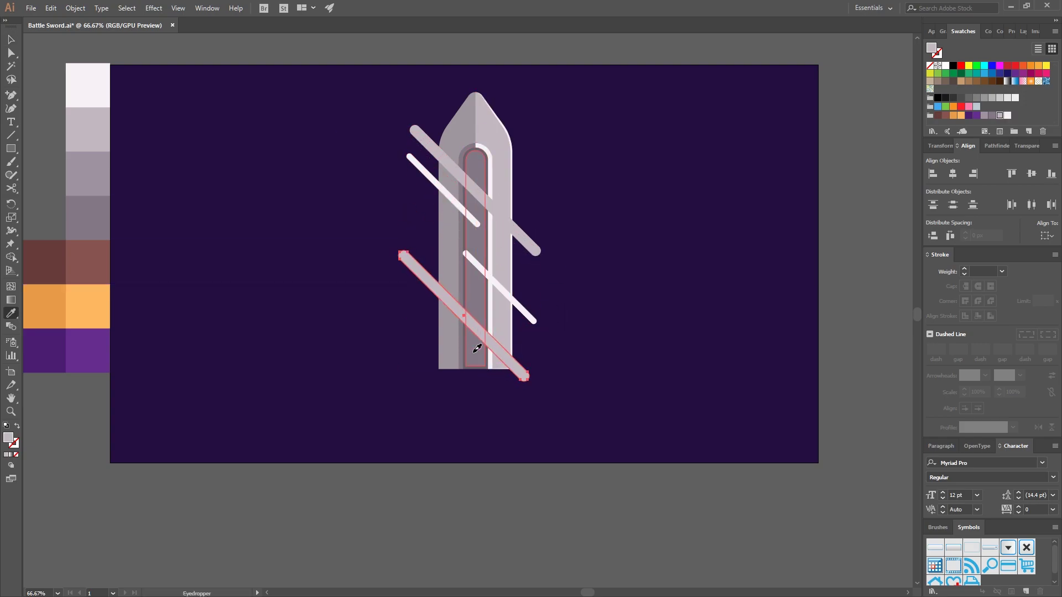
left_click(81, 92)
key("v")
left_click(636, 382)
- Select the blade and bars and remove the bar ends outside the blade outline with the Shape Builder tool
left_click_drag(631, 426, 418, 116)
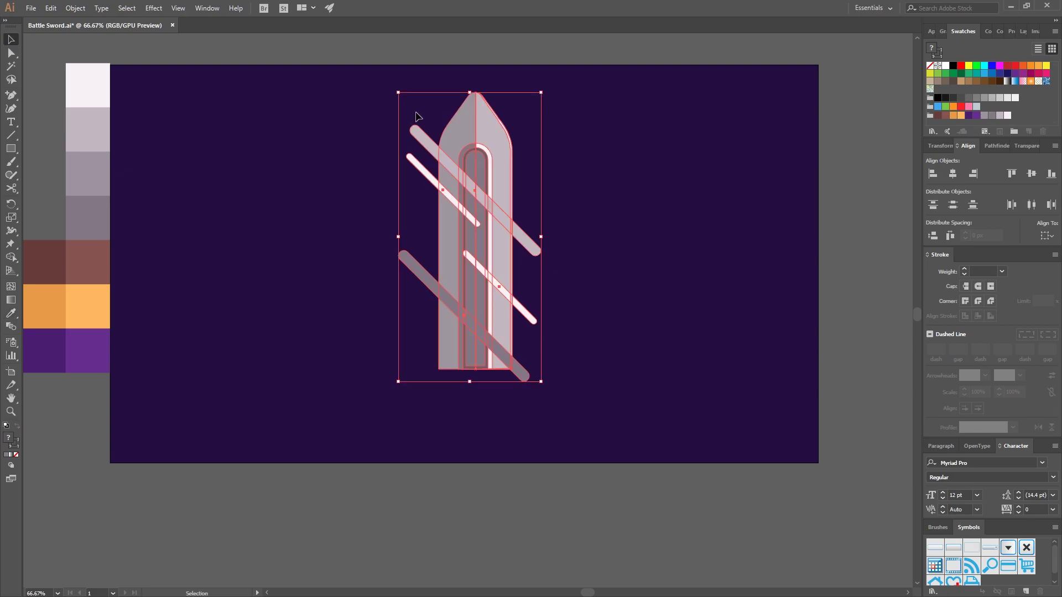
key("shift+m")
left_click(423, 139, "alt")
left_click(424, 171, "alt")
left_click(416, 271, "alt")
left_click(520, 372, "alt")
left_click(525, 313, "alt")
left_click(528, 243, "alt")
left_click(9, 39)
left_click(593, 164)
- Send the four diagonal bars backward so they sit above the blade base but beneath the inner groove details
left_click(502, 220)
left_click(493, 281, "shift")
left_click(500, 347, "shift")
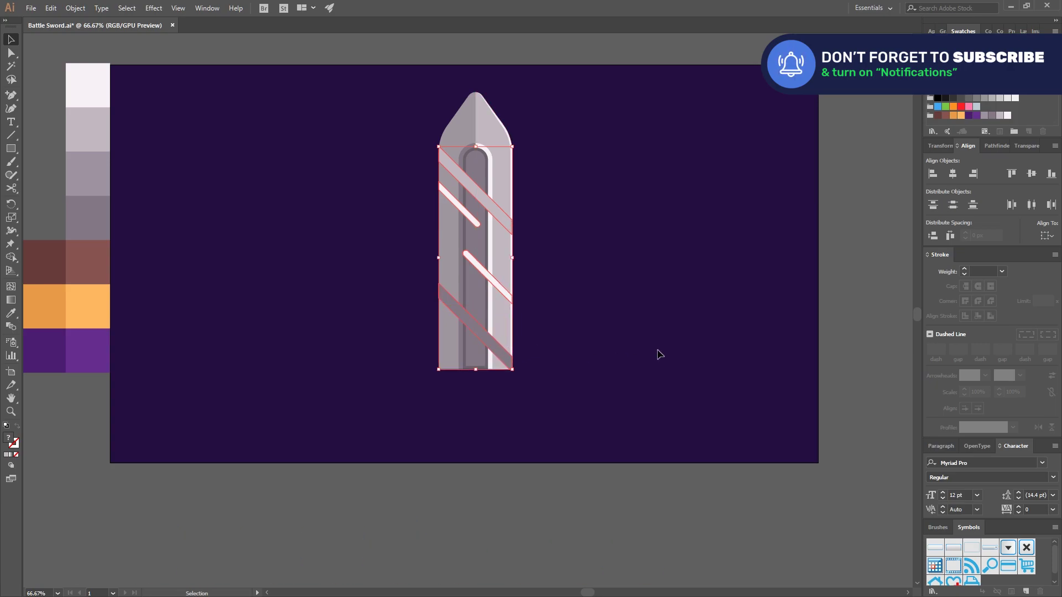
key("ctrl+[")
key("ctrl+[")
key("ctrl+[")
key("ctrl+[")
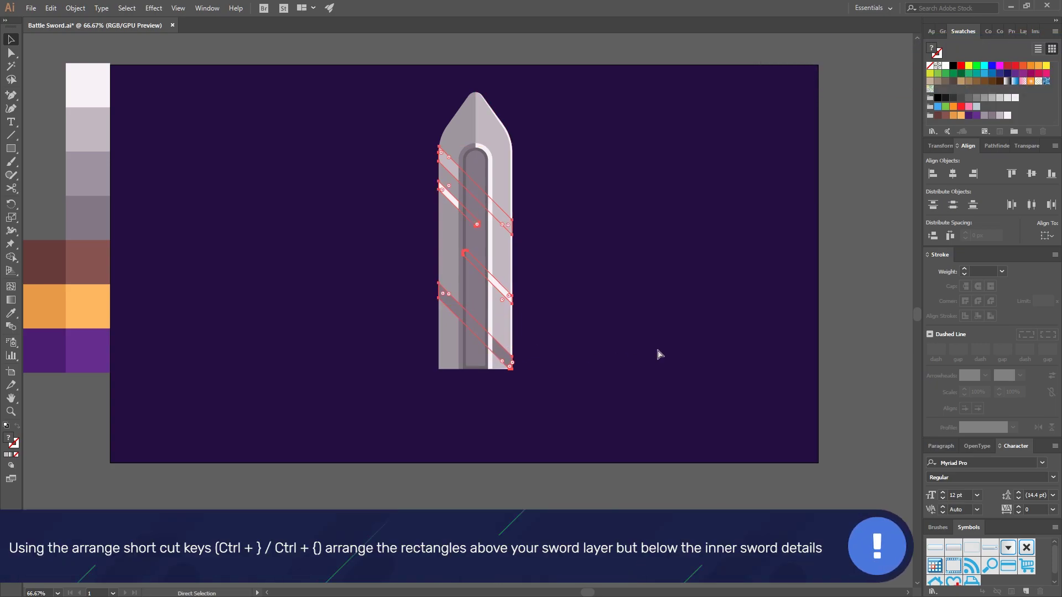
key("ctrl+bracketleft")
left_click(639, 261)
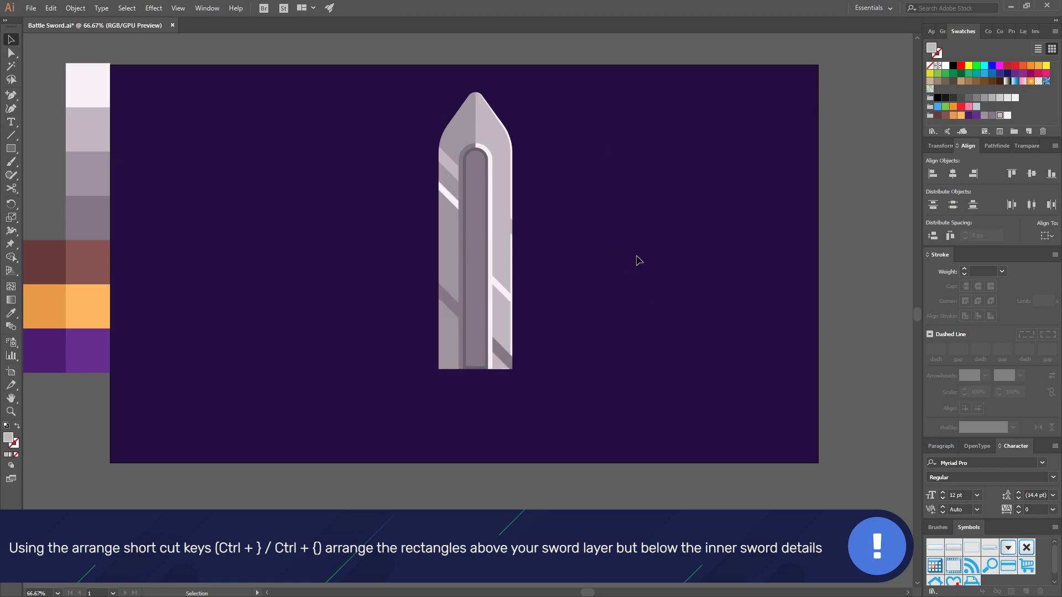
- Bring the blade's right edge highlight in front of the diagonal bars
scroll(646, 223, "down", 1)
left_click_drag(592, 170, 605, 211)
scroll(592, 279, "up", 1)
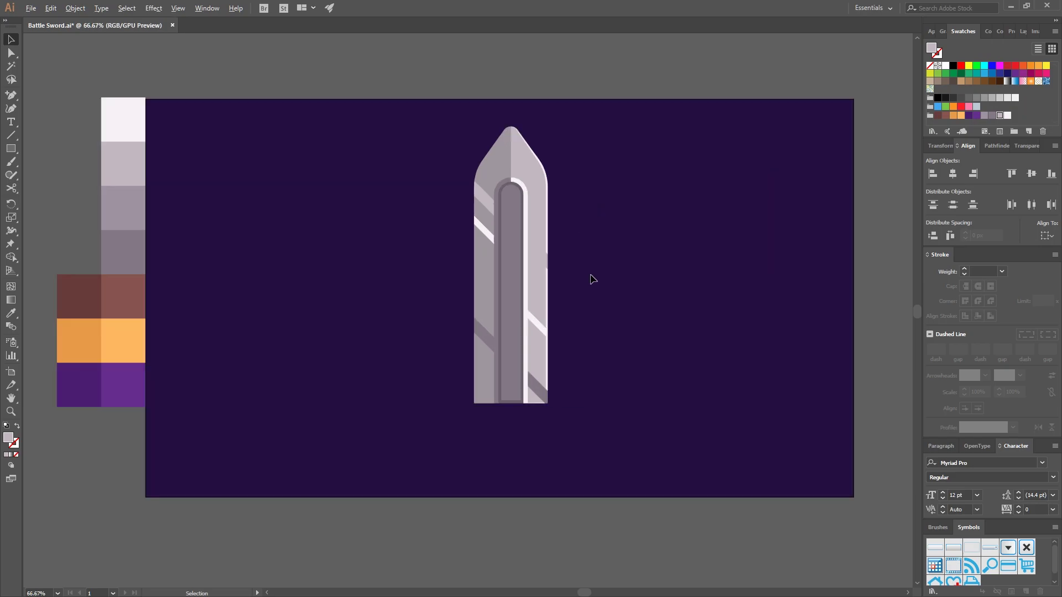
scroll(559, 405, "up", 2)
left_click(532, 348)
key("a")
key("v")
left_click(653, 369)
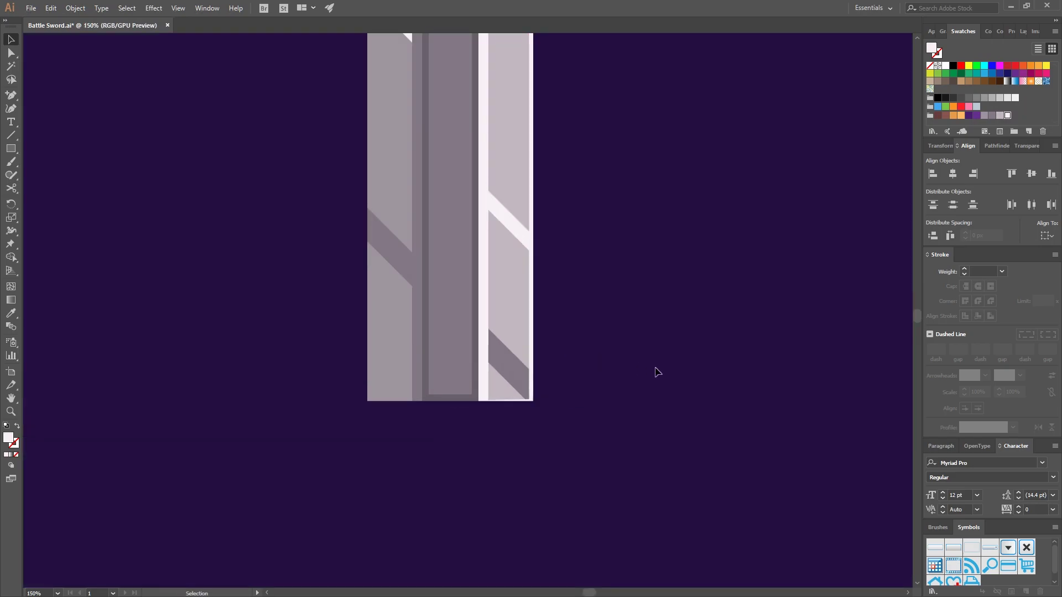
scroll(652, 318, "down", 2)
left_click_drag(673, 270, 619, 348)
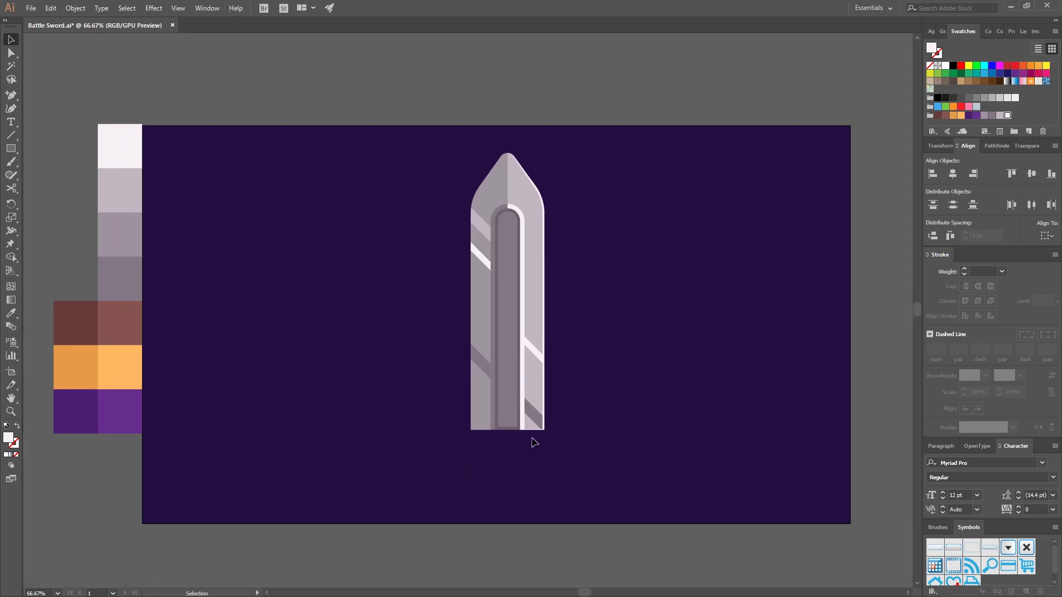
- Draw a square to the left of the blade and rotate it 45 degrees into a diamond
left_click(15, 149)
left_click_drag(291, 240, 349, 353)
key("v")
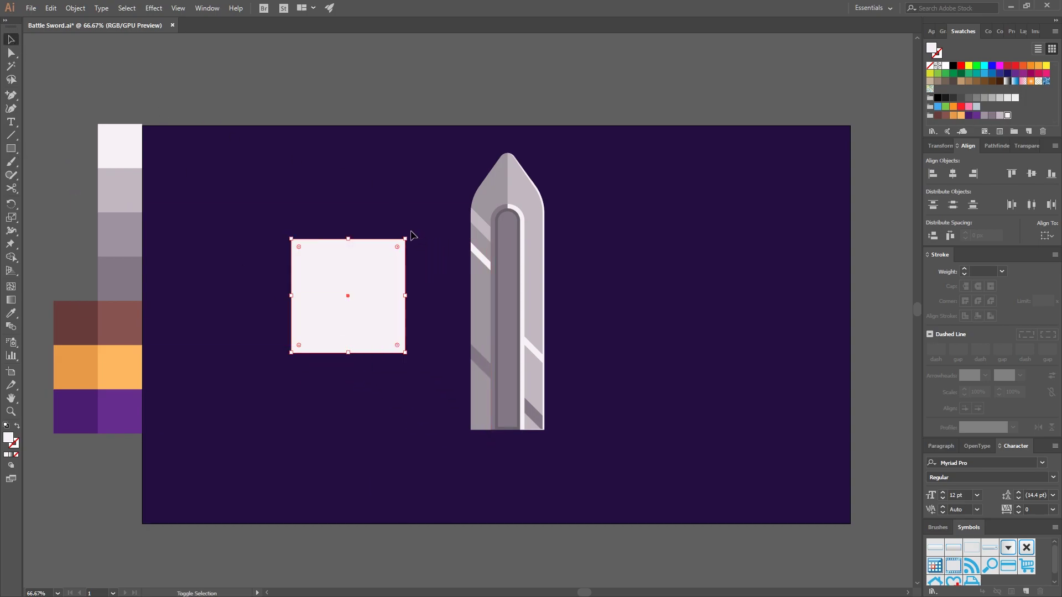
left_click_drag(408, 236, 347, 192)
- Fill the diamond with a dark grey from the blade's groove and round its corners
key("i")
left_click(504, 318)
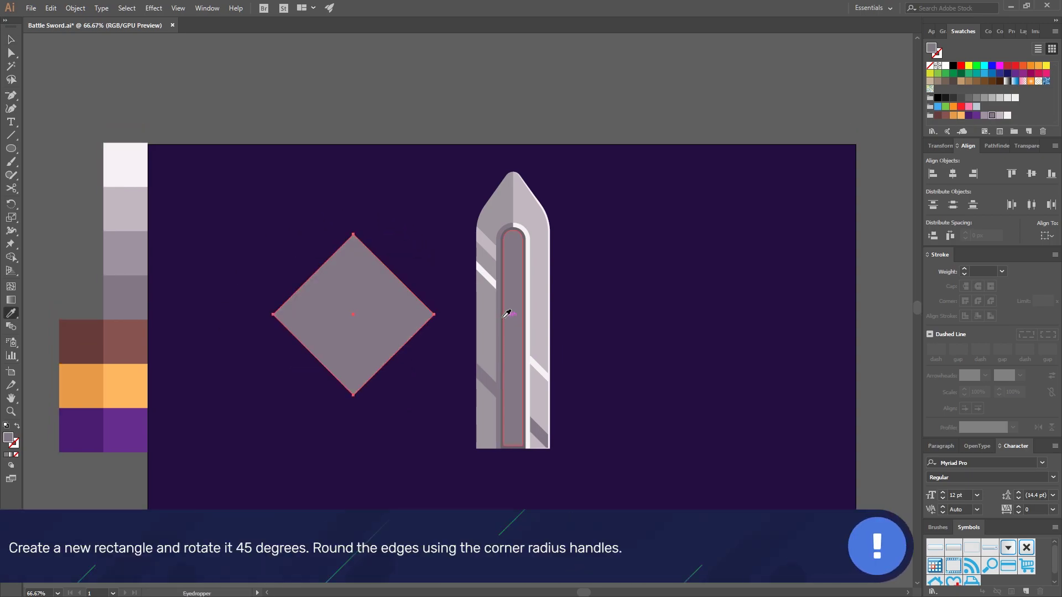
key("v")
left_click(325, 97)
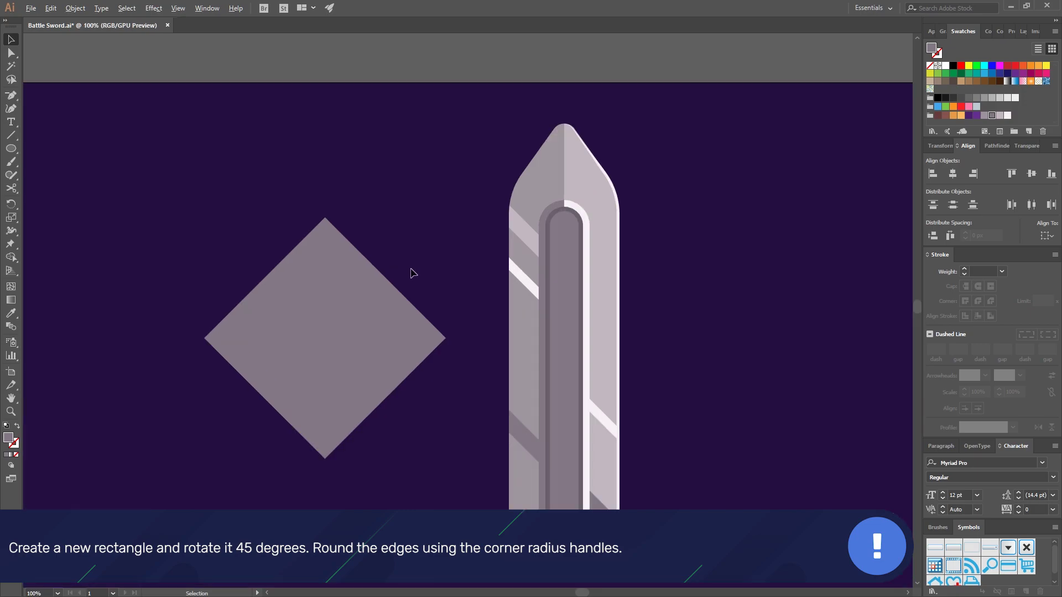
mouse_move(359, 236)
left_mouse_down()
mouse_move(360, 269)
mouse_move(361, 243)
mouse_move(370, 246)
left_mouse_up()
left_click(392, 176)
- Raise the rounded diamond's top anchor points to stretch it into a kite shape
key("a")
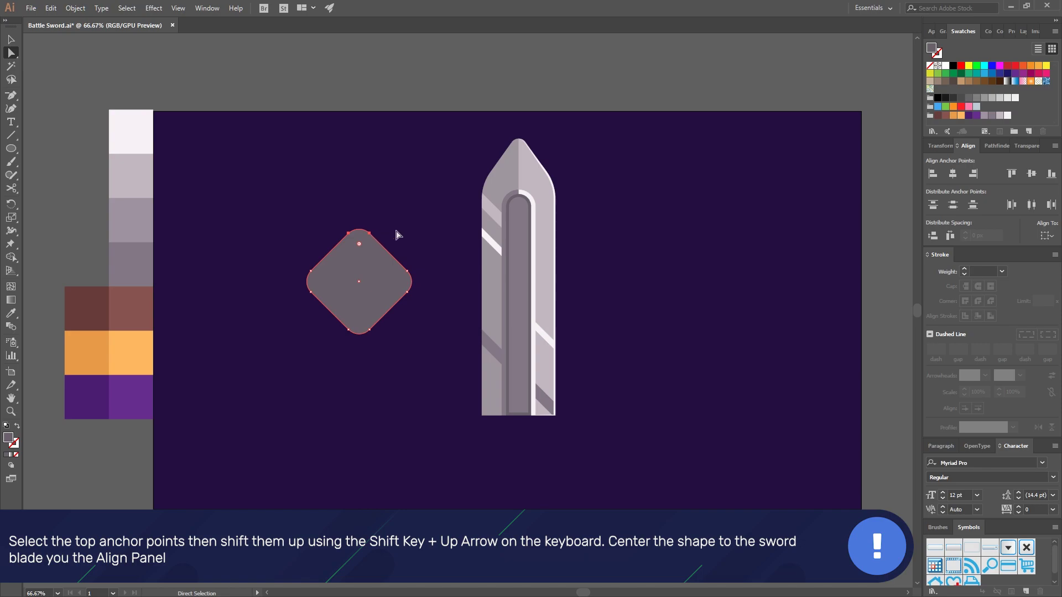
key("shift+Up")
key("shift+Up")
key("shift+Up")
key("shift+Up")
key("shift+Up")
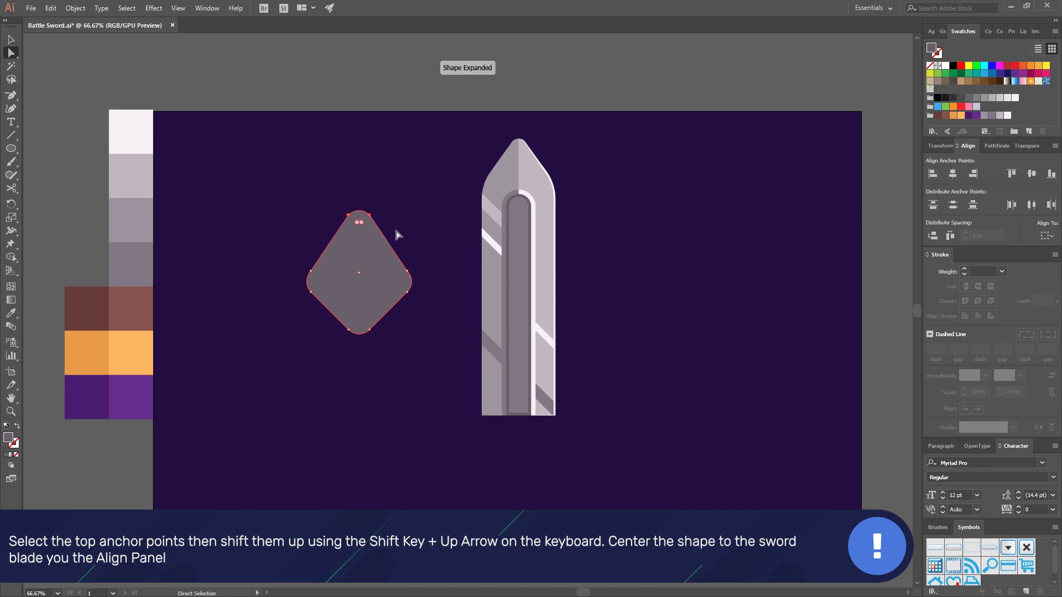
left_click(11, 39)
left_click(357, 167)
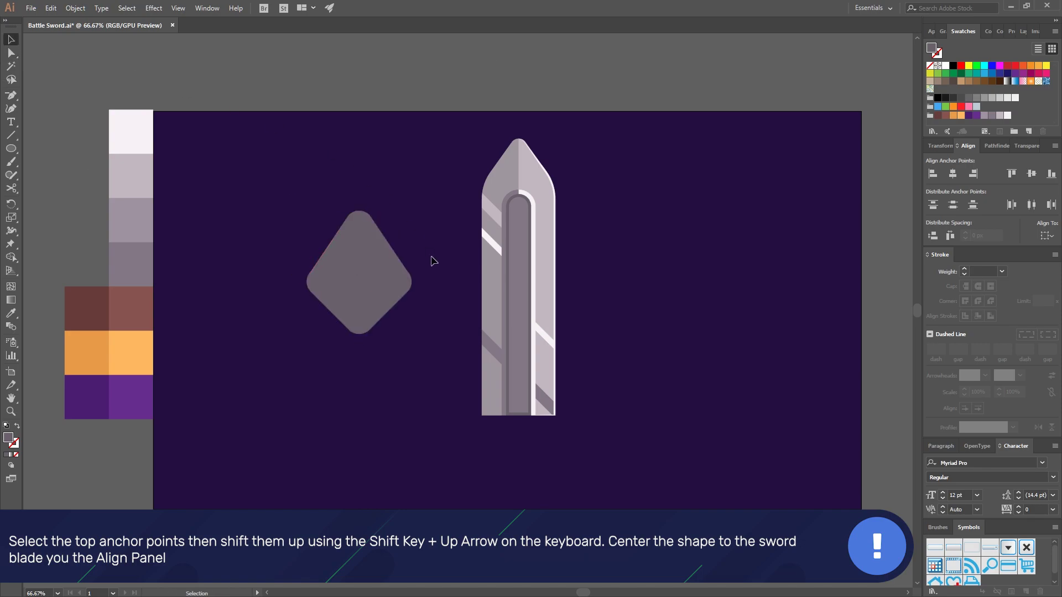
- Centre the kite shape horizontally on the blade and move it down over the blade's base
left_click(380, 273)
left_click(519, 382, "shift")
left_click(520, 380)
left_click(957, 180)
left_click_drag(530, 273, 529, 416)
left_click(633, 391)
- Offset the kite shape's path by -12 px to create a smaller inner copy
left_click(521, 427)
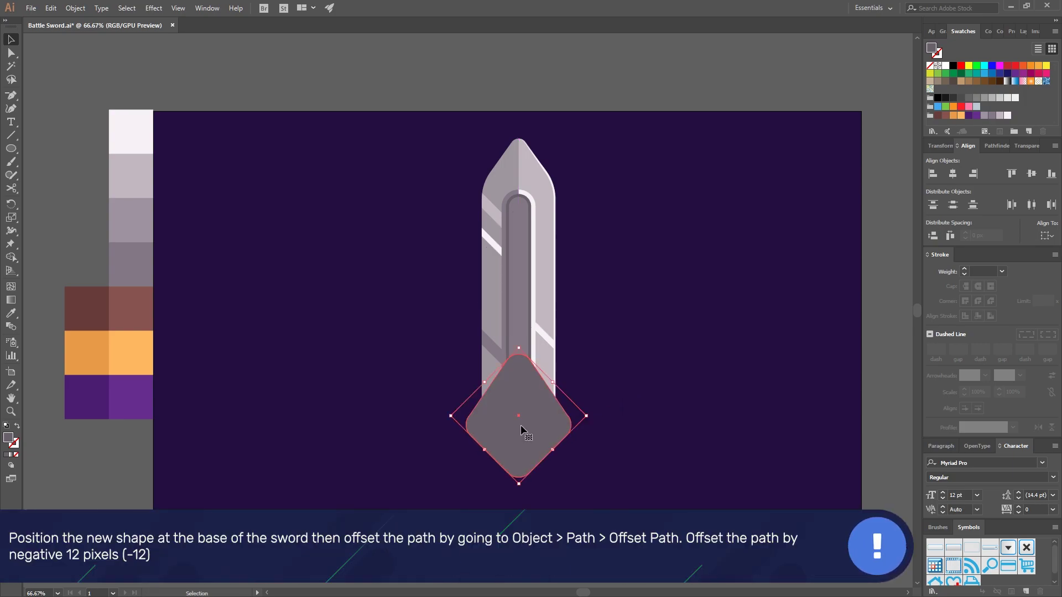
left_click(76, 8)
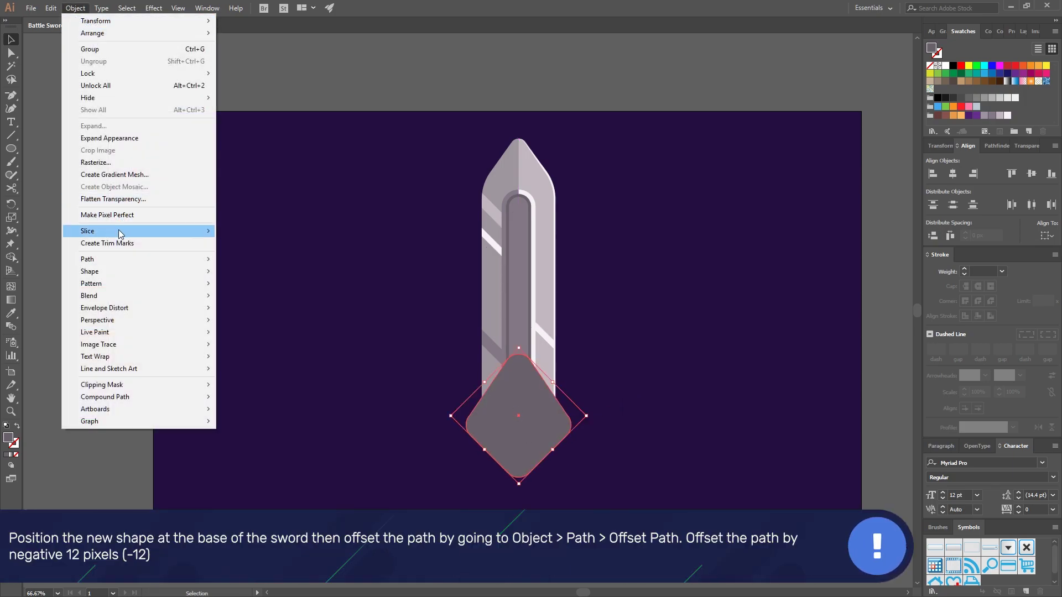
mouse_move(176, 264)
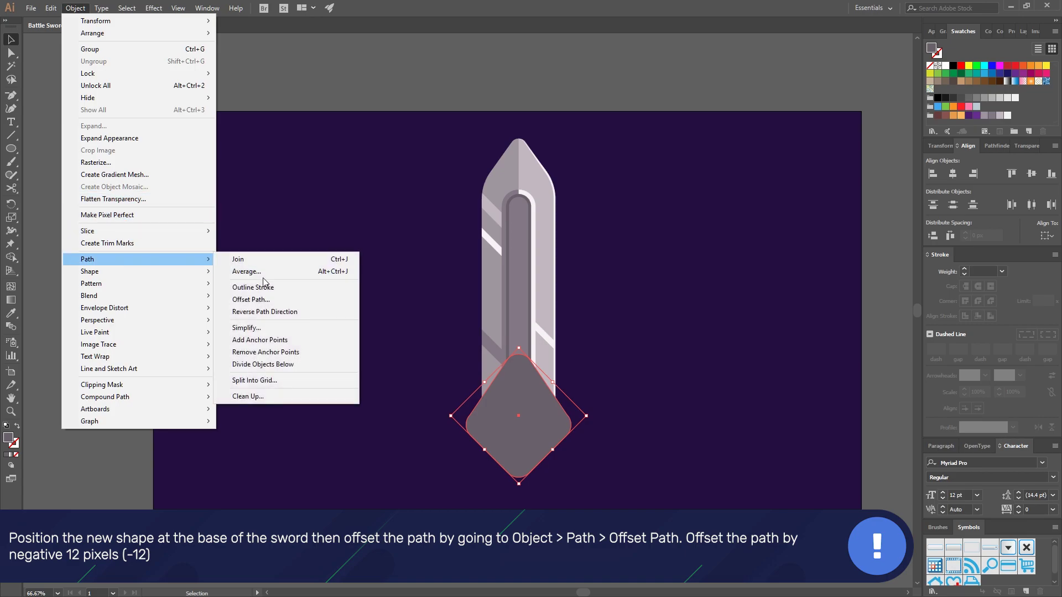
left_click(271, 298)
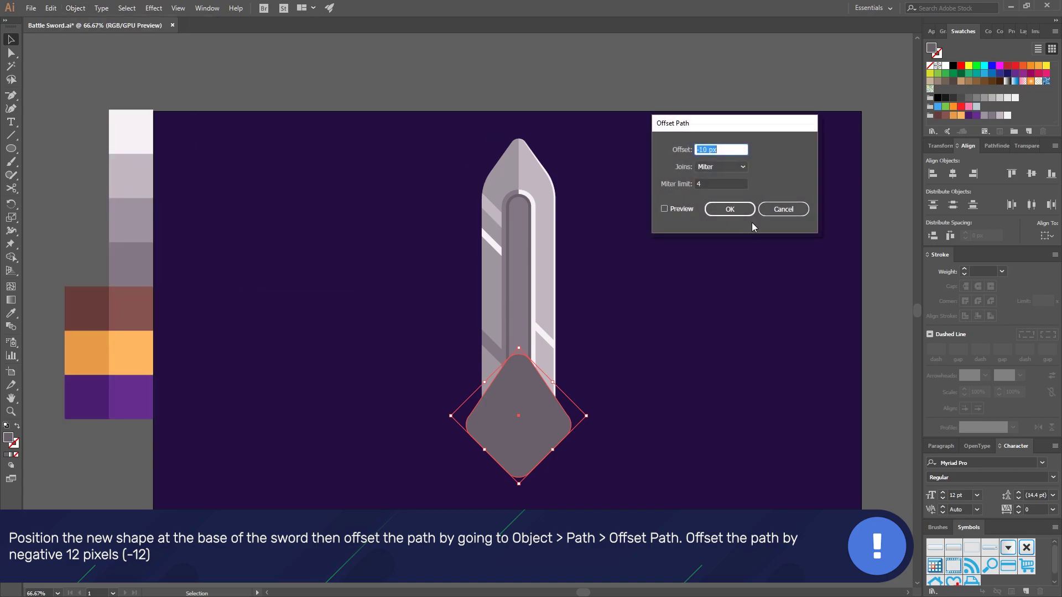
left_click(703, 149)
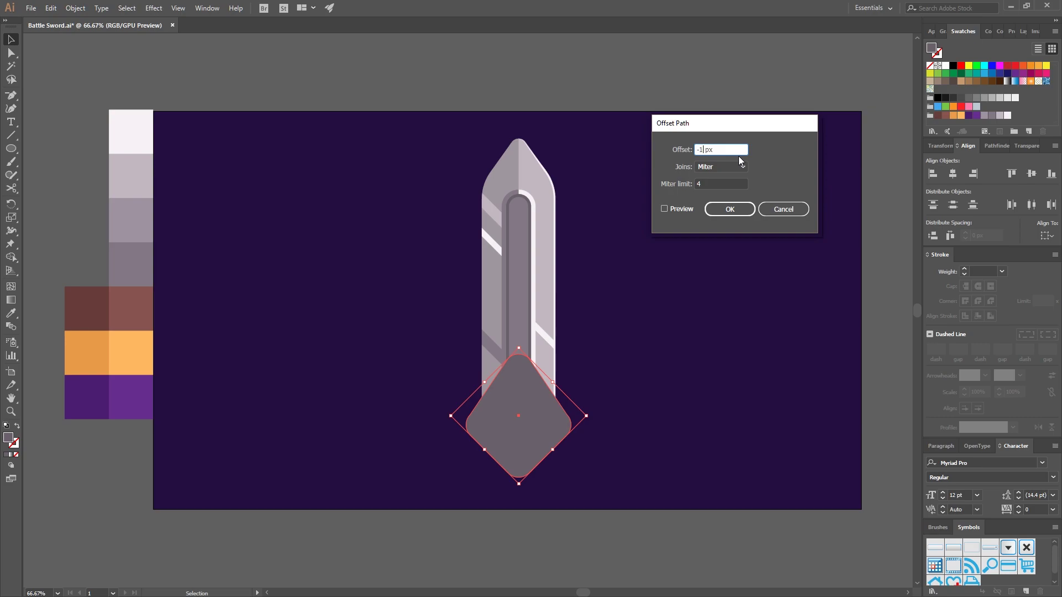
type("0")
left_click(729, 209)
- Fill the inner kite with the darker orange from the colour palette
key("i")
left_click(75, 342)
key("v")
- Scale down the whole sword and move it higher on the artboard
left_click_drag(622, 342, 483, 189)
left_click(623, 300)
left_click_drag(617, 476, 404, 160)
left_click_drag(536, 289, 538, 235)
left_click(563, 378)
key("ctrl+plus")
- Remove the part of the grey kite border that extends outside the blade with the Shape Builder tool
left_click_drag(607, 407, 392, 233)
key("shift+m")
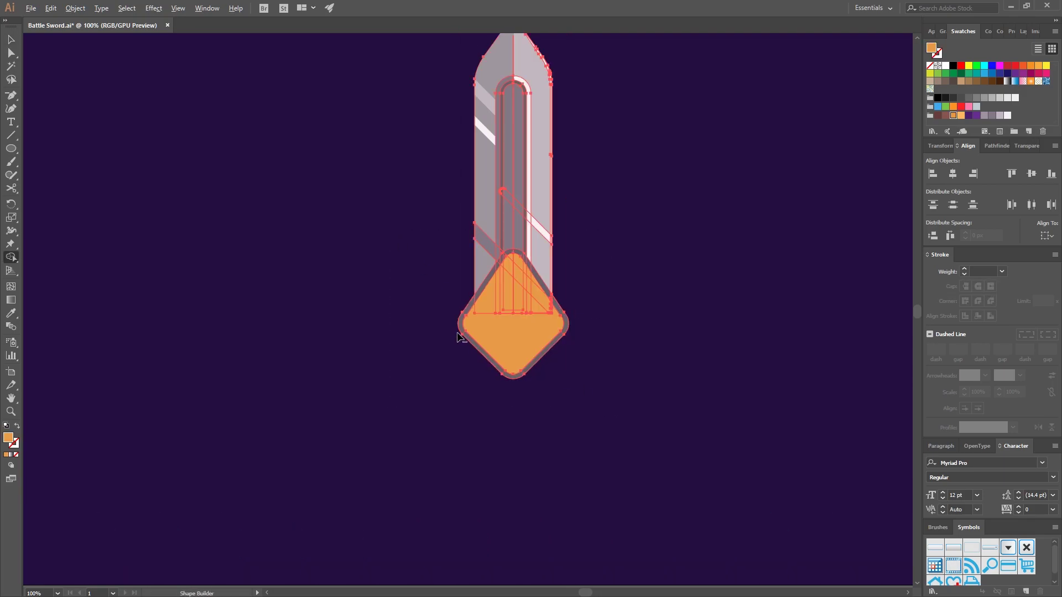
left_click(463, 336, "alt")
key("v")
left_click(634, 323)
left_click_drag(606, 216, 644, 285)
- Draw a circle in the middle of the orange kite and fill it with the background's dark purple
key("l")
left_click_drag(519, 362, 576, 419)
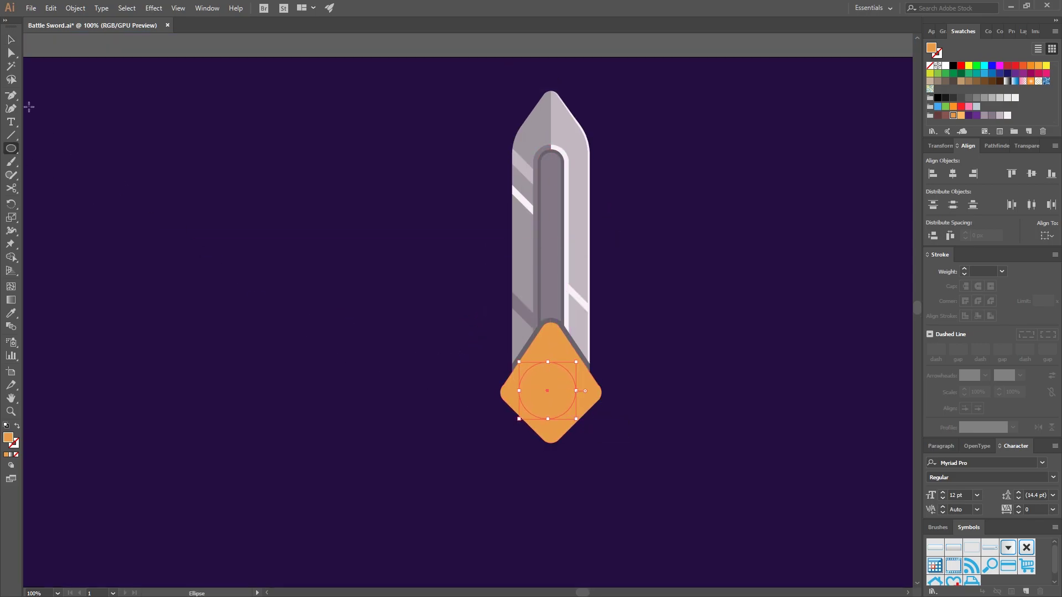
key("i")
left_click(157, 194)
key("v")
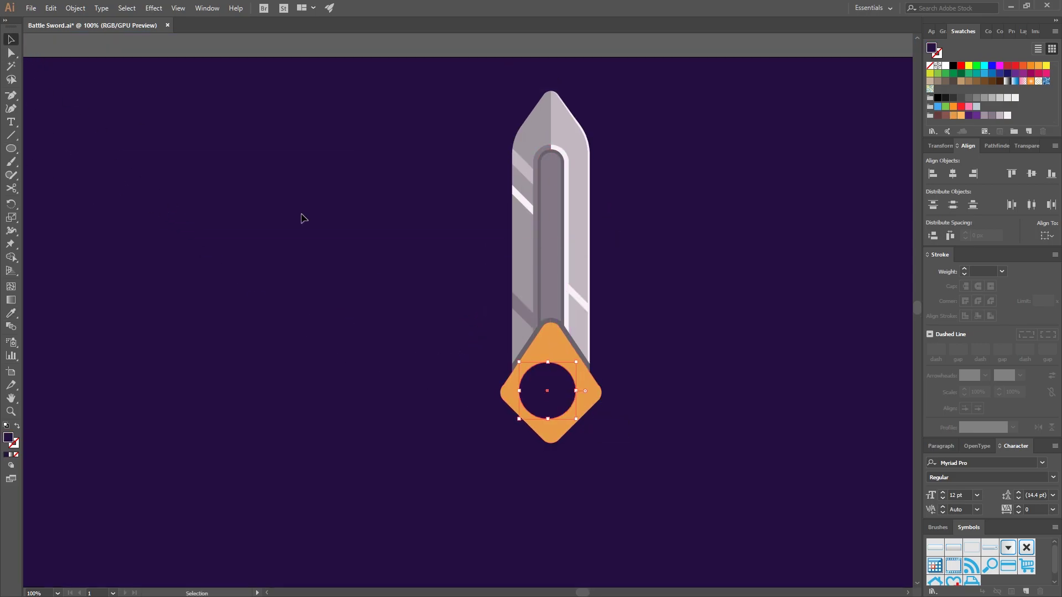
- Centre the dark purple circle horizontally and vertically on the orange kite
left_click(553, 341, "shift")
left_click(952, 174)
left_click(1032, 173)
left_click(628, 420)
- Nudge the dark purple circle slightly down within the orange kite
left_click(552, 381)
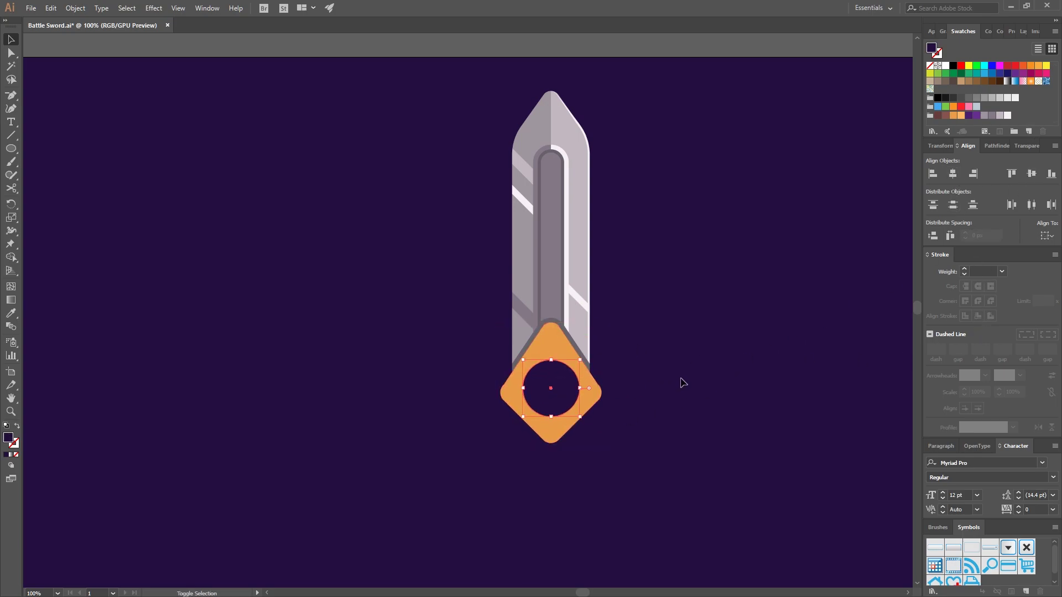
key("Down")
key("Down")
key("Down")
key("Down")
key("Down")
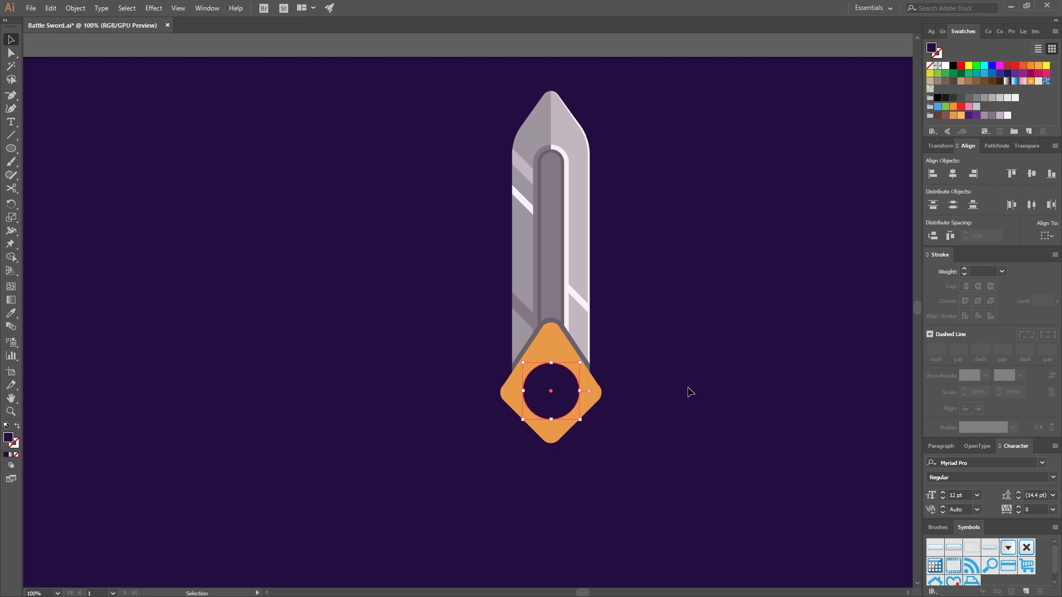
key("Up")
key("Up")
left_click(689, 397)
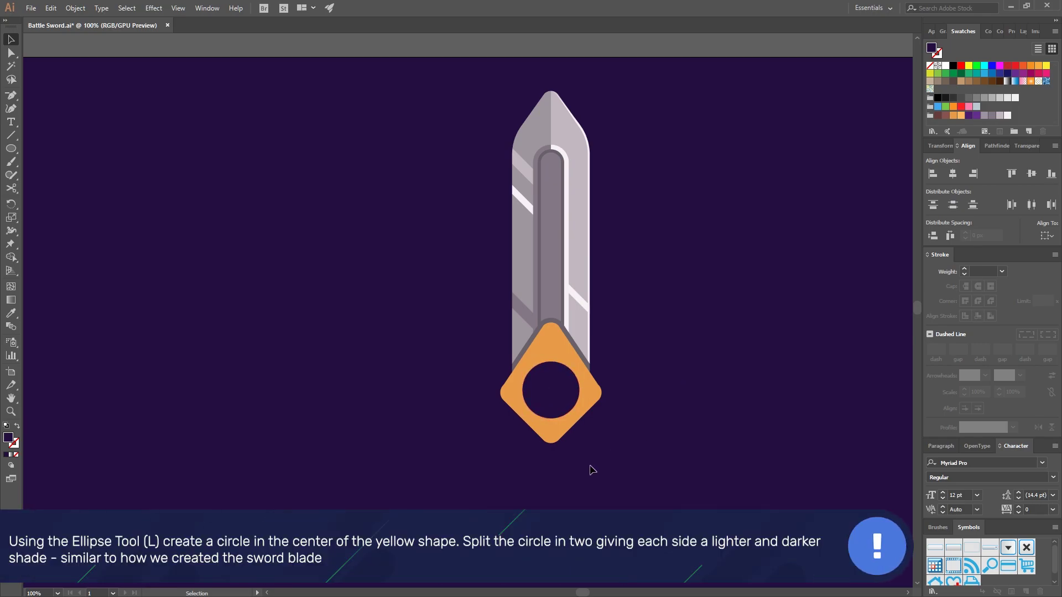
- Fill the central circle with the kite's orange and darken that fill slightly so it stands out
scroll(530, 468, "up", 2)
left_click_drag(695, 309, 671, 338)
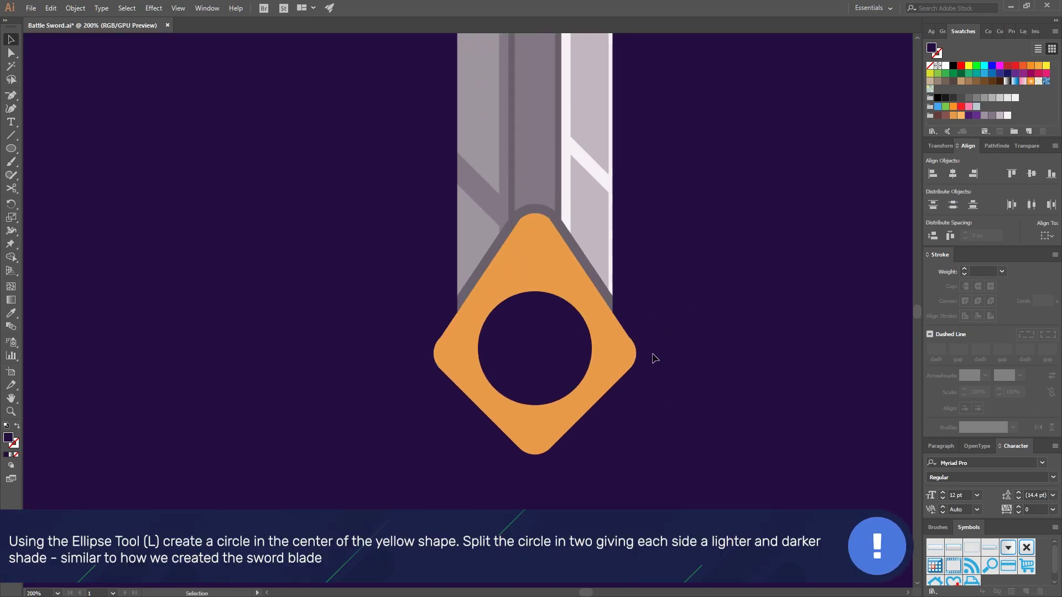
left_click(547, 356)
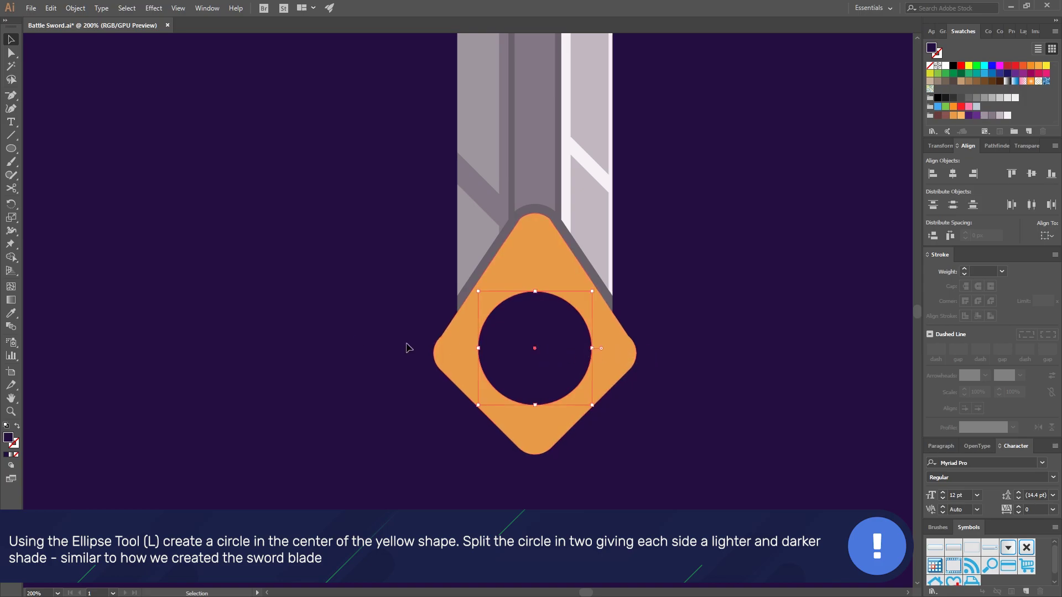
key("i")
left_click(453, 351)
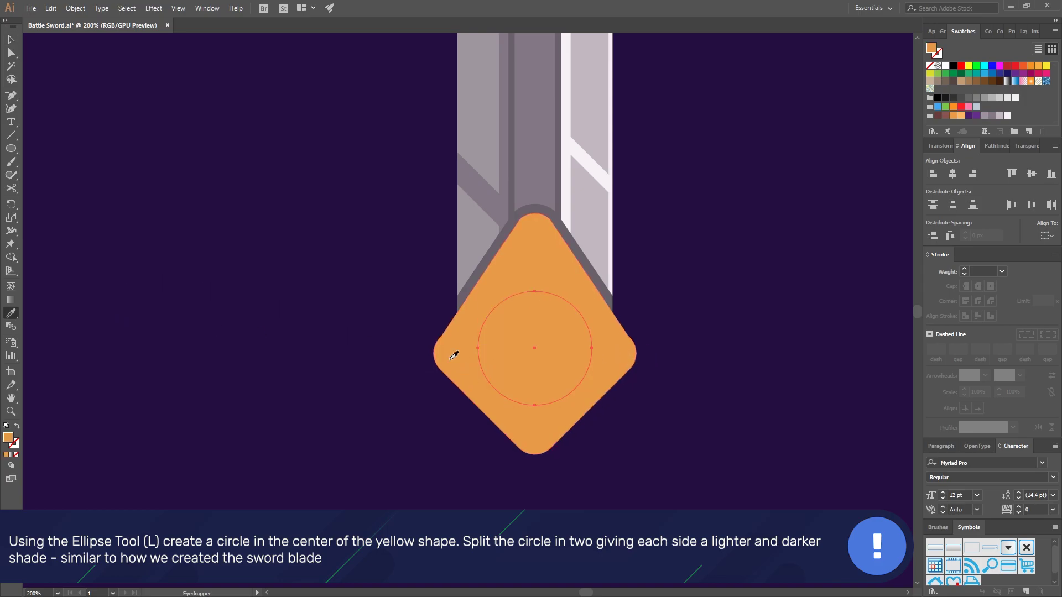
double_click(9, 438)
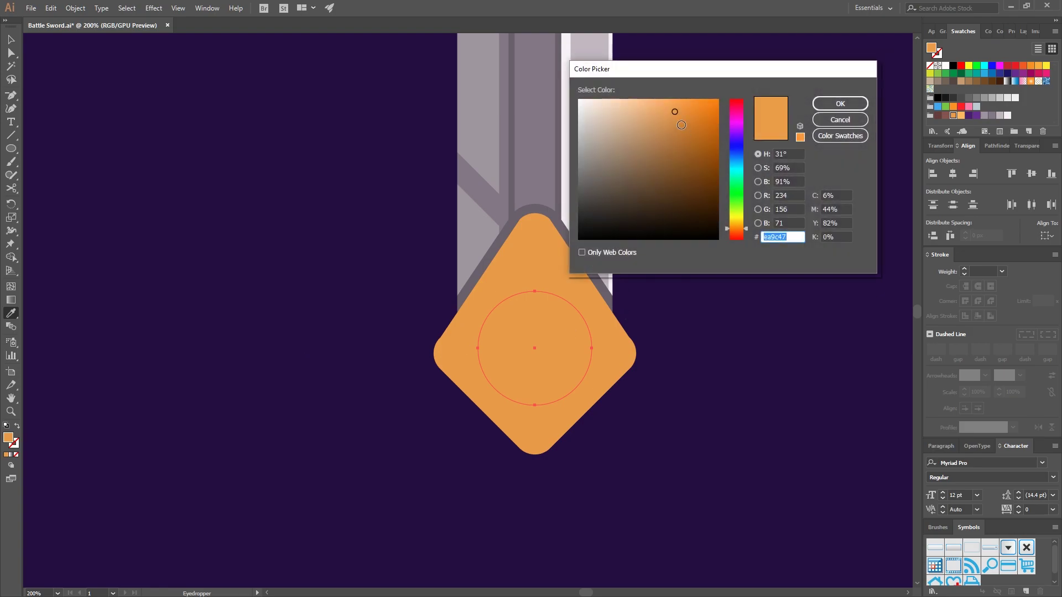
left_click(679, 121)
left_click(840, 103)
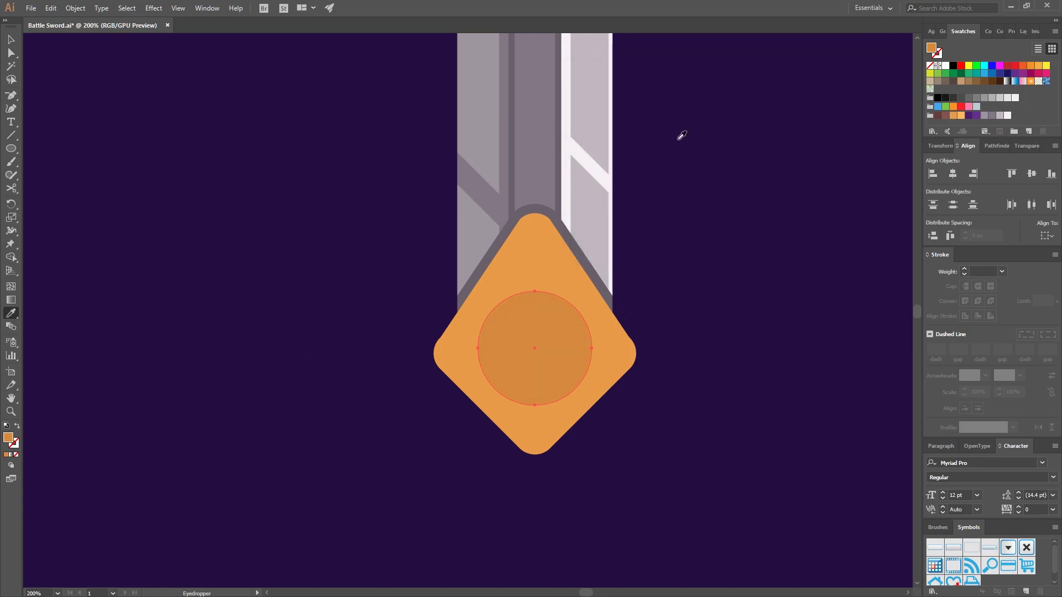
left_click(11, 39)
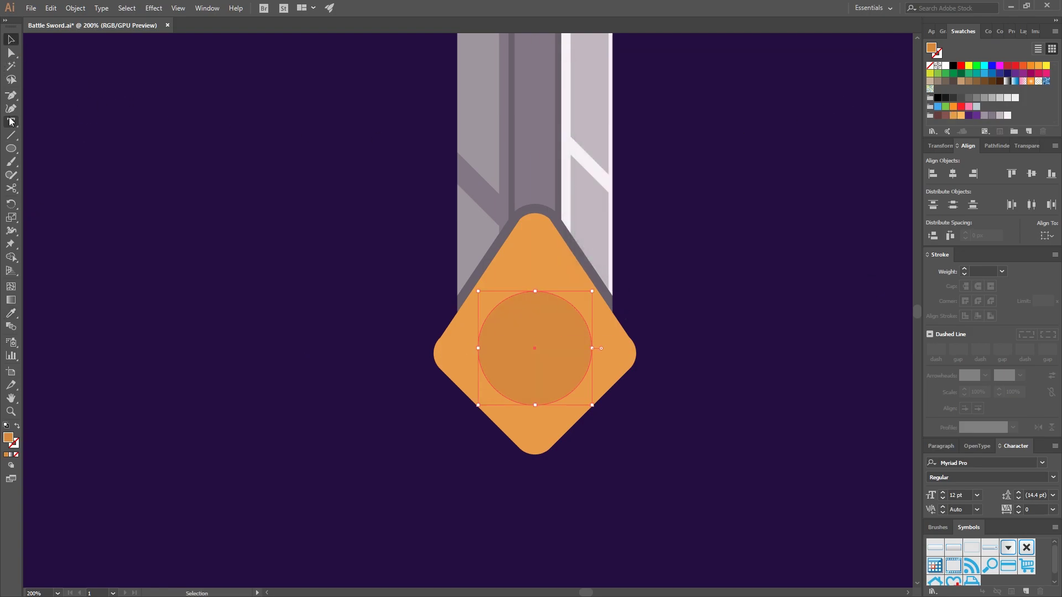
- Split the darker orange circle vertically at its centre using a rectangle over its right half and the Shape Builder tool
left_click_drag(11, 148, 56, 145)
left_click_drag(631, 222, 534, 485)
left_click(13, 40)
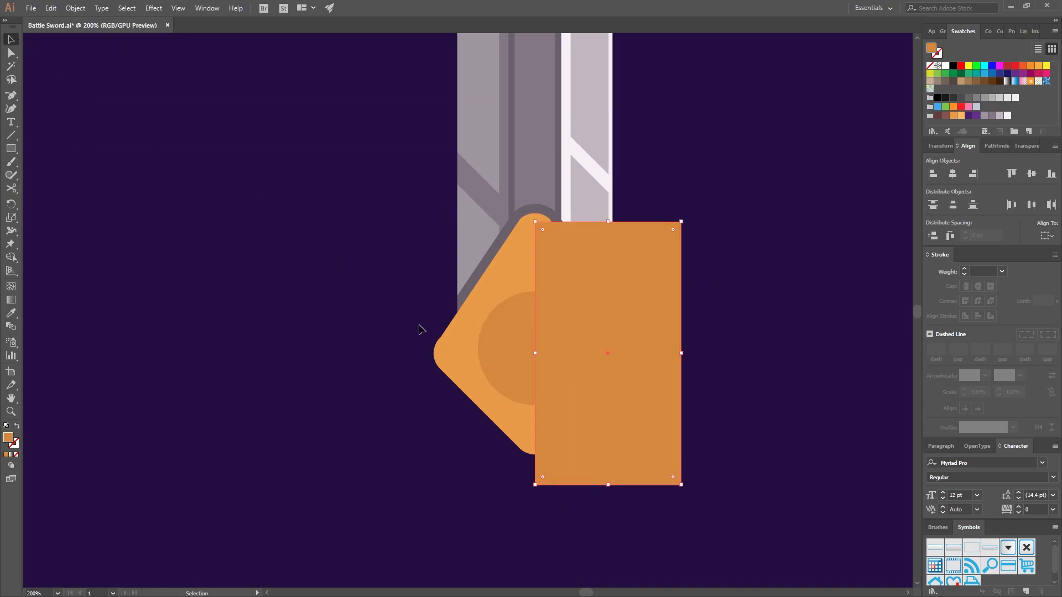
left_click(500, 345, "shift")
key("shift+m")
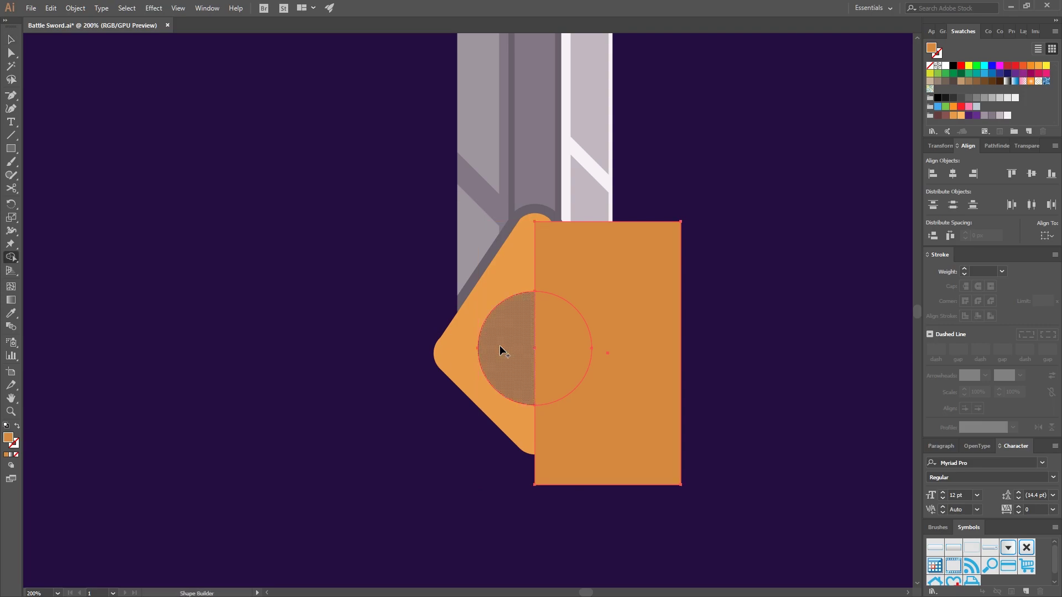
mouse_move(568, 349)
left_mouse_down()
mouse_move(594, 275)
mouse_move(592, 287)
left_mouse_up()
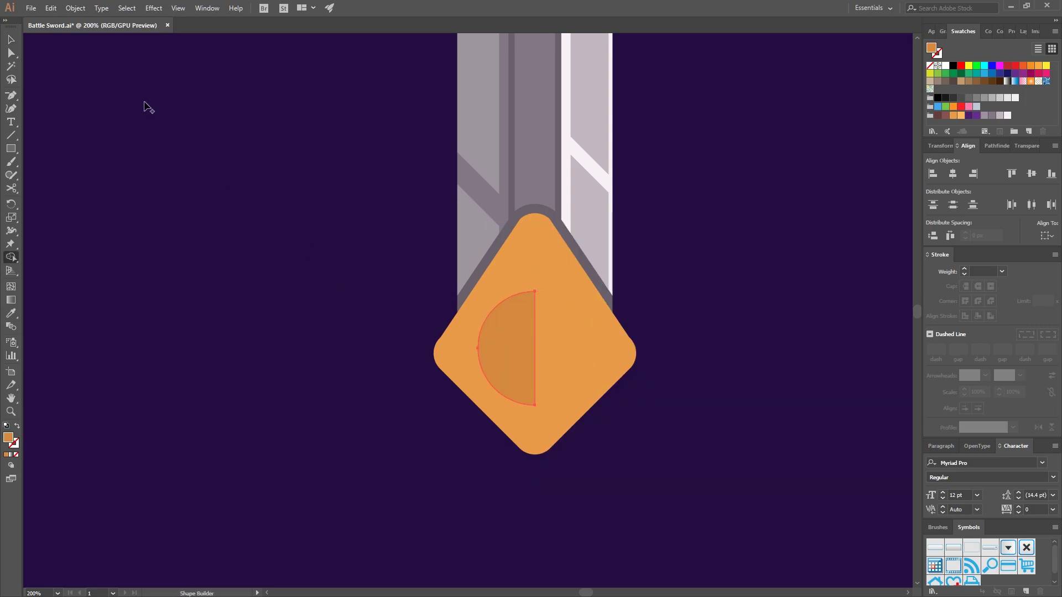
key("ctrl+z")
left_click(12, 40)
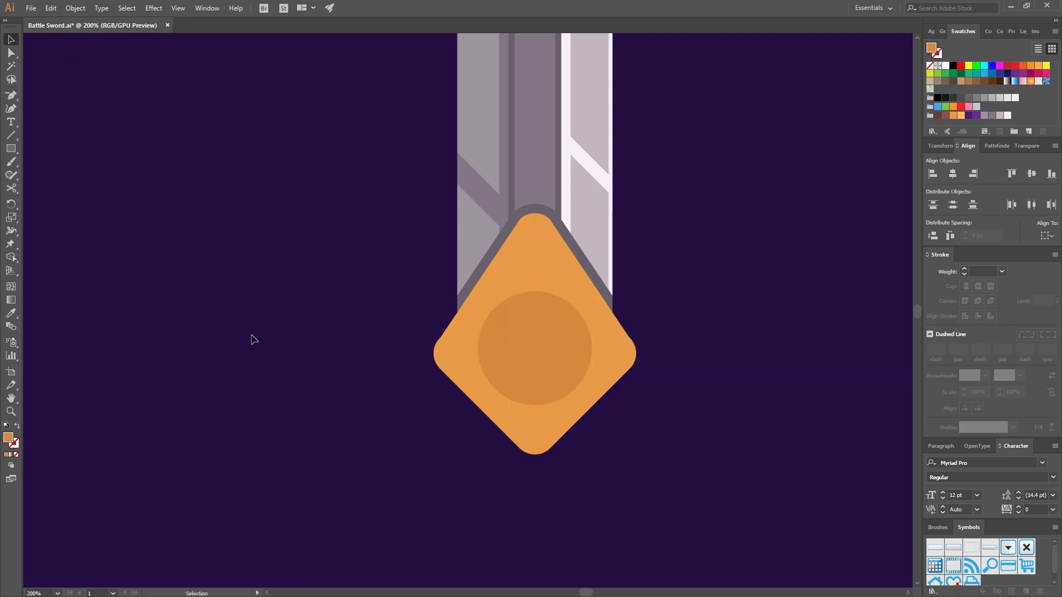
- Fill the right half of the split circle with the light orange sampled from the colour palette
left_click(557, 357)
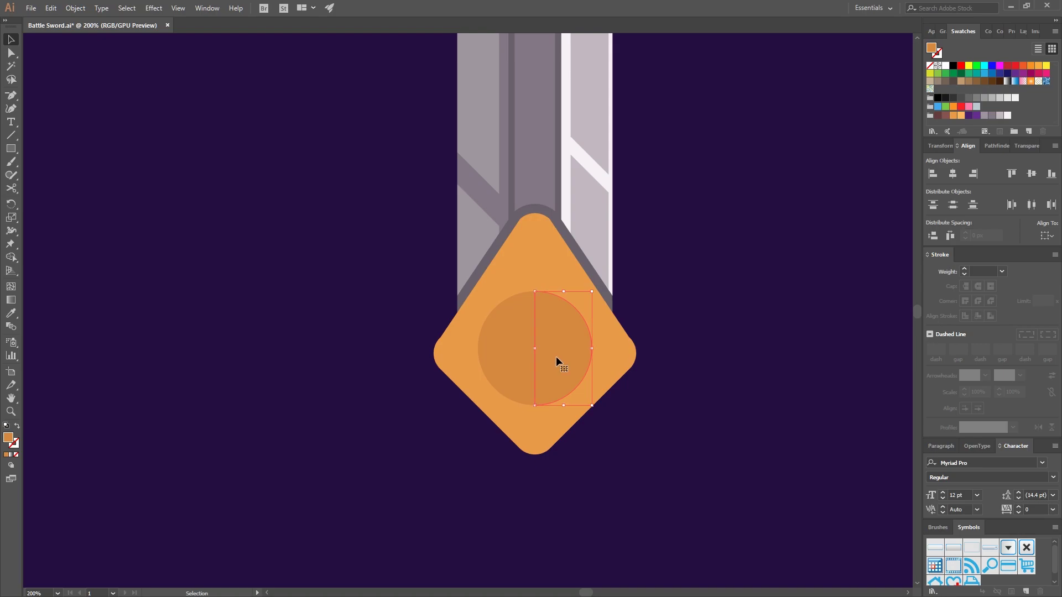
scroll(253, 339, "down", 1)
left_click_drag(253, 340, 669, 273)
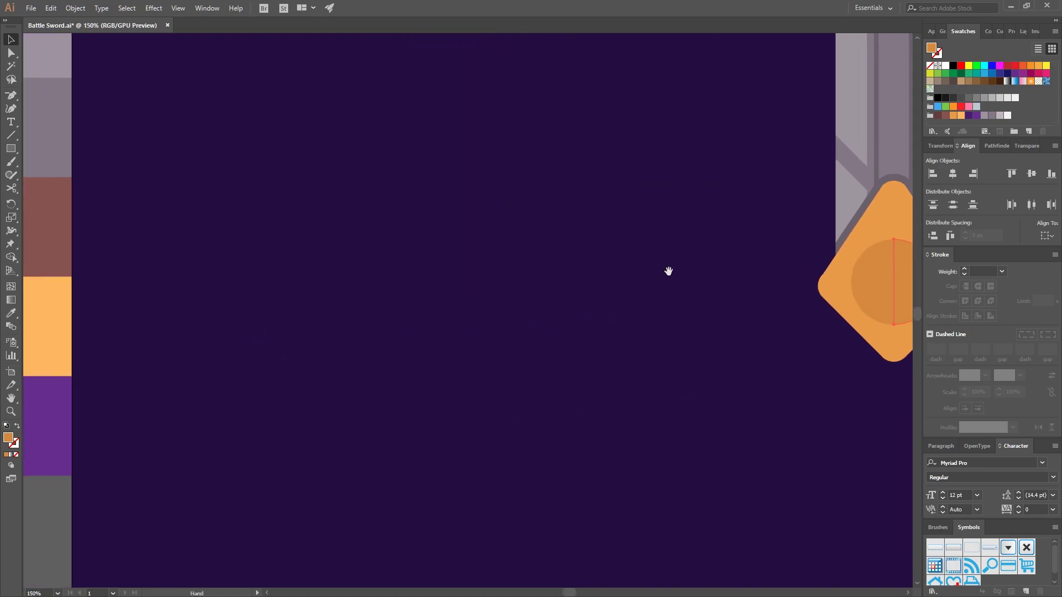
left_click_drag(283, 286, 370, 280)
key("i")
left_click(135, 339)
left_click_drag(719, 316, 263, 335)
left_click_drag(524, 339, 509, 366)
scroll(544, 327, "up", 1)
left_click(10, 40)
left_click(118, 163)
- Draw a slightly smaller circle over the two-tone split circle as the base of the orb
left_click(11, 148)
left_click_drag(17, 149, 59, 175)
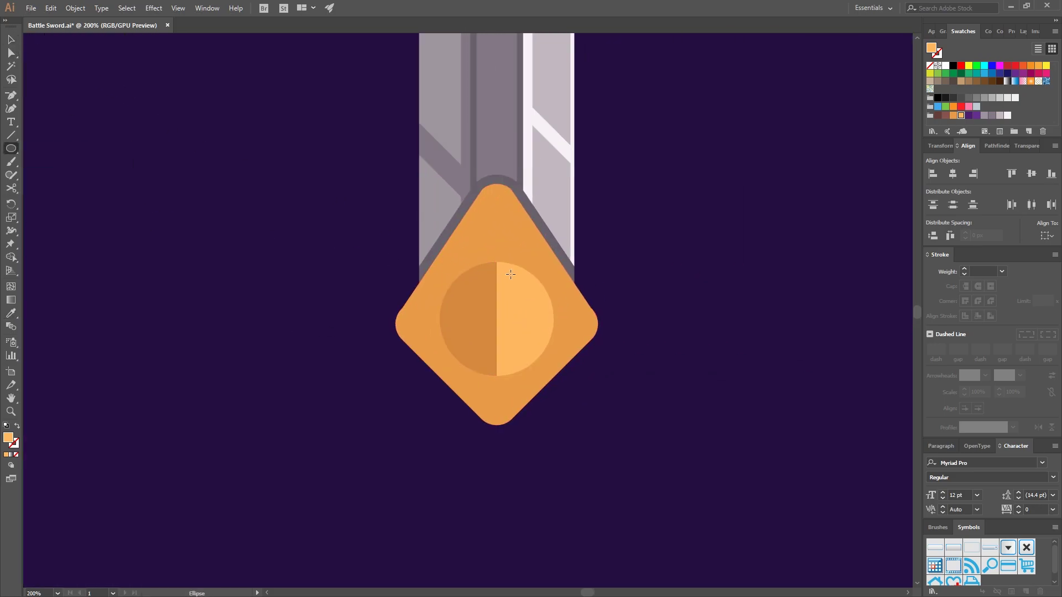
left_click_drag(439, 264, 543, 366)
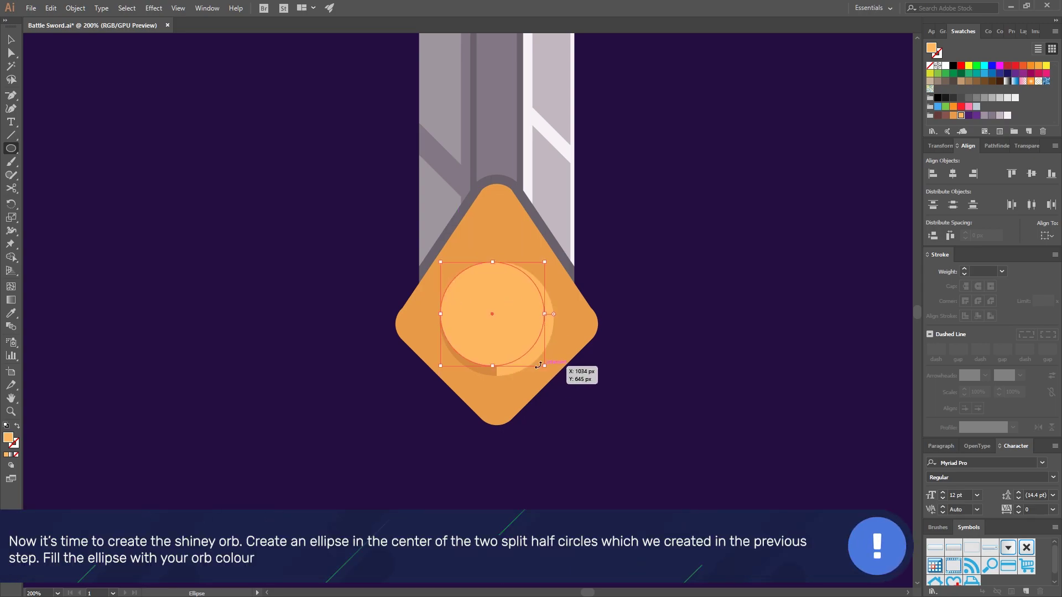
- Centre the new orb circle on the two-tone half circles beneath it
left_click(9, 39)
left_click(547, 338, "shift")
left_click(483, 377, "shift")
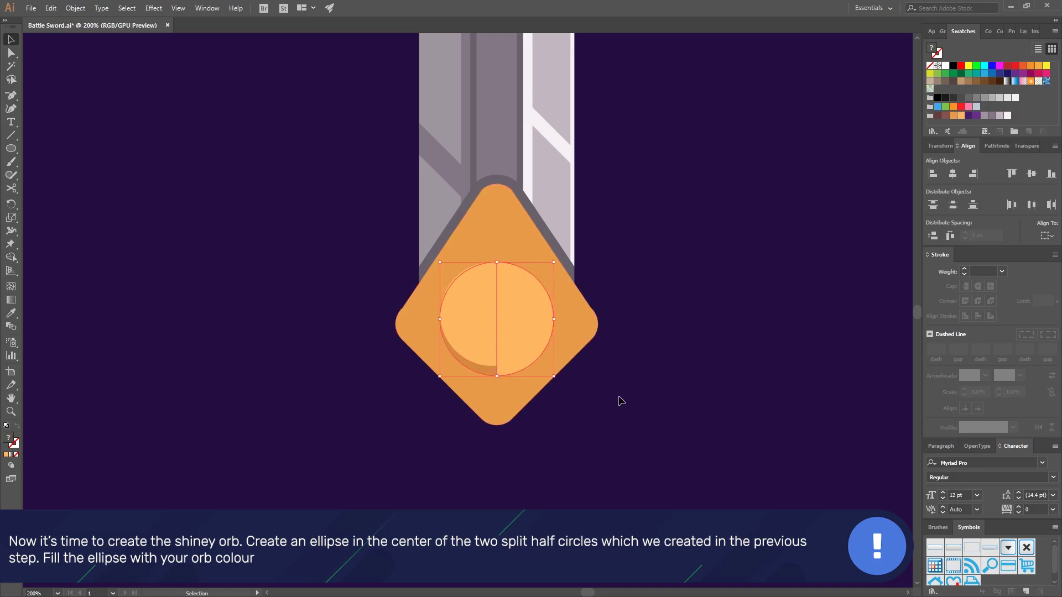
left_click(620, 401)
left_click(491, 376)
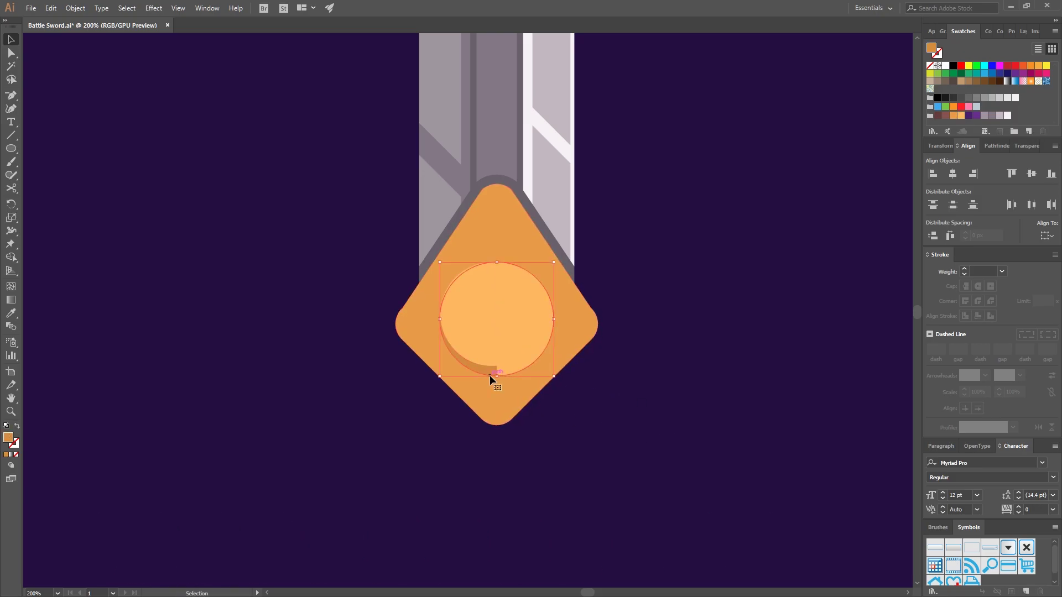
left_click(518, 373)
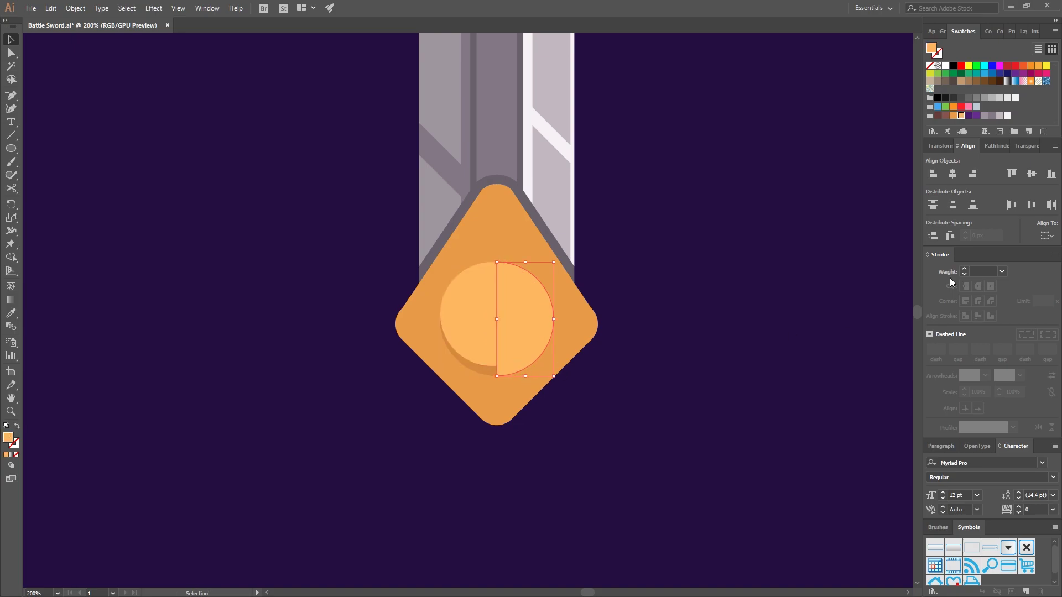
key("ctrl+t")
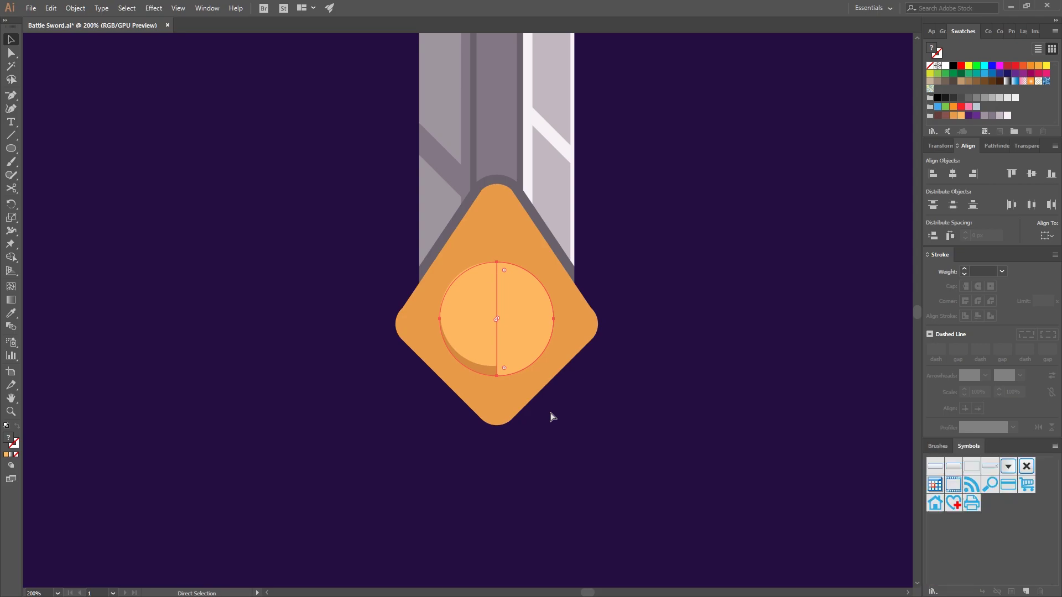
left_click(498, 371)
left_click(481, 322)
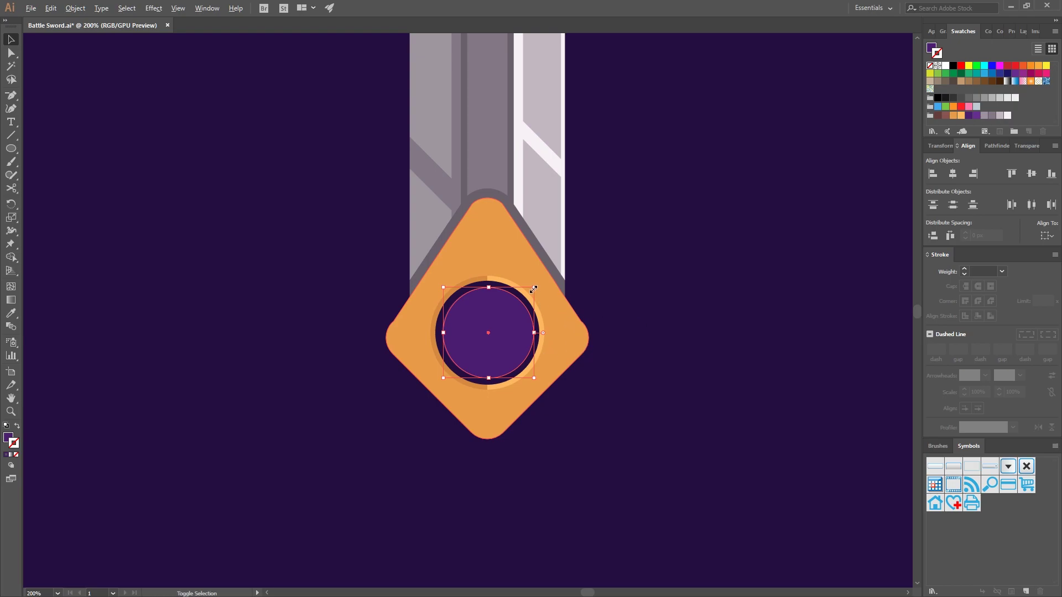
- Offset an enlarged copy of the purple orb circle to the right and trim its overhang with the Shape Builder tool
left_click_drag(534, 288, 540, 285)
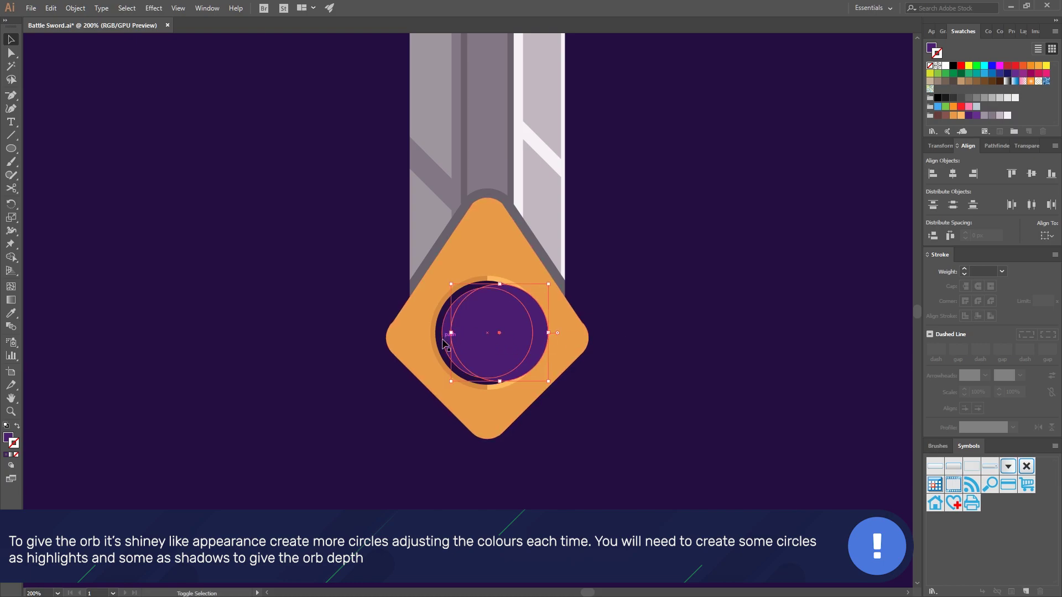
key("shift+m")
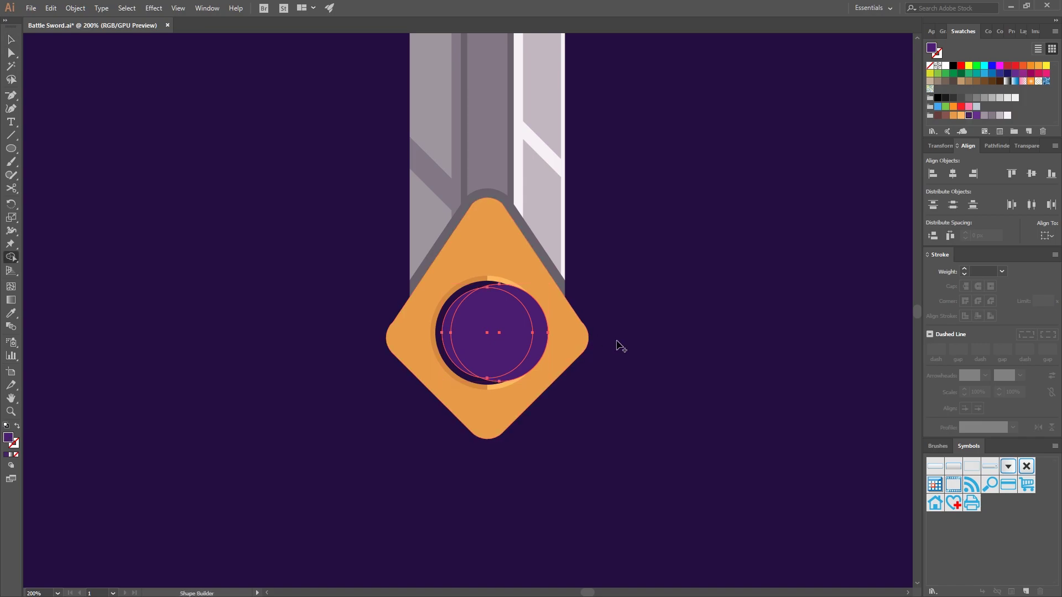
left_click(541, 335, "alt")
left_click(11, 40)
left_click(520, 340)
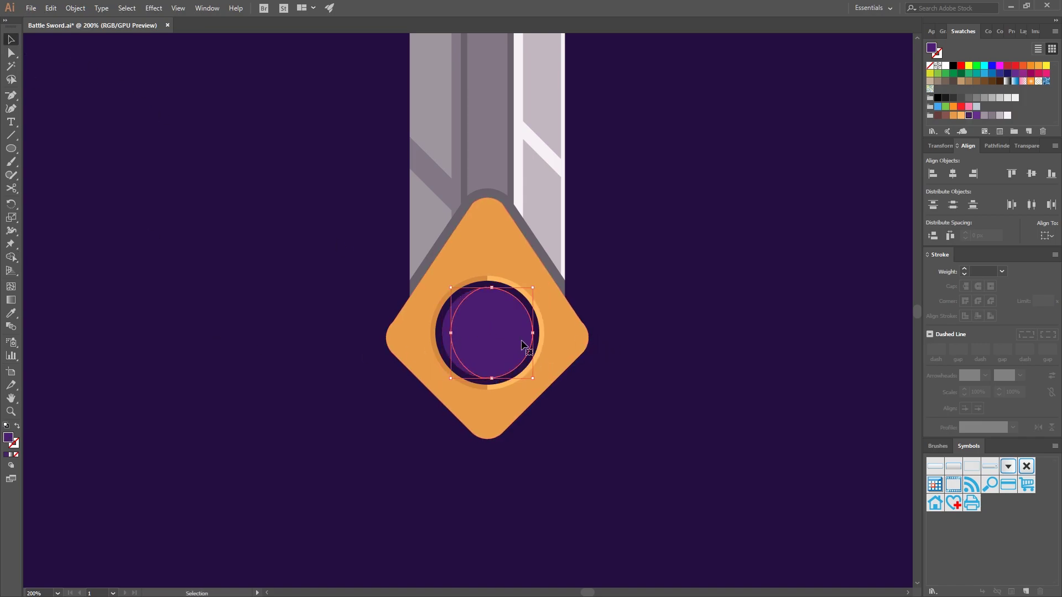
- Fill the purple orb shape showing along the left edge with the darker purple #3d1963
left_click(449, 340)
key("i")
left_click(327, 380)
double_click(8, 438)
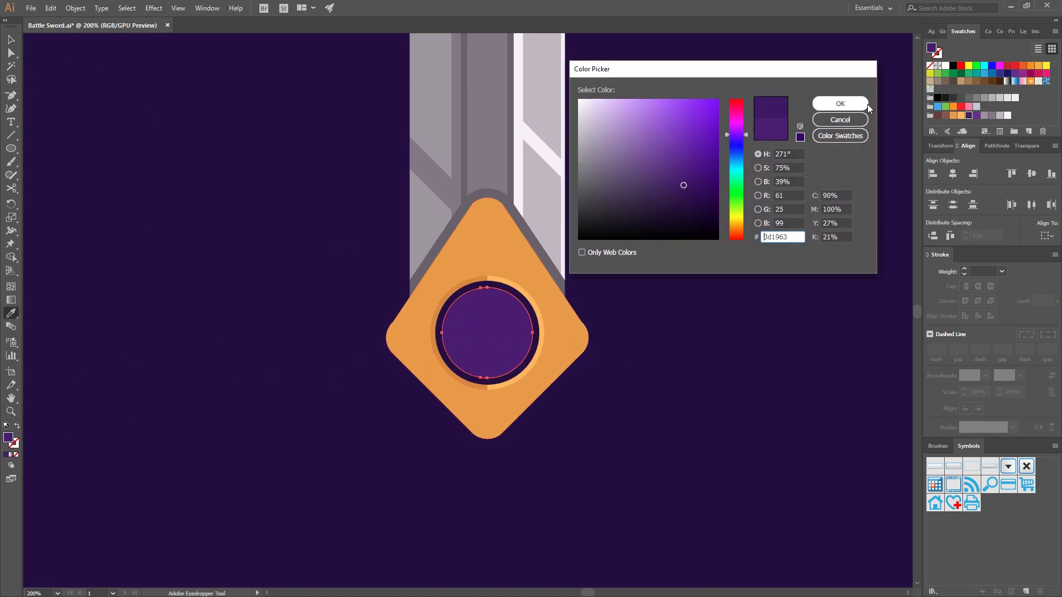
left_click(834, 104)
key("v")
- Duplicate the darker purple circle and offset the copy to the right over the orb
left_click(449, 330)
left_click_drag(449, 331, 481, 332)
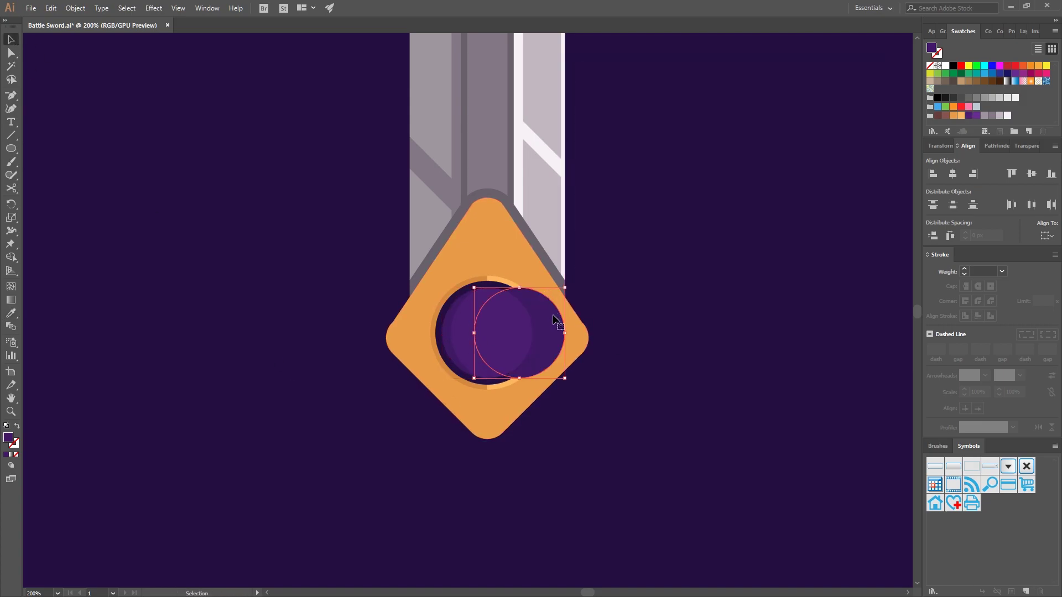
left_click_drag(554, 327, 522, 328)
left_click(674, 356)
- Trim the overhang of the offset orb shape with the Shape Builder tool and nudge the inner purple shape left
left_click(517, 333)
key("shift+Right")
left_click(451, 334, "shift")
key("shift+m")
left_click(536, 352, "alt")
key("v")
left_click(504, 328)
key("shift+Left")
left_click(660, 339)
- Draw a small circle in the orb's lower right and fill it with a lighter purple as a highlight
left_click(11, 150)
left_click_drag(495, 348, 508, 363)
key("i")
double_click(8, 438)
left_click(676, 175)
left_click(839, 104)
key("v")
double_click(8, 438)
key("Return")
- Duplicate the dark outer orb circle in place, scale the copy down inside the orb and turn its fill into a stroke
left_click(501, 285)
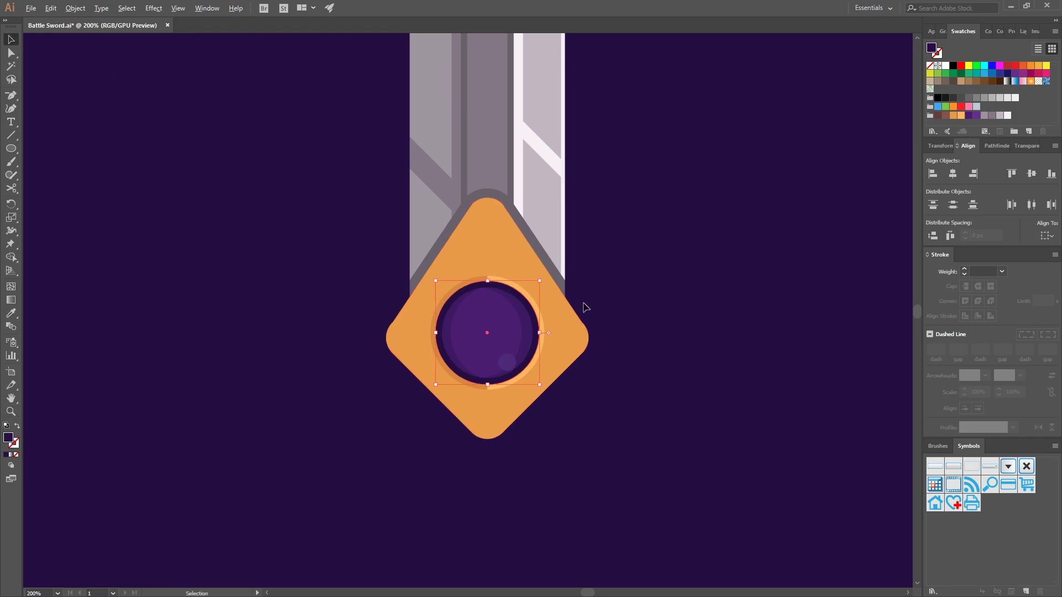
key("ctrl+c")
key("ctrl+f")
left_click_drag(539, 281, 526, 294)
left_click(17, 426)
double_click(14, 444)
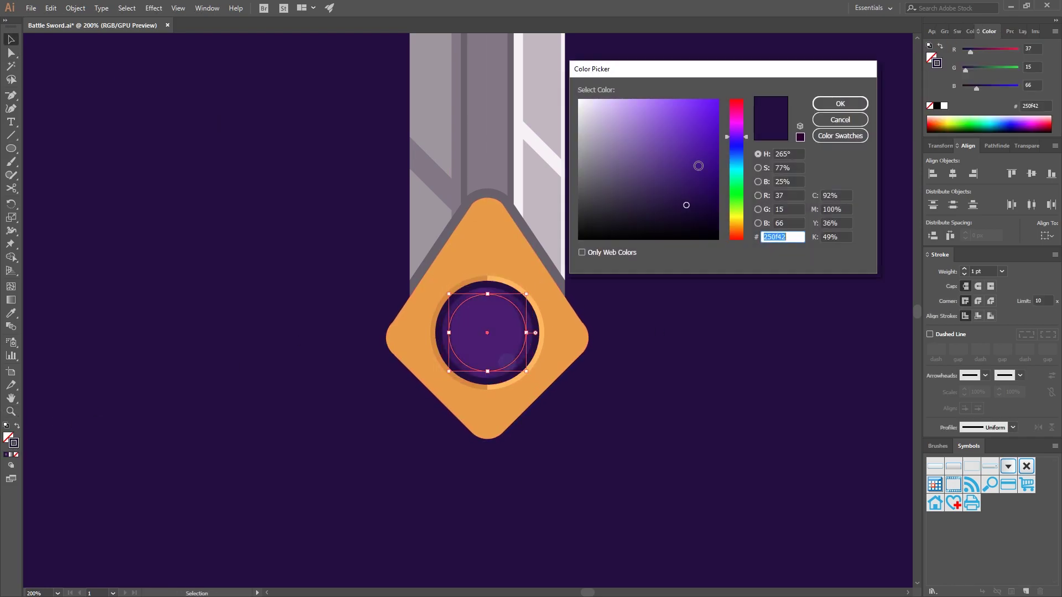
left_click(839, 104)
- Cut the stroked circle at its top and left points with the Scissors tool and delete all but the upper-left arc
scroll(516, 318, "up", 2)
key("c")
left_click(459, 271)
left_click(382, 348)
key("v")
key("ctrl+shift+a")
left_click(496, 283)
key("Delete")
- Thicken the arc's stroke, give it round caps and round joins, and colour it with the lighter purple swatch
left_click(419, 282)
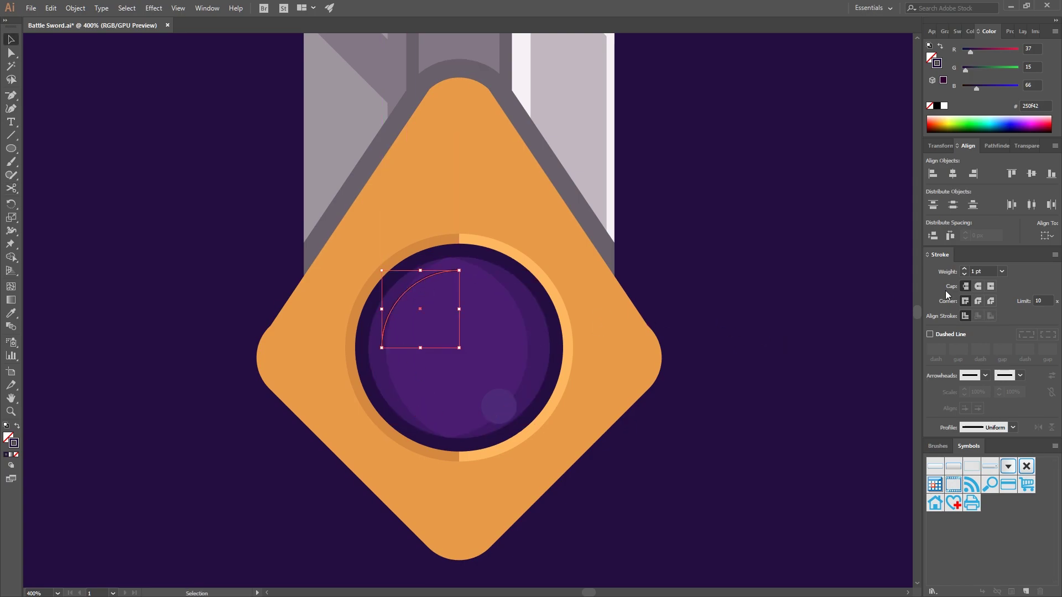
scroll(971, 275, "up", 9)
left_click(978, 287)
left_click(978, 302)
scroll(971, 277, "down", 4)
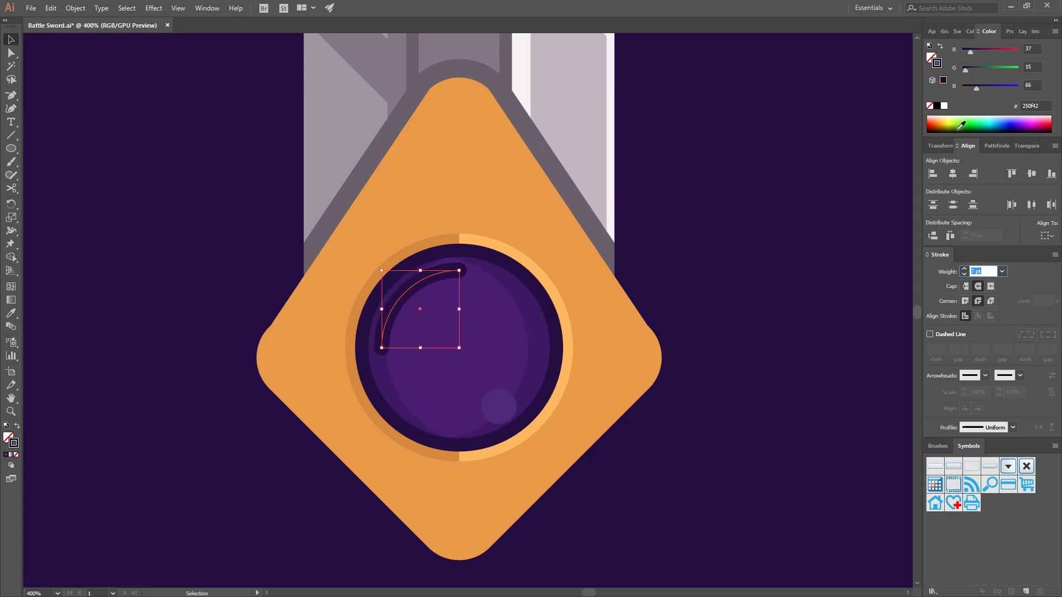
left_click(957, 31)
left_click(977, 116)
left_click(811, 274)
left_click(433, 277)
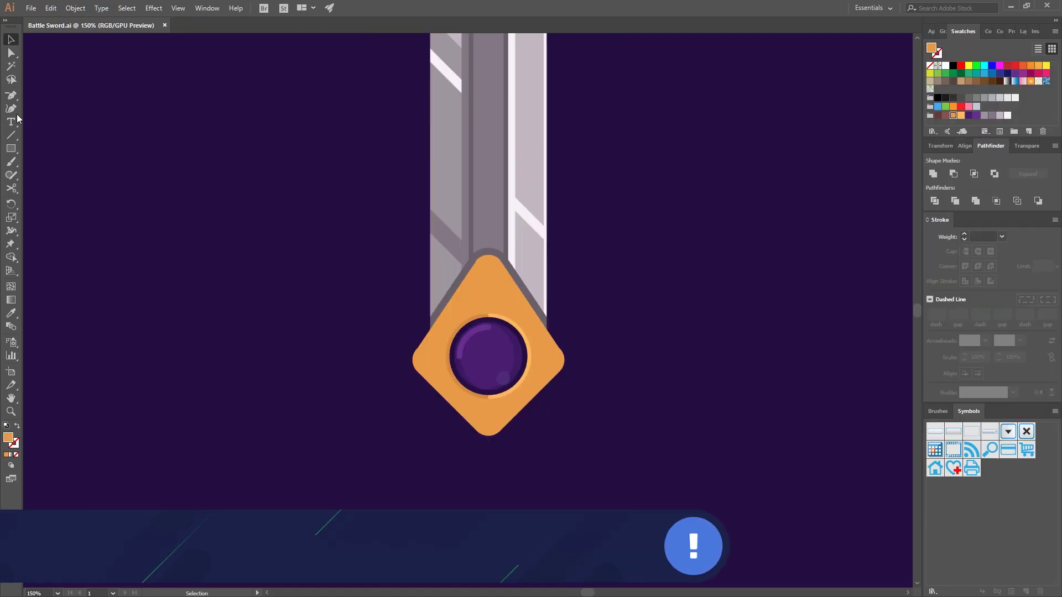
- Split the orange kite into left and right halves using a rectangle over its left side and the Shape Builder tool
left_click_drag(216, 148, 489, 492)
left_click(502, 303, "shift")
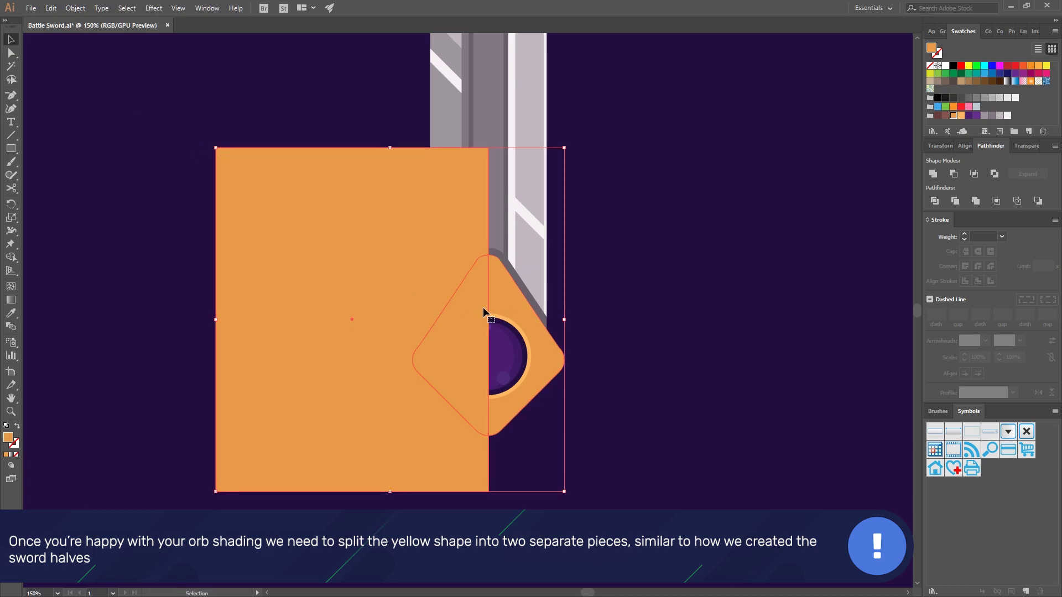
key("shift+m")
left_click(387, 264, "alt")
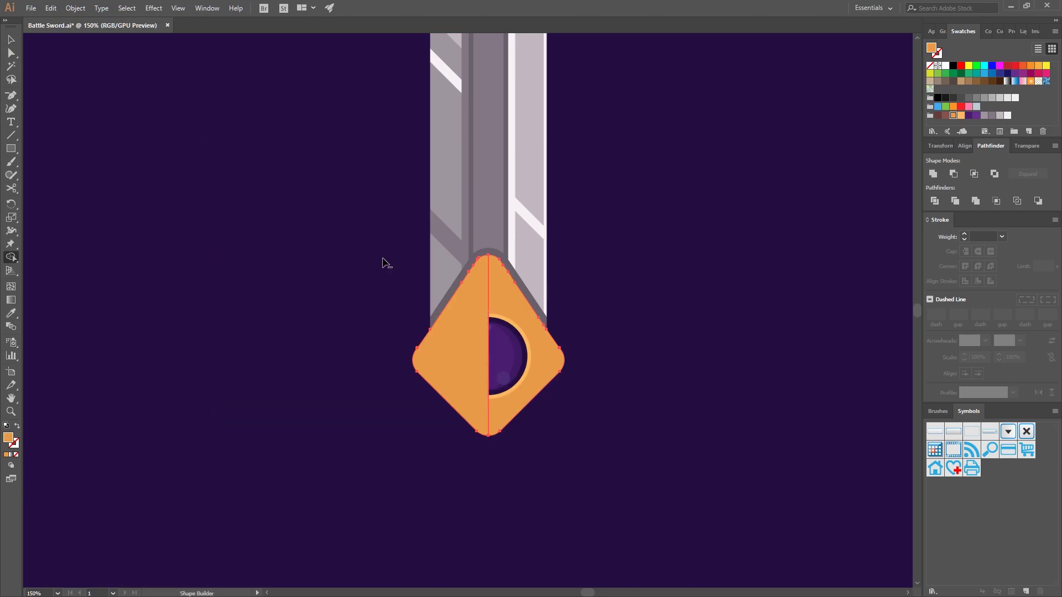
left_click(12, 39)
left_click(120, 169)
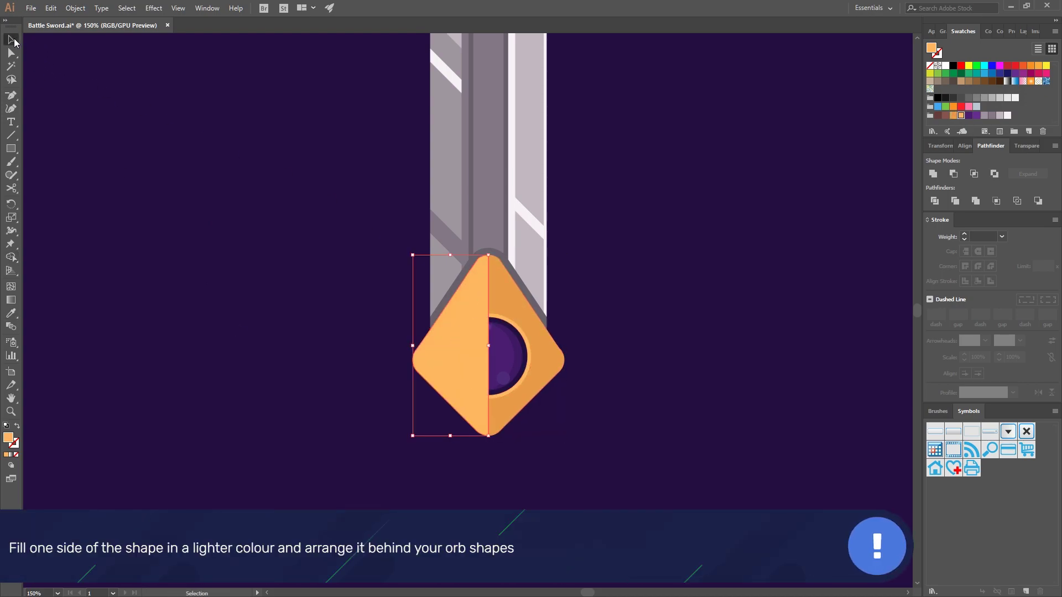
- Send the lighter left half of the orange kite backward until it sits behind the orb shapes, and save the document
key("ctrl+[")
key("ctrl+[")
key("ctrl+[")
key("ctrl+[")
key("ctrl+[")
key("ctrl+[")
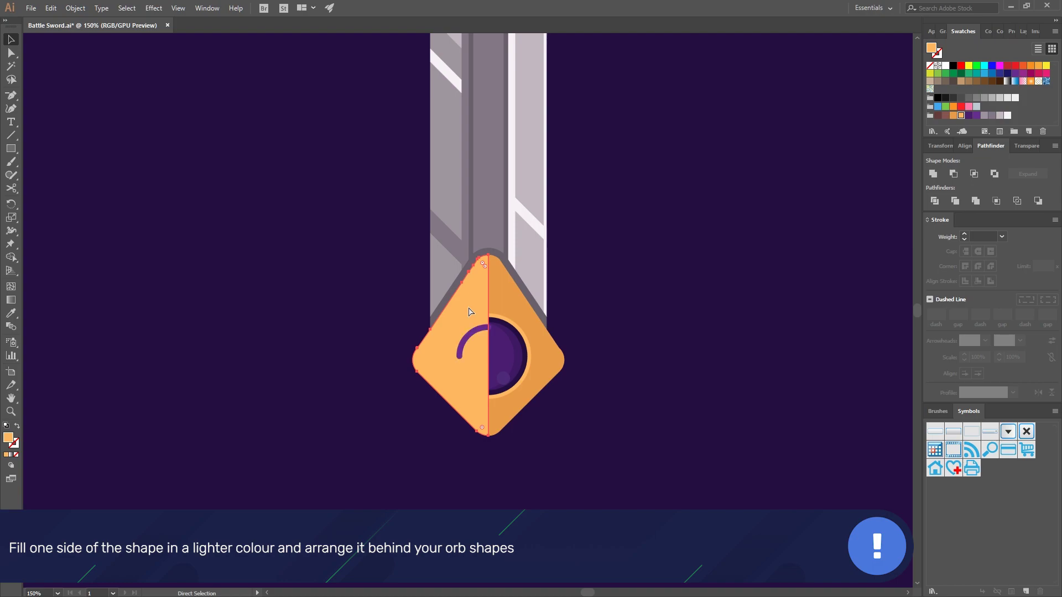
left_click(503, 311)
left_click(694, 382)
scroll(696, 381, "down", 1)
left_click_drag(695, 350, 734, 335)
key("ctrl+s")
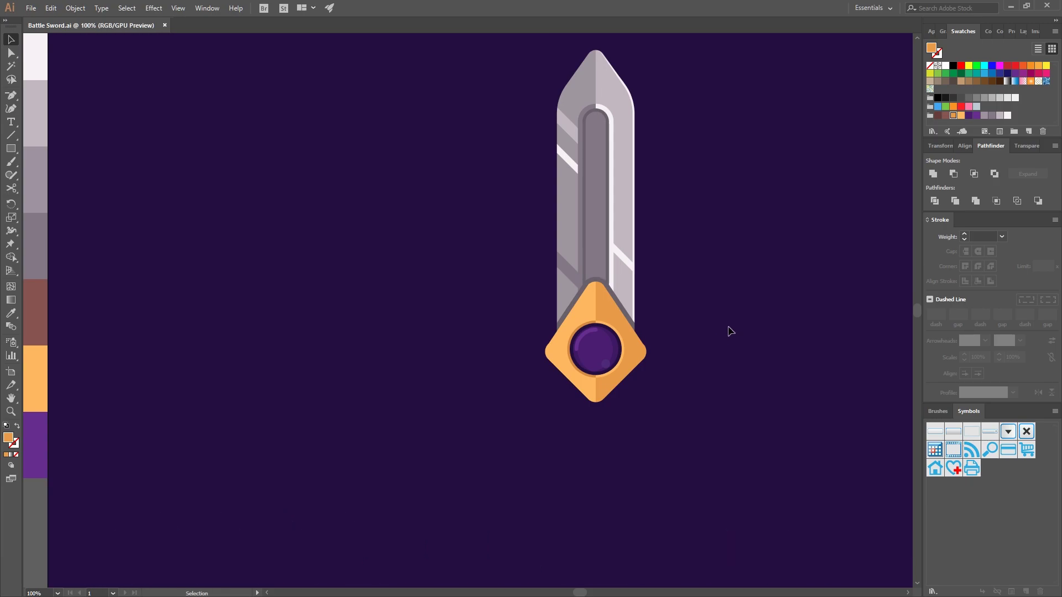
- Select both kite halves with the orb shapes and place a copy of them to the left of the sword
left_click_drag(719, 390, 824, 315)
left_click_drag(442, 272, 359, 309)
left_click(593, 355)
left_click(576, 350, "shift")
left_click(573, 310, "shift")
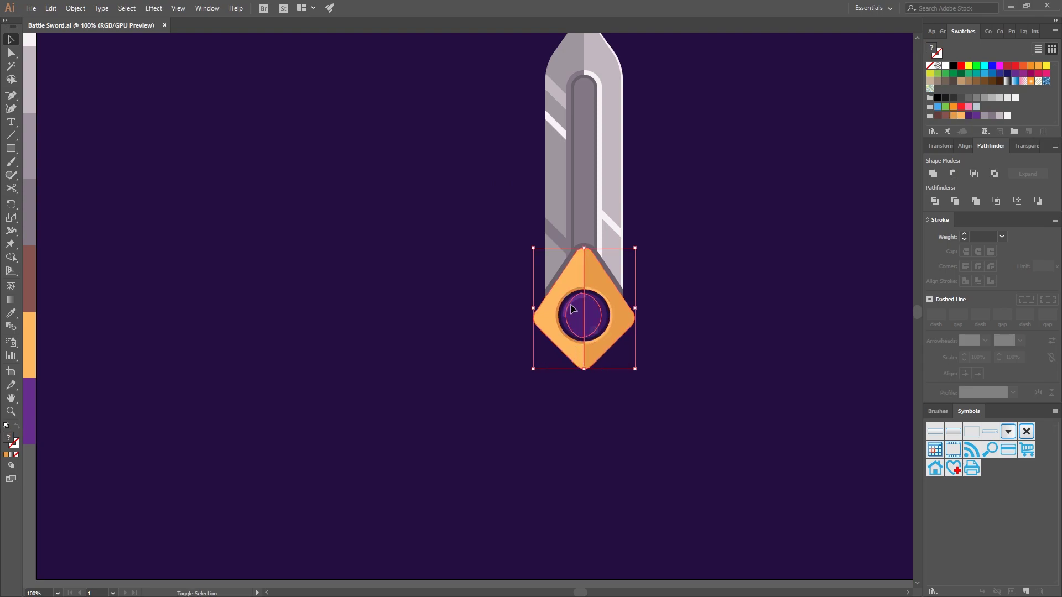
scroll(573, 303, "up", 2)
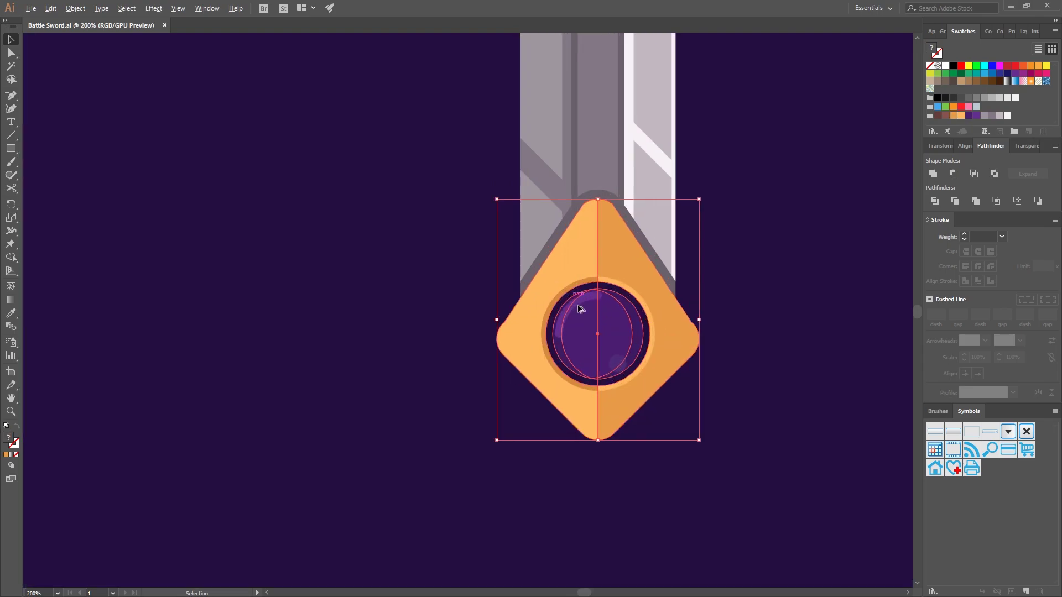
left_click_drag(620, 327, 232, 328)
key("ctrl+shift+a")
left_click(282, 283)
left_click(382, 280)
scroll(382, 280, "down", 3)
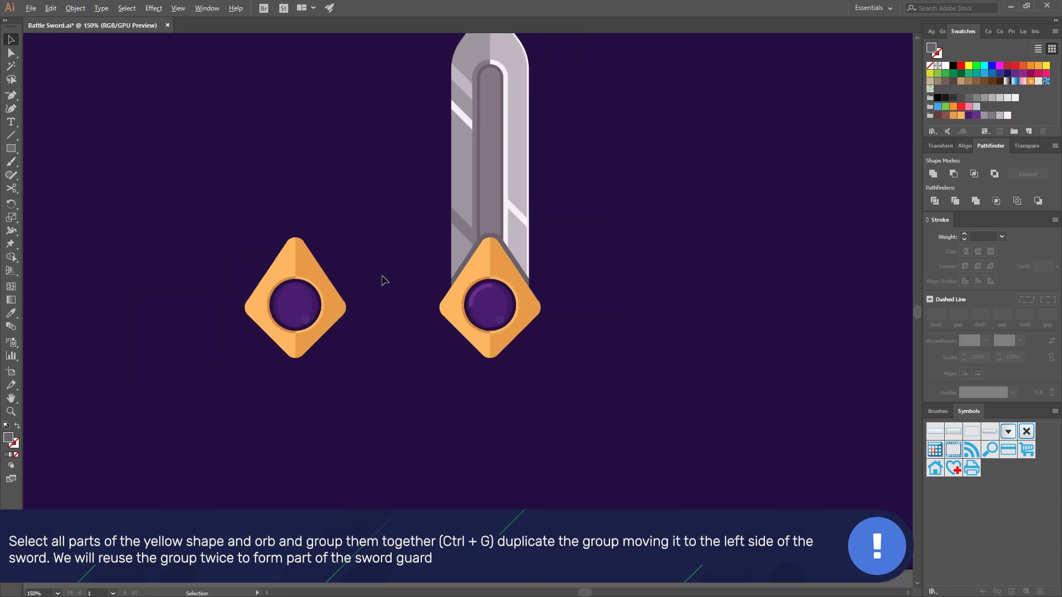
- Scale the copied kite and orb down to about two-thirds size and place one small copy at equal distance on each side of the central kite
scroll(405, 317, "up", 1)
left_click_drag(413, 395, 336, 348)
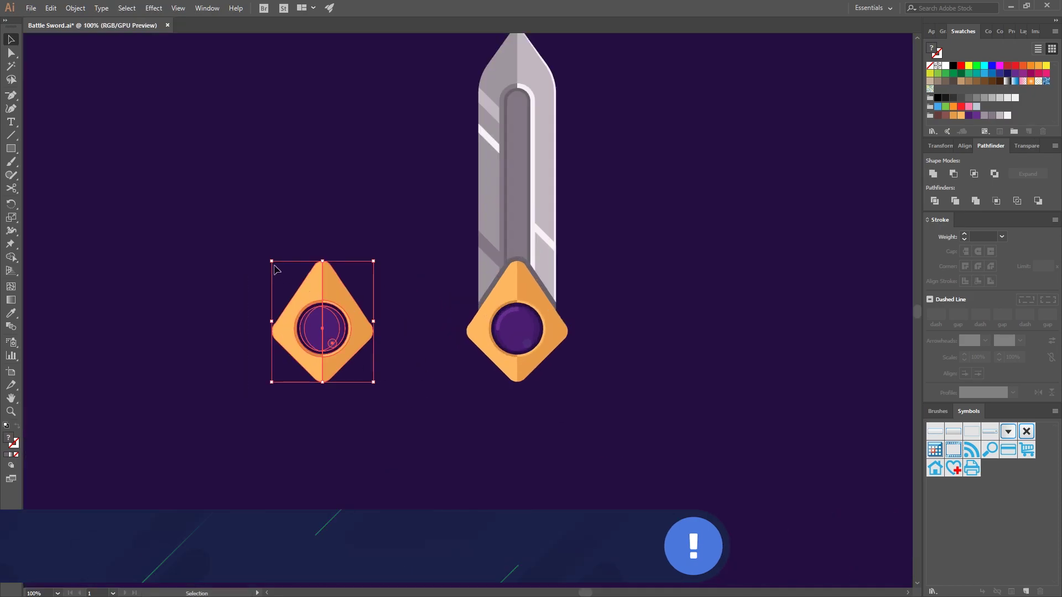
left_click_drag(272, 261, 290, 283)
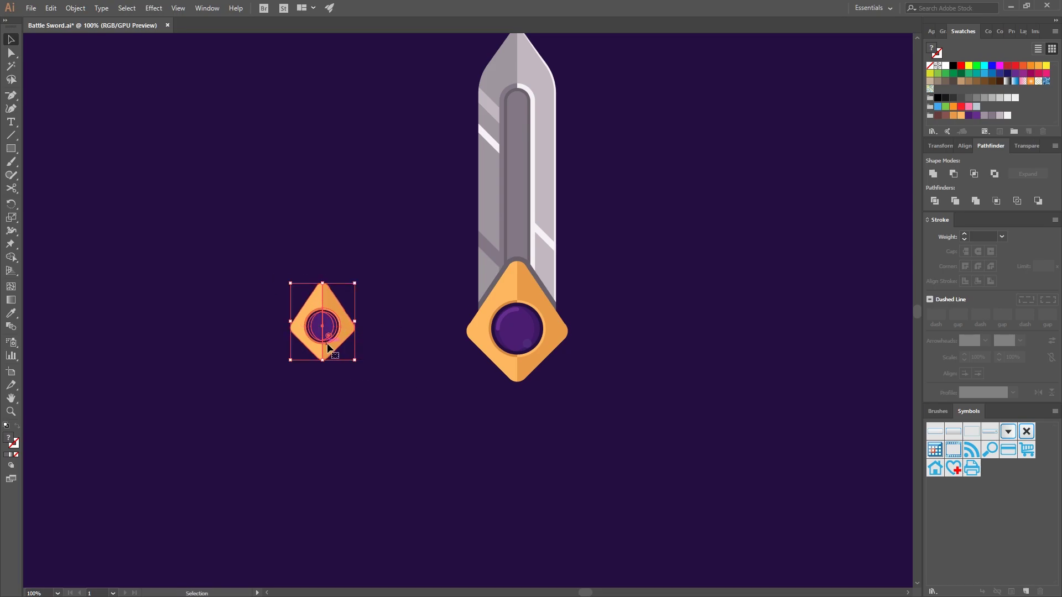
left_click_drag(341, 338, 629, 347)
key("Left")
key("Left")
key("Left")
key("Left")
key("Left")
key("Left")
key("Left")
key("Left")
key("Left")
key("Left")
key("Left")
key("Left")
key("Left")
key("Left")
key("Left")
key("Left")
key("Left")
key("Left")
key("Left")
key("Left")
key("shift+Right")
key("shift+Right")
left_click(621, 456)
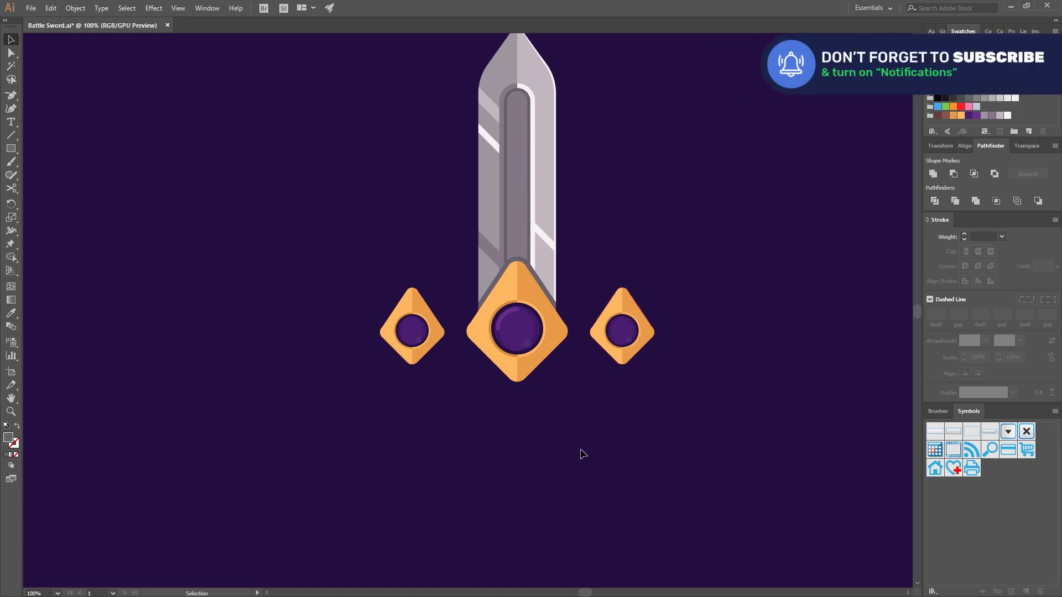
- Draw a rectangle spanning from the left small orb's centre to the right one's, filled with the darker orange of the central kite's right half
left_click(10, 148)
scroll(644, 408, "up", 2)
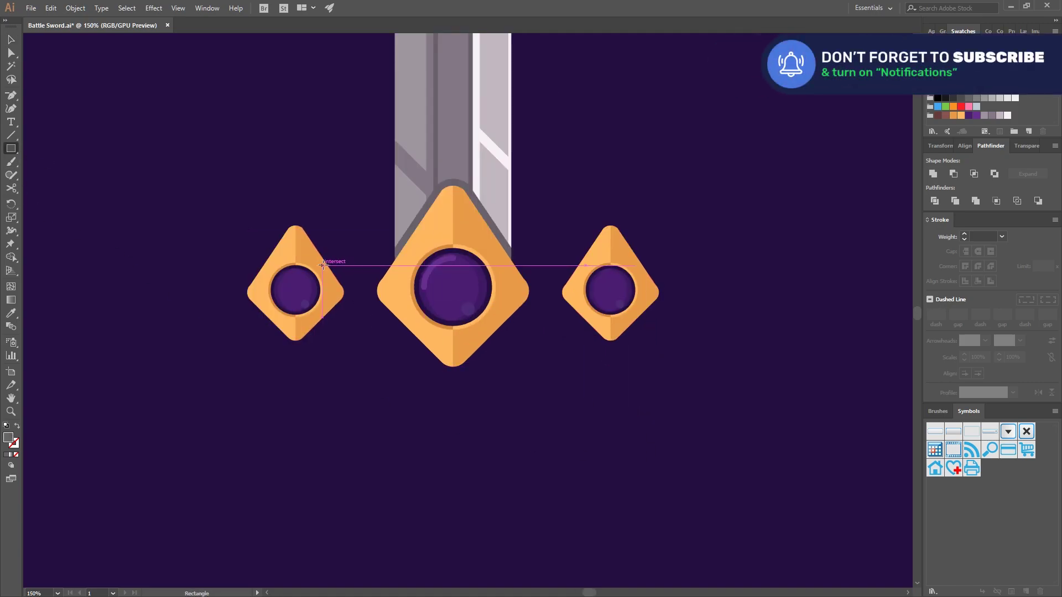
left_click_drag(295, 261, 611, 315)
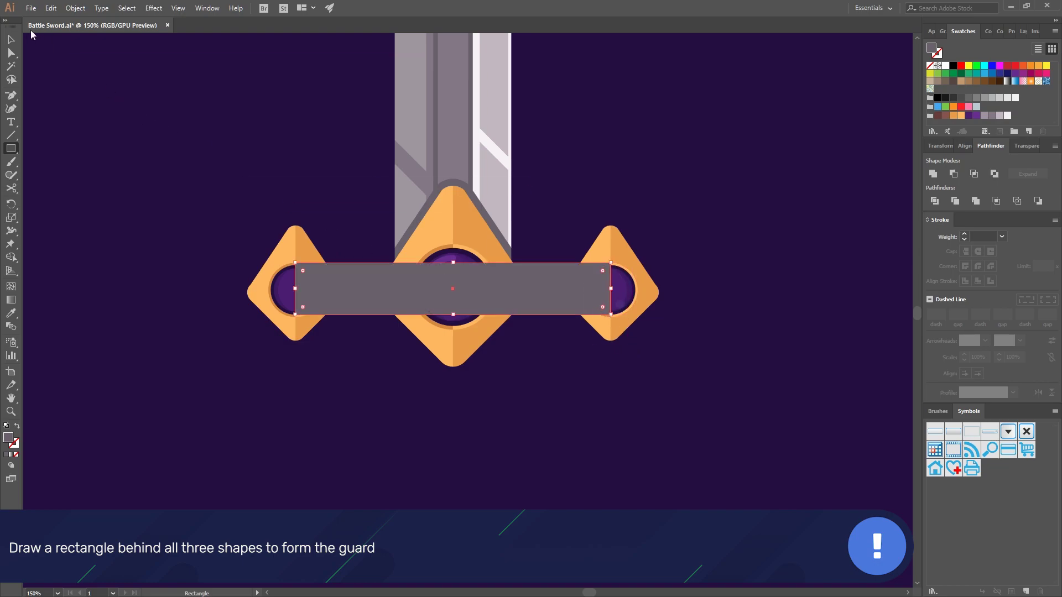
key("i")
left_click(475, 217)
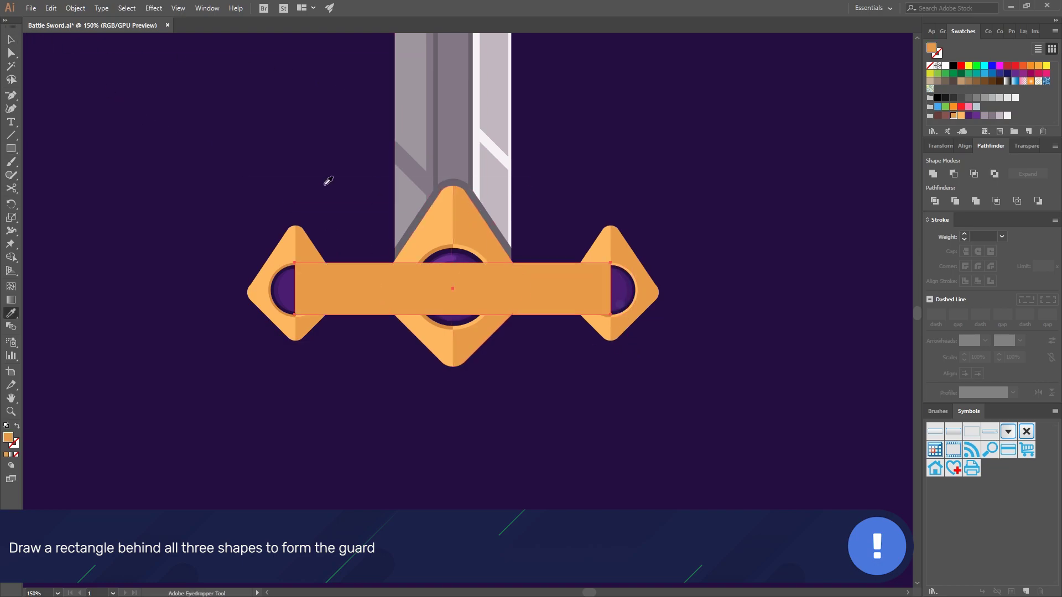
- Send the orange guard rectangle behind all three kites and their orbs
key("v")
right_click(349, 285)
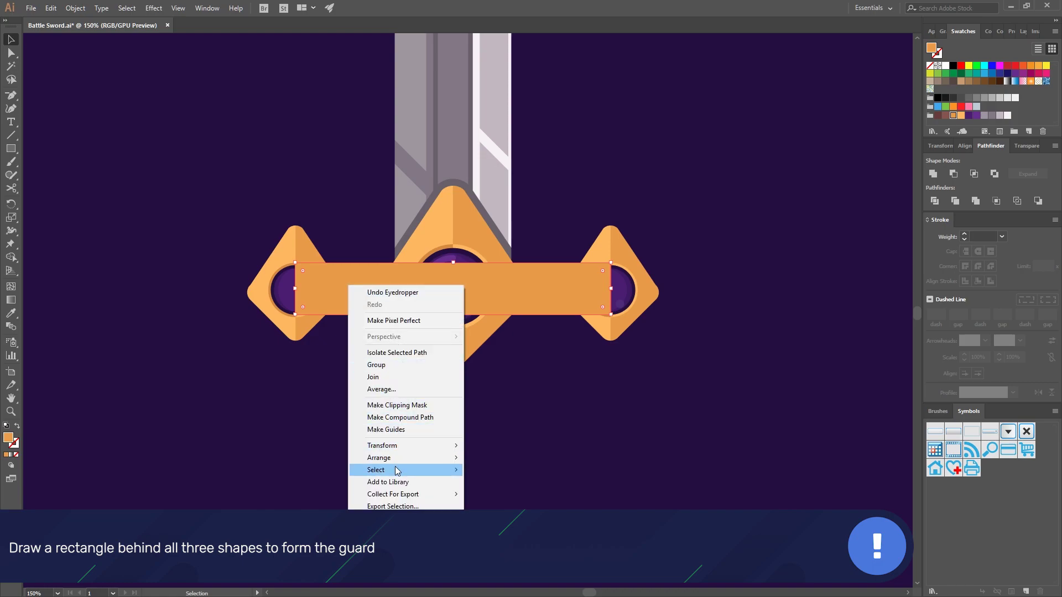
mouse_move(400, 461)
left_click(511, 494)
left_click(548, 359)
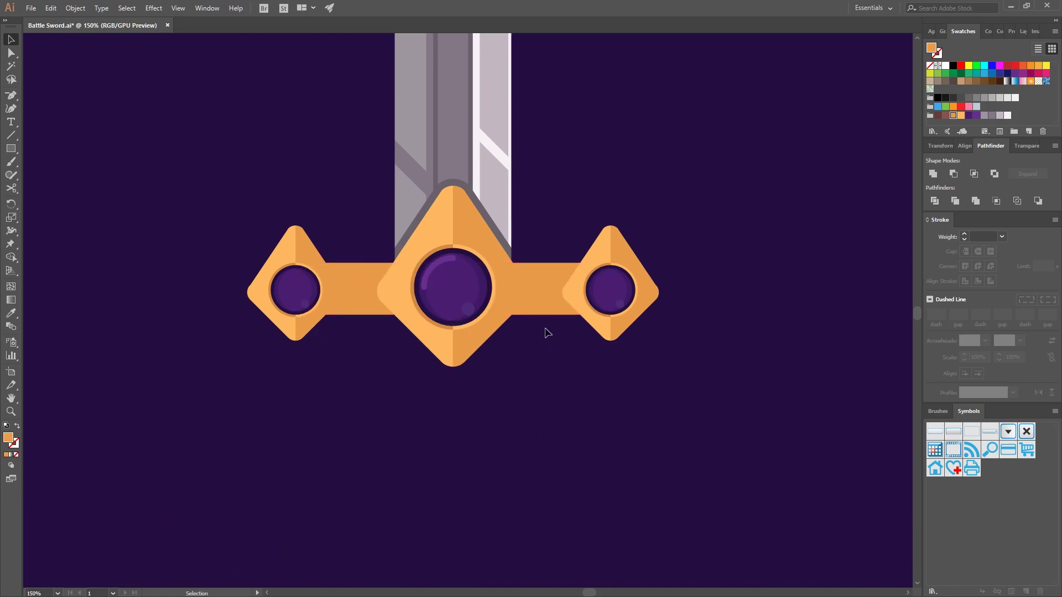
- Add a bottom-centre anchor point to the guard rectangle, pull it down to the central kite's lower tip and round that corner into a curve
left_click(353, 297)
left_click(363, 294)
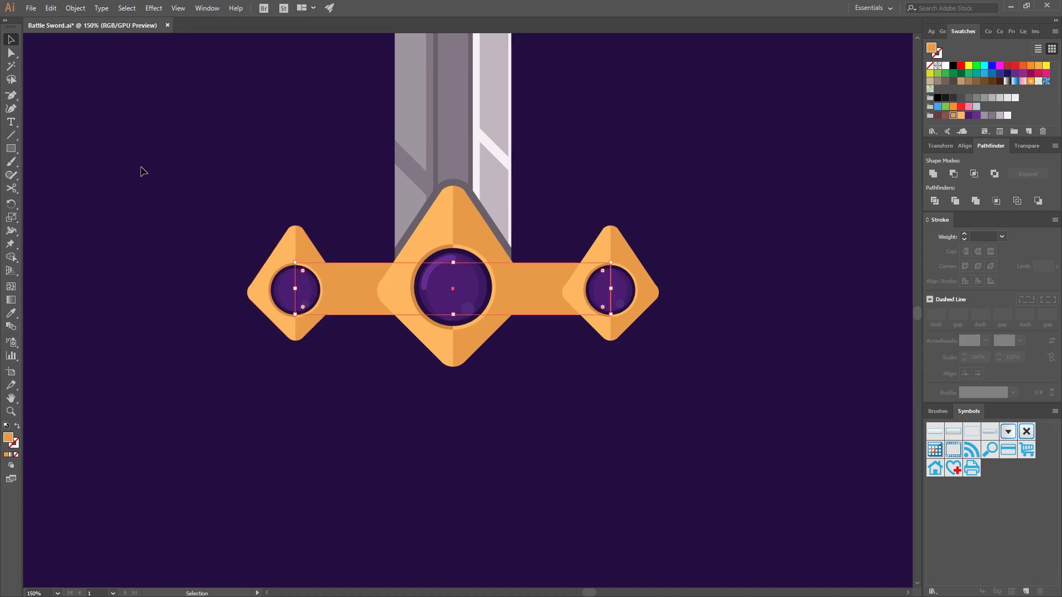
left_click_drag(17, 100, 44, 95)
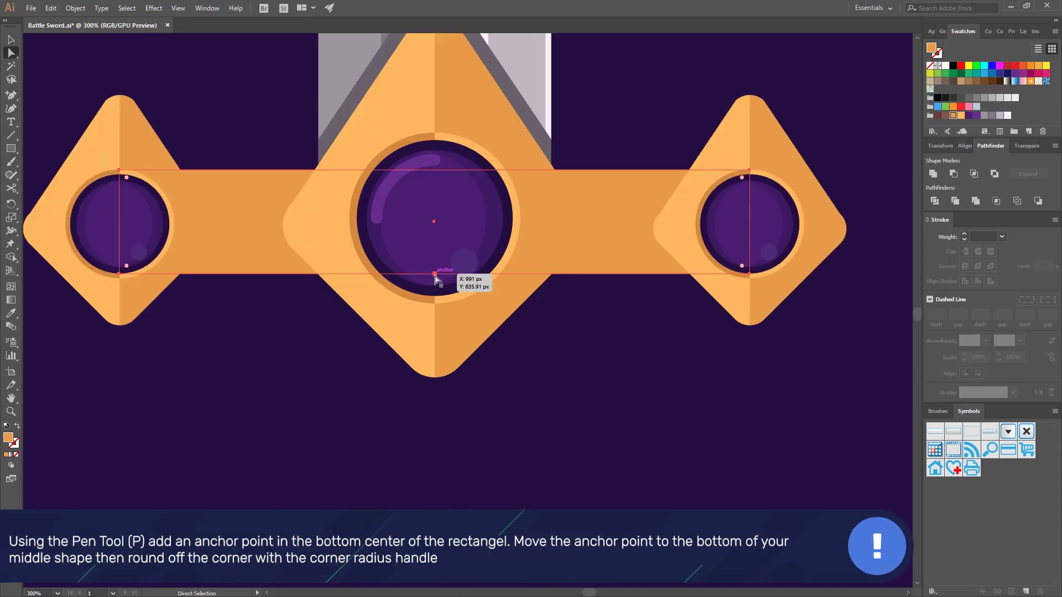
left_click_drag(435, 274, 435, 379)
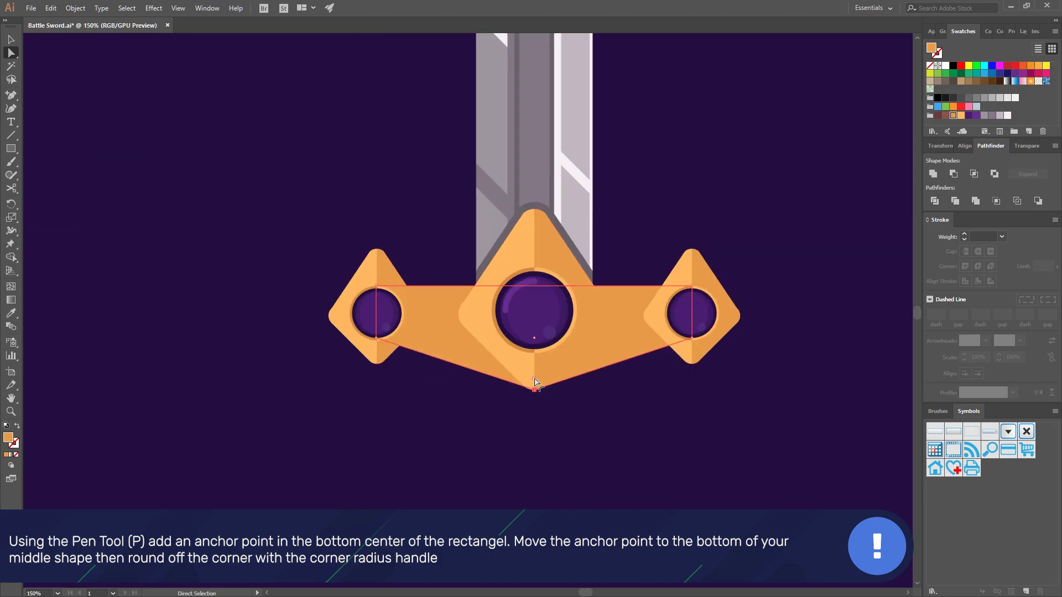
left_click_drag(535, 381, 634, 47)
key("v")
left_click(681, 434)
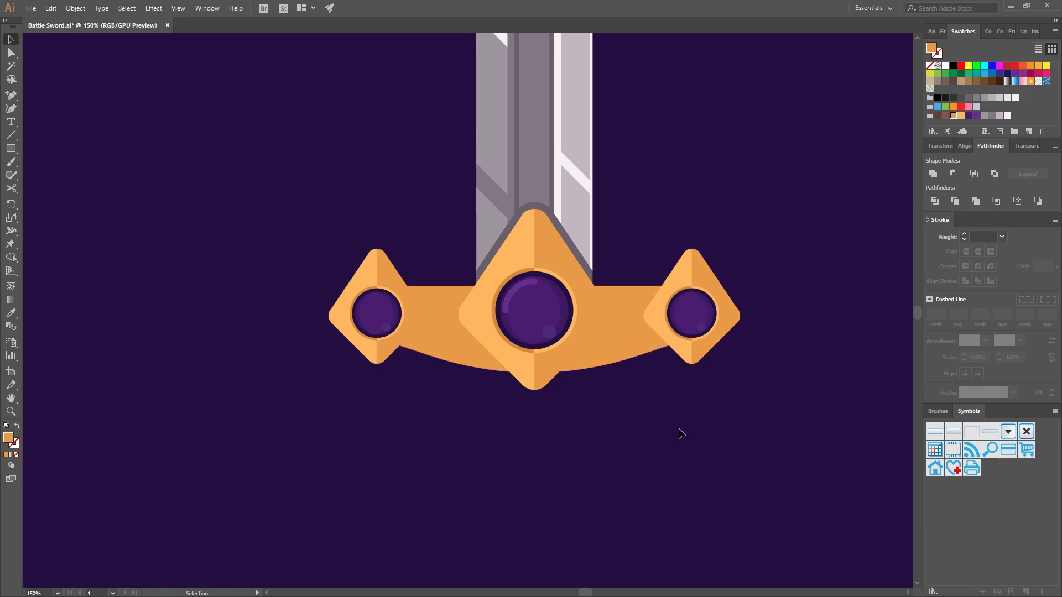
- Duplicate the two halves of the central kite in place and bring the copies in front of the orb and its highlight arc
key("ctrl+plus")
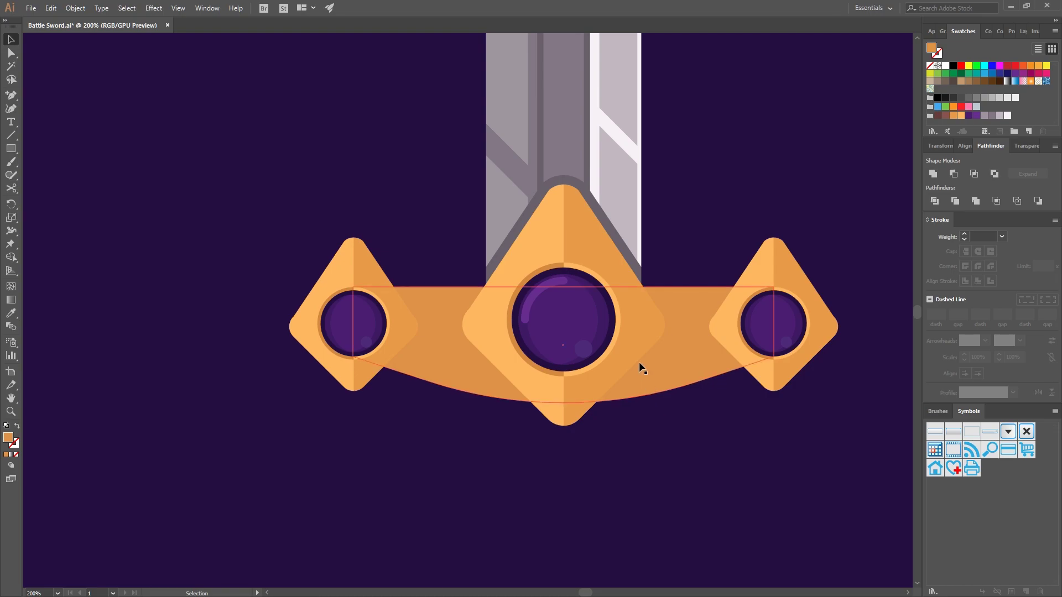
left_click(558, 401)
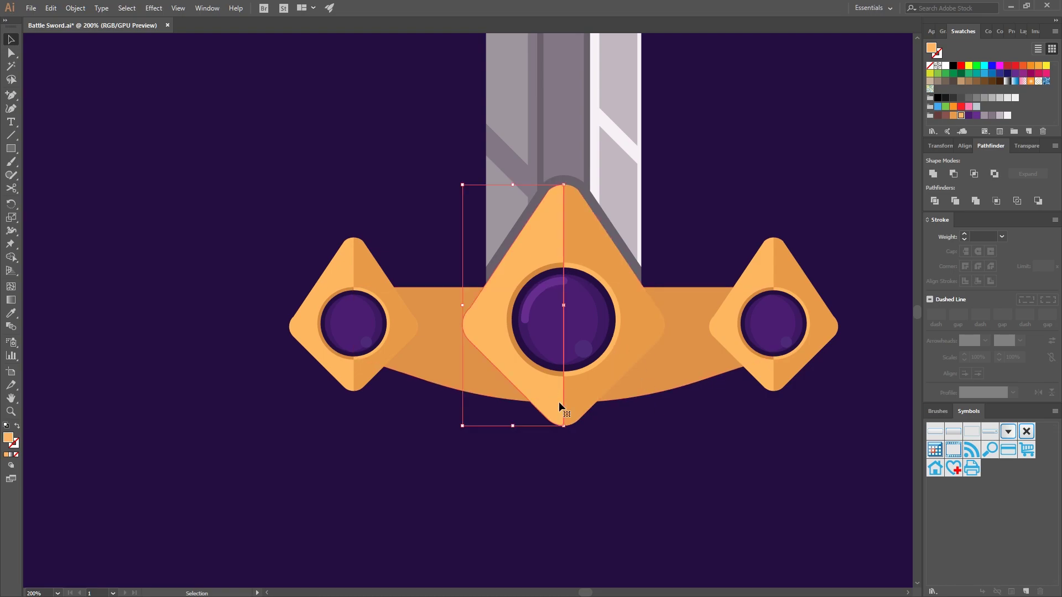
left_click(593, 396, "shift")
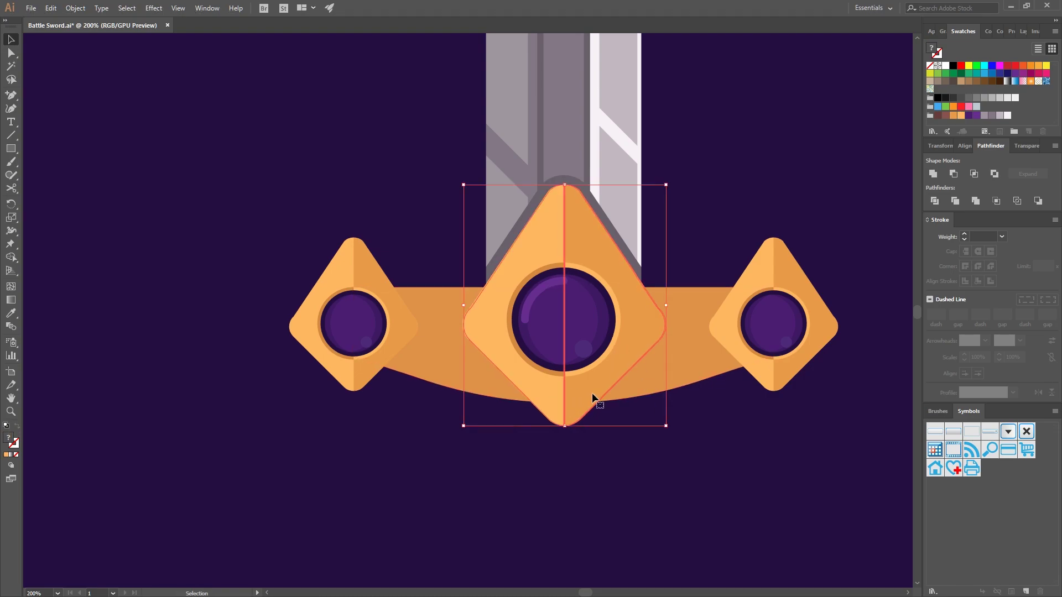
key("ctrl+bracketright")
key("ctrl+bracketright")
key("ctrl+bracketright")
key("ctrl+bracketright")
key("ctrl+bracketright")
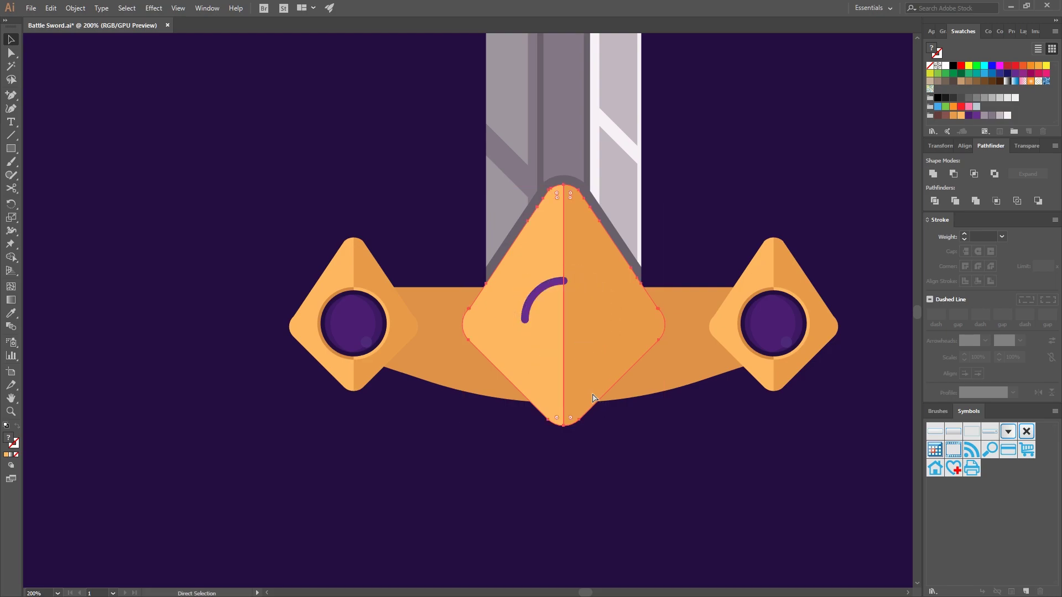
key("v")
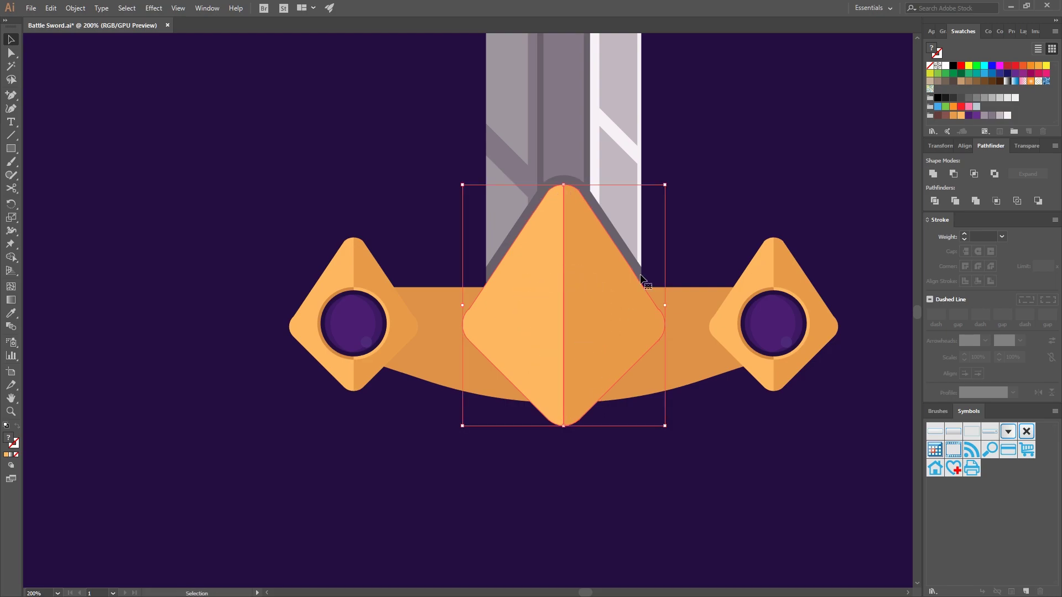
- Unite the copied kite halves into one shape and fill it with the darker orange c9803f
left_click(935, 176)
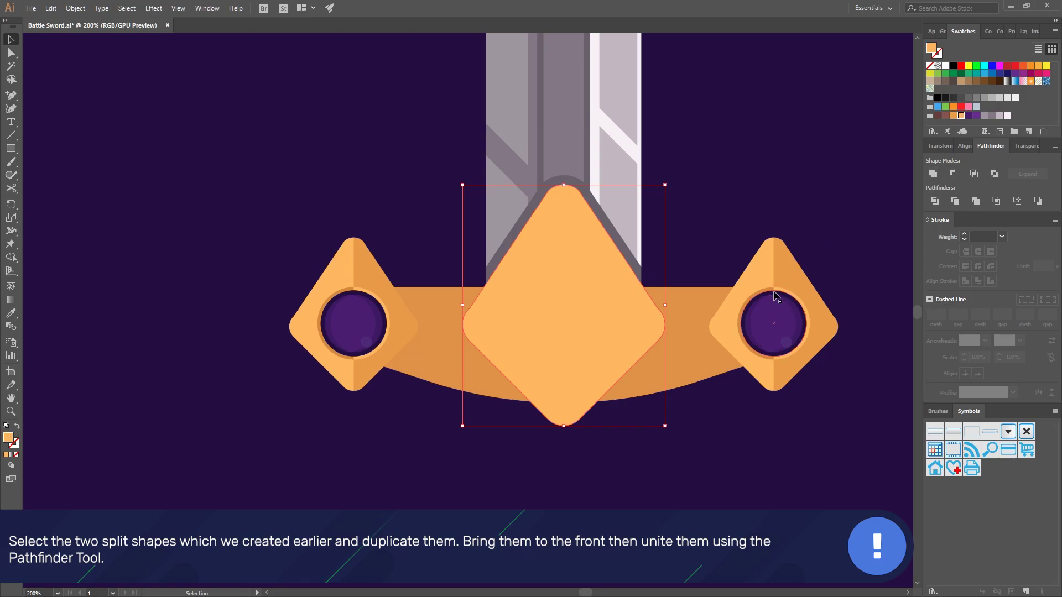
key("i")
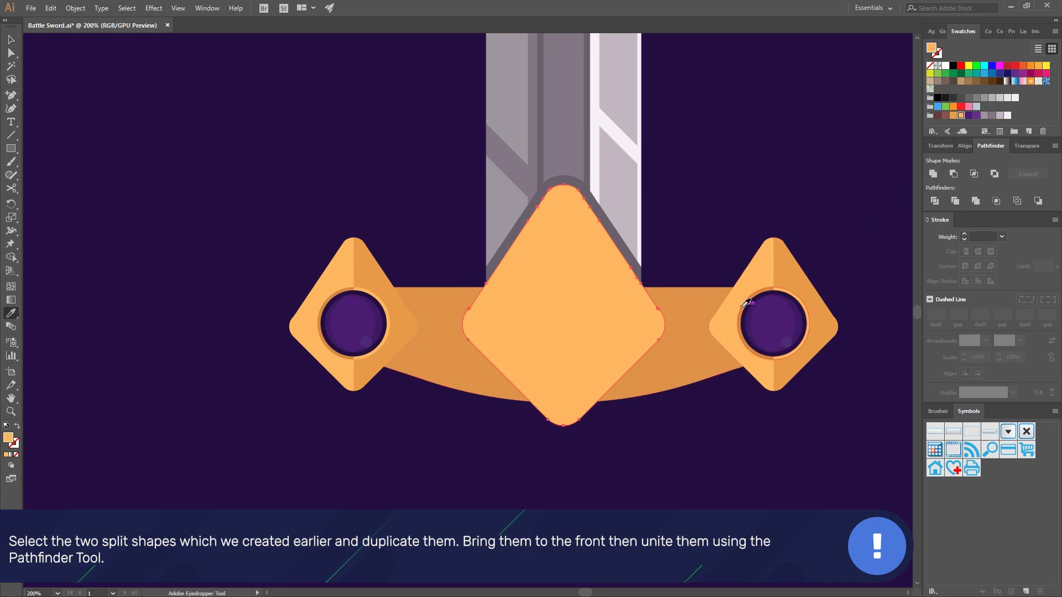
left_click(745, 307)
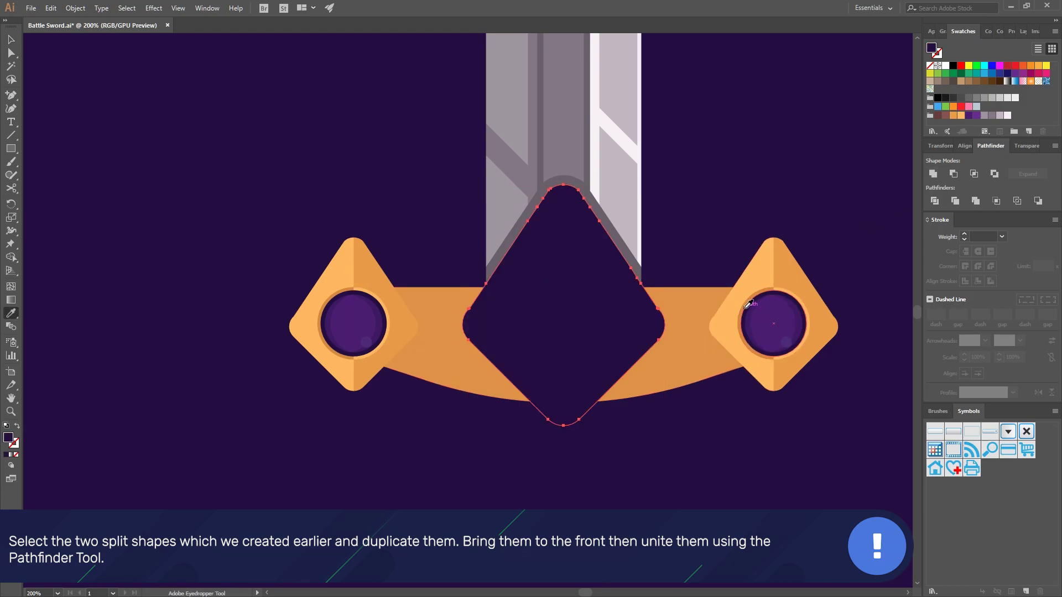
left_click(719, 303)
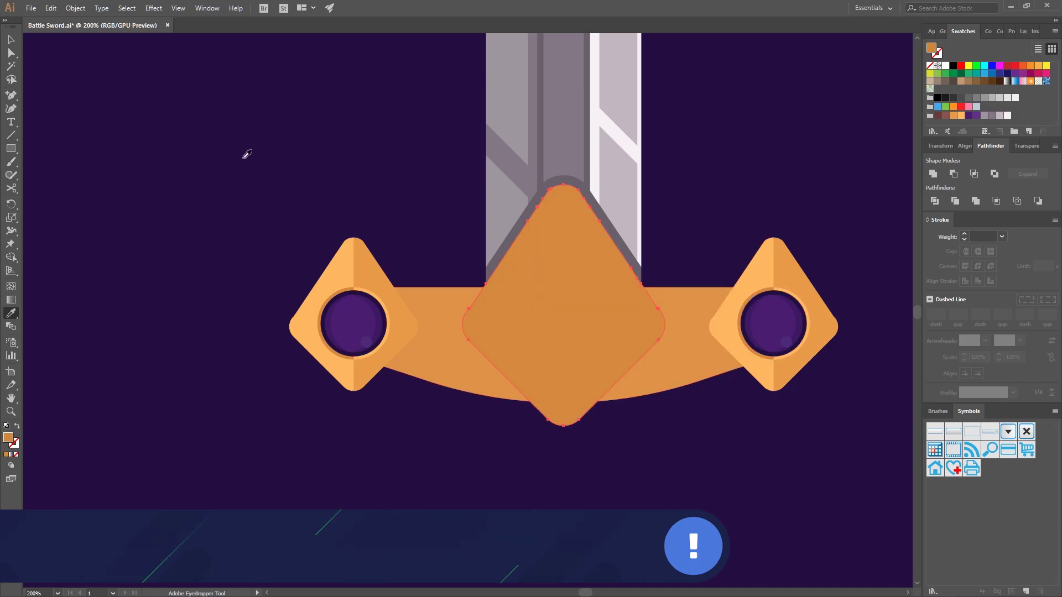
left_click(12, 41)
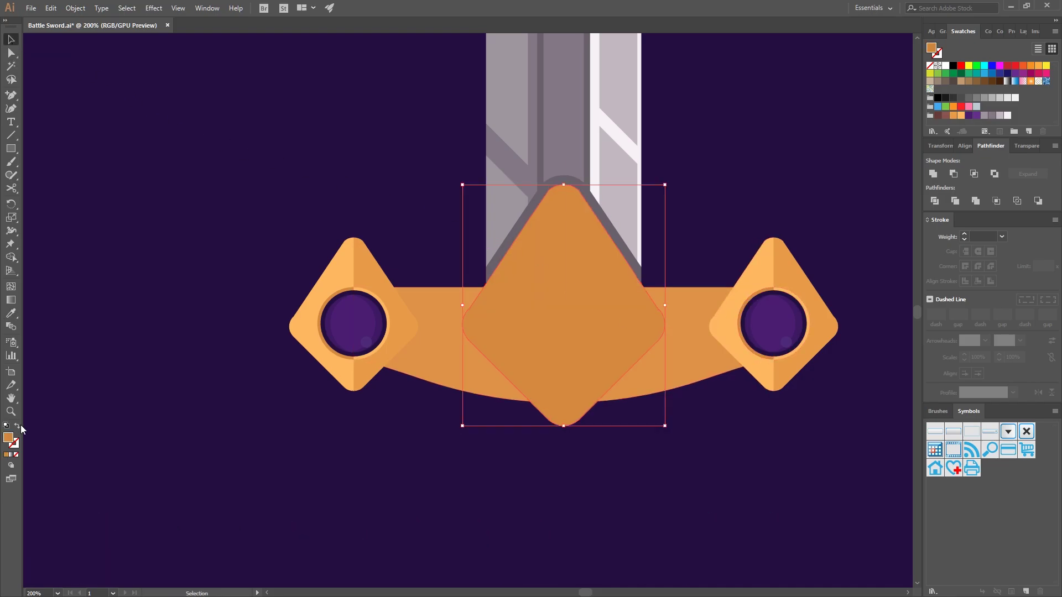
double_click(9, 439)
left_click(676, 128)
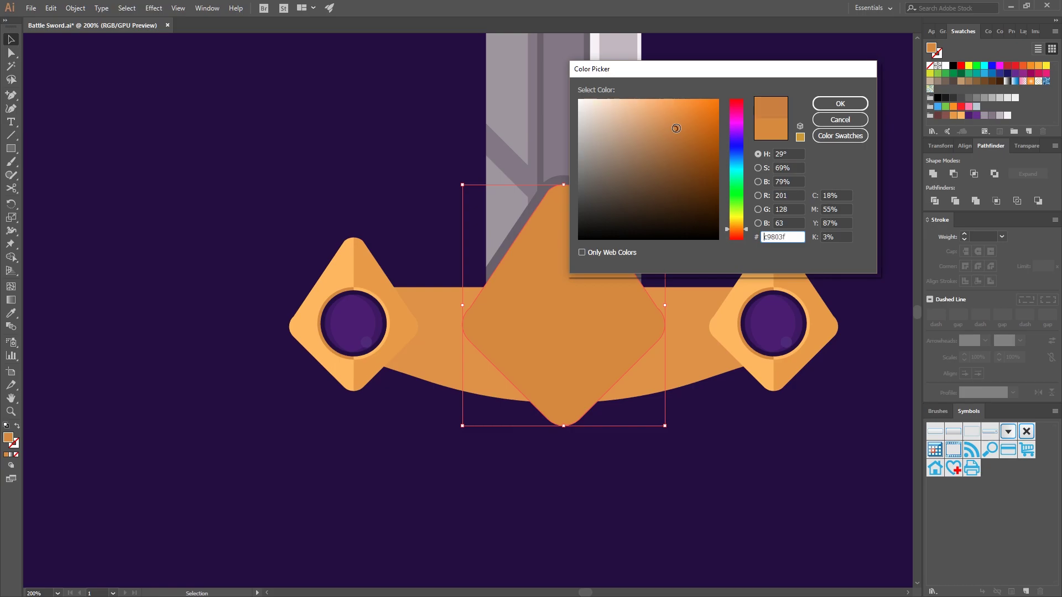
left_click(864, 102)
- Offset the united kite's path by 8 px and keep only the enlarged shape, arranged between the guard bar and the two-tone kite
left_click(75, 8)
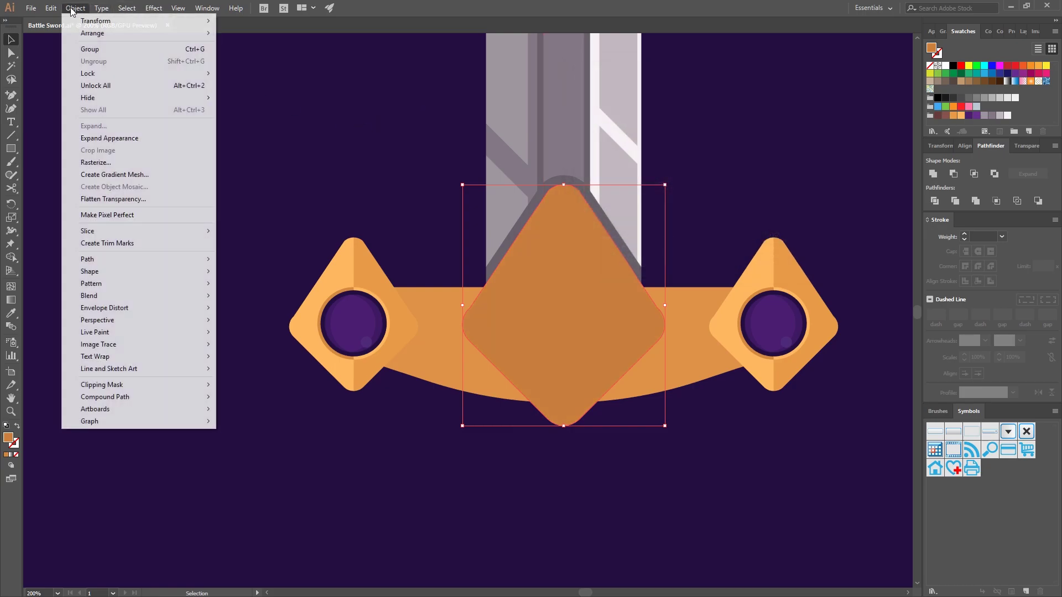
mouse_move(178, 261)
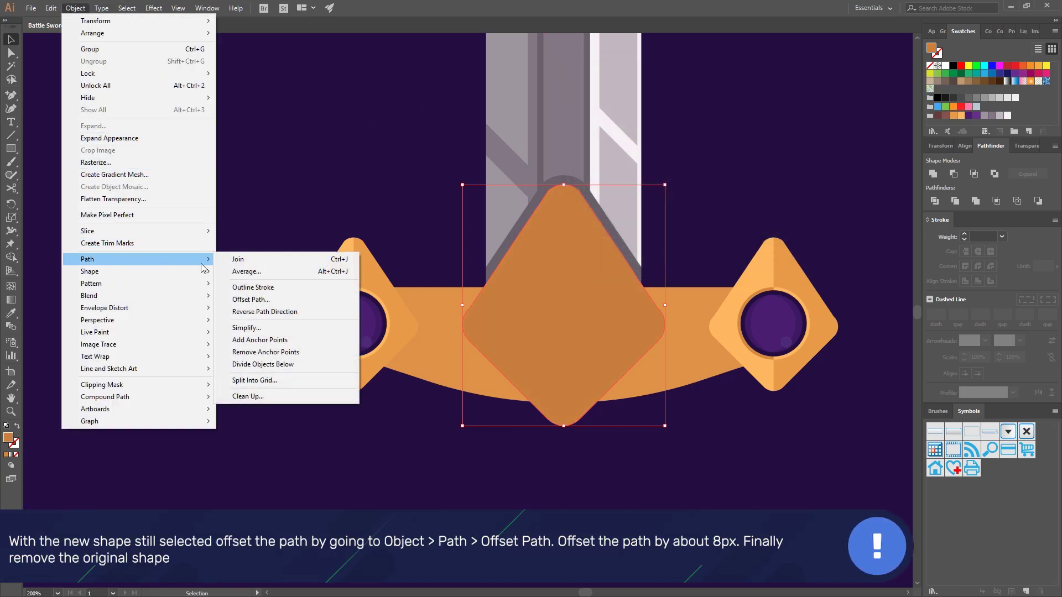
left_click(269, 301)
left_click(674, 211)
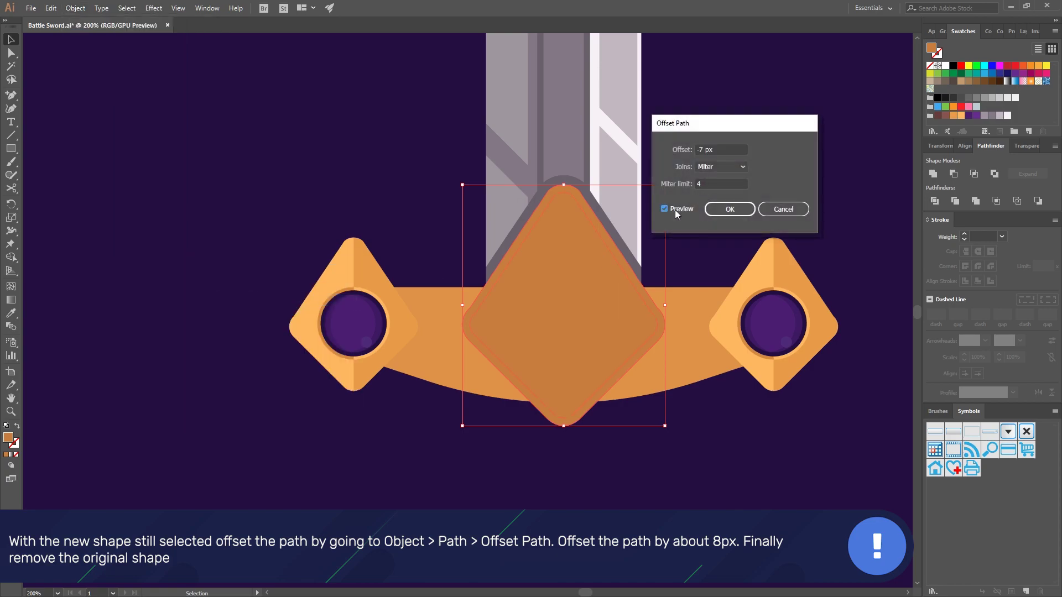
triple_click(706, 149)
type("10")
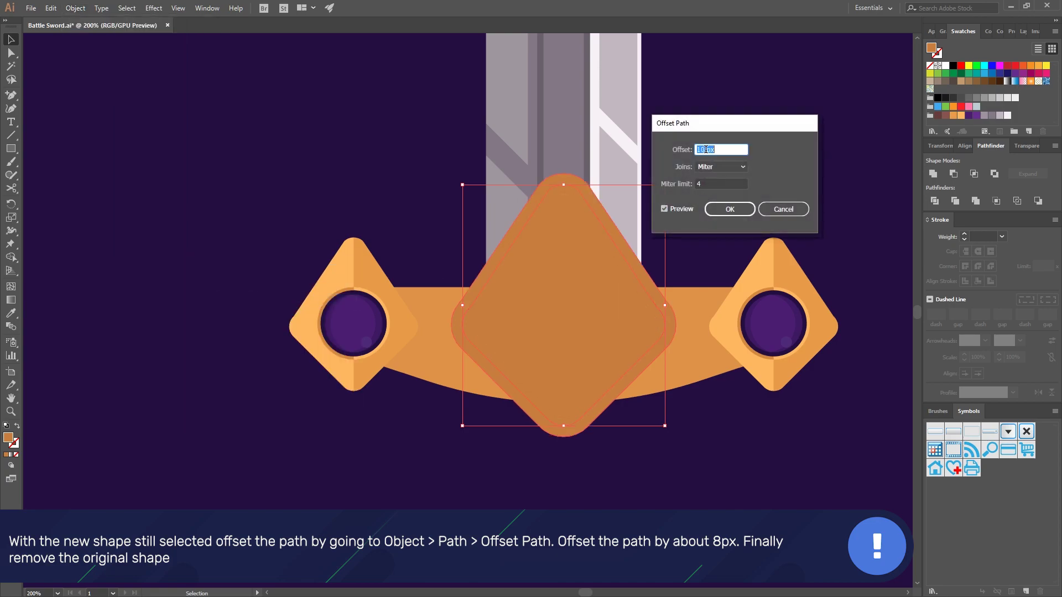
type("8")
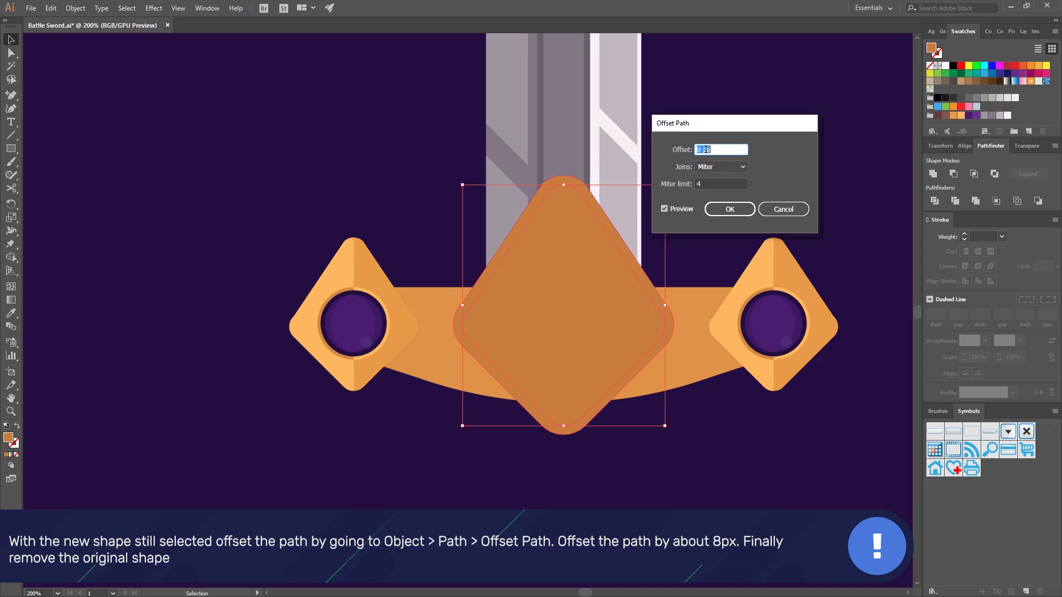
left_click(744, 210)
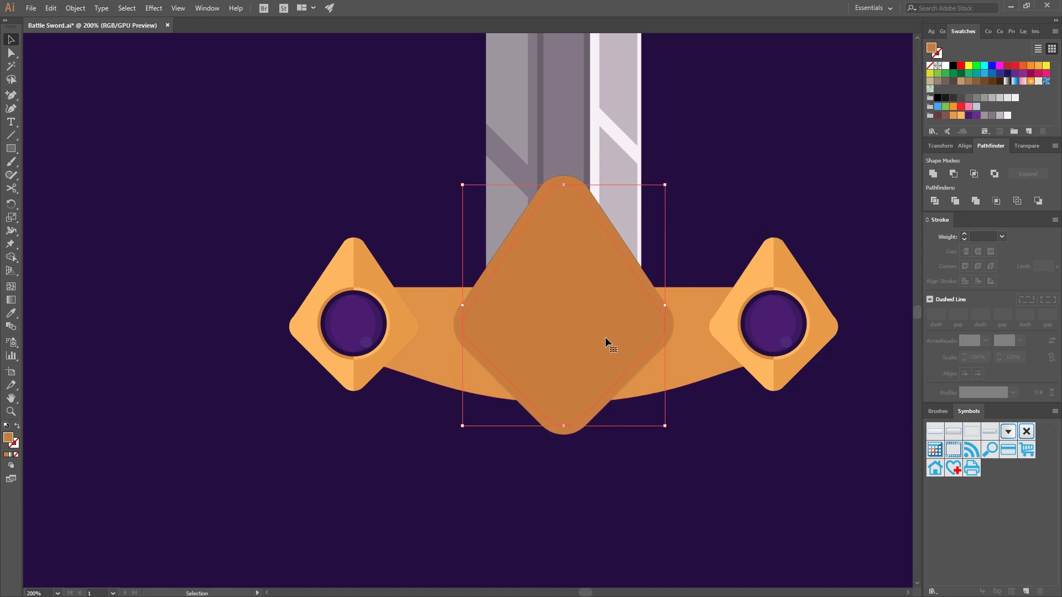
key("a")
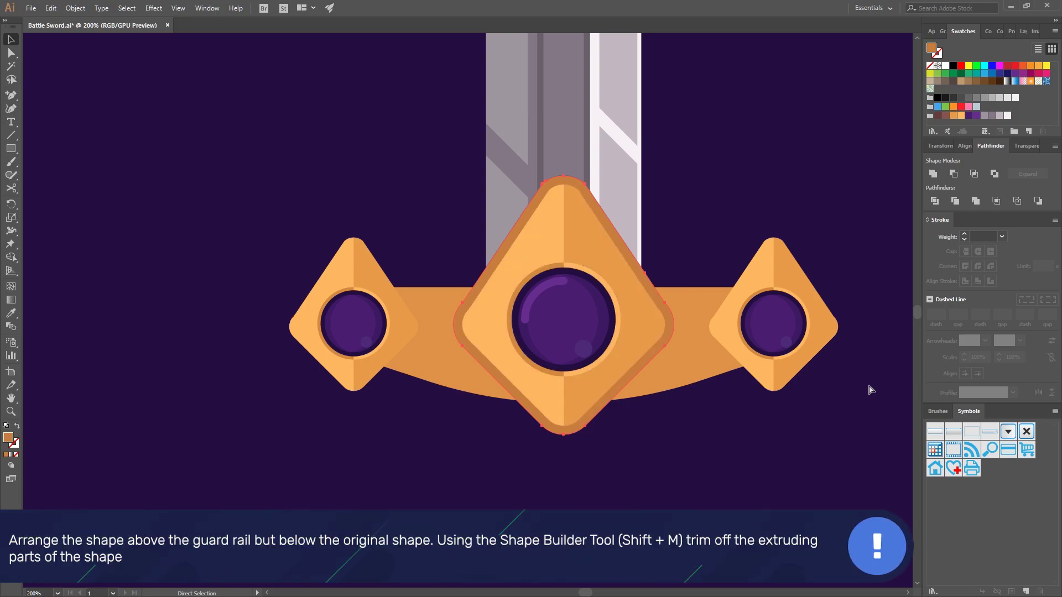
- Send the enlarged kite shape one level back and trim its parts projecting beyond the guard bar with the Shape Builder
key("ctrl+[")
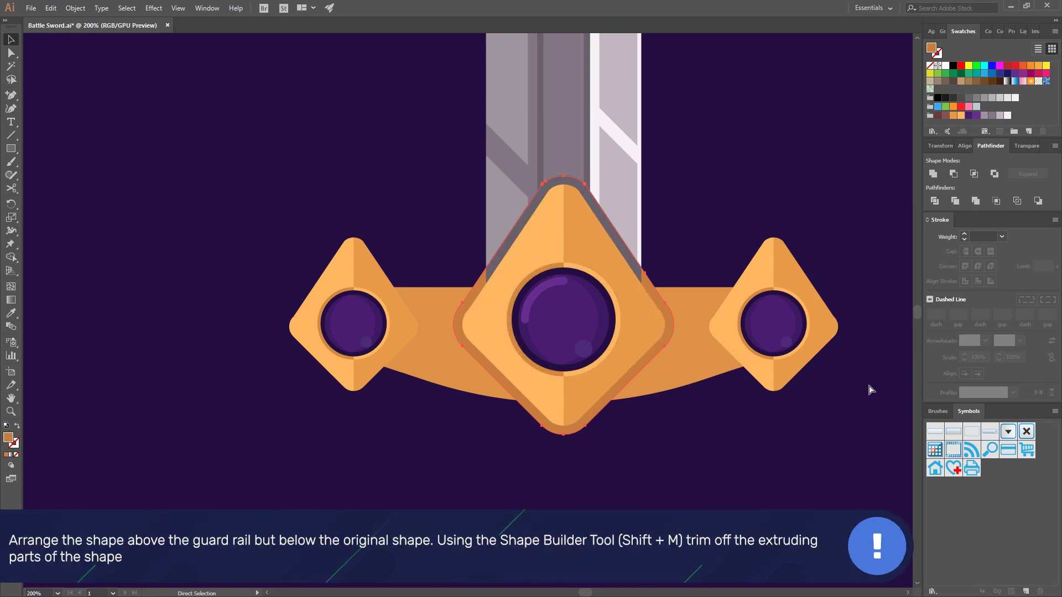
key("v")
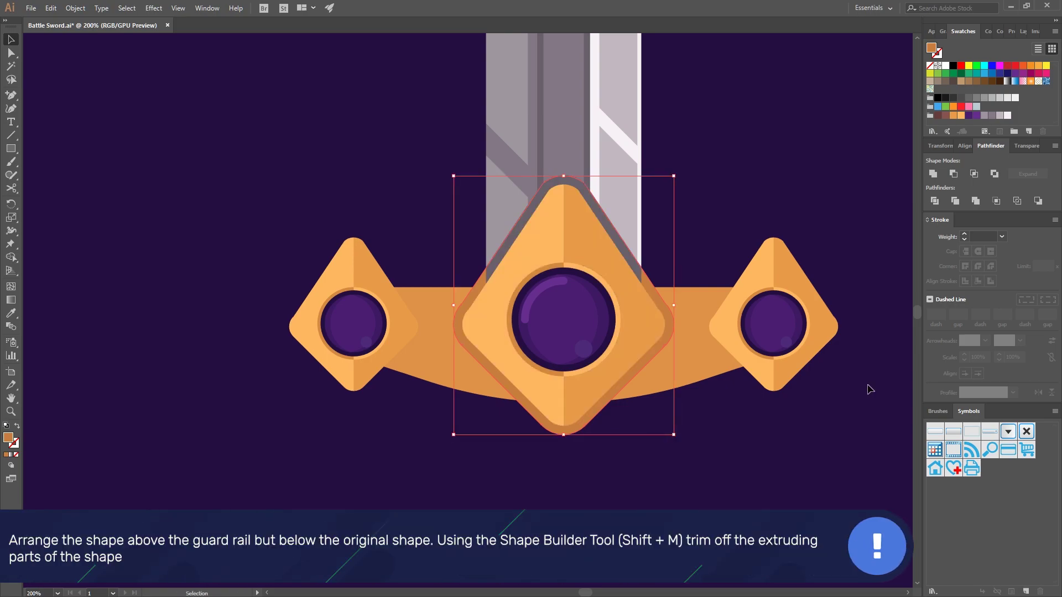
left_click(686, 382, "shift")
key("shift+m")
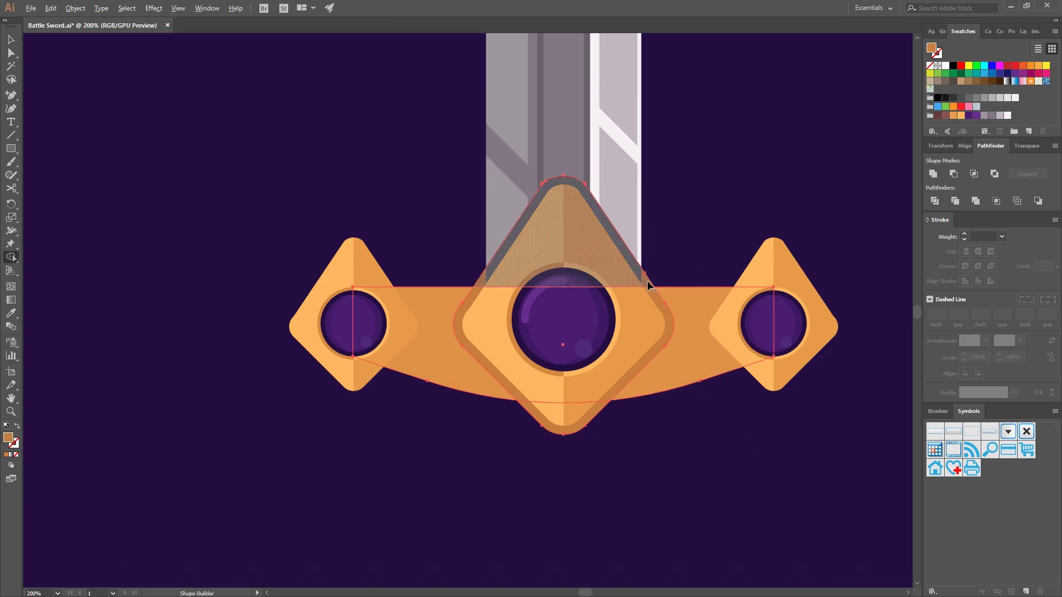
left_click(649, 284)
left_click(592, 426, "alt")
left_click(17, 39)
left_click(699, 498)
scroll(744, 459, "down", 1)
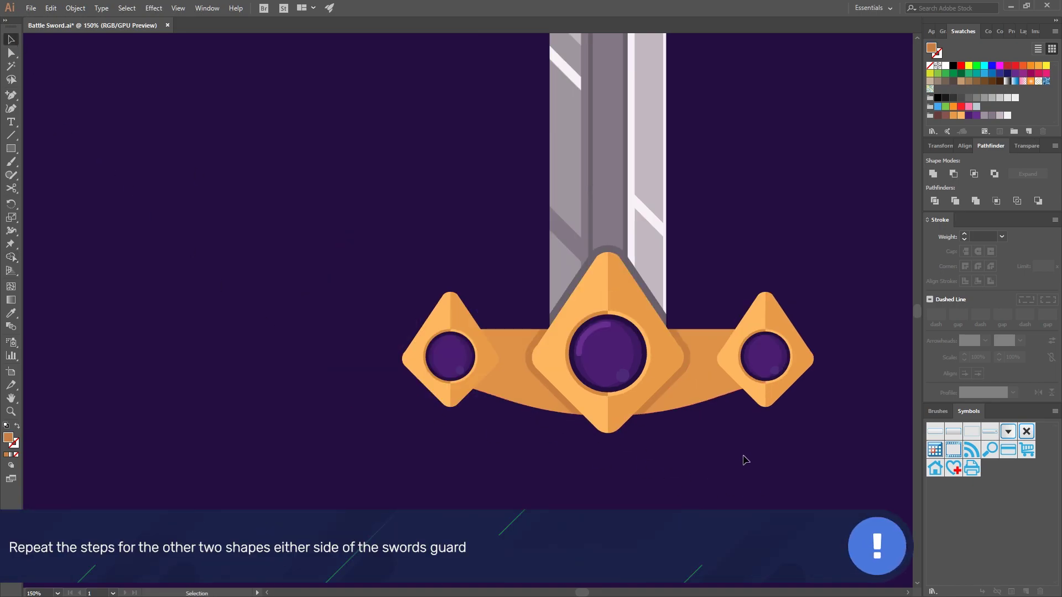
- Duplicate the two halves of the right kite in place
scroll(744, 459, "up", 1)
left_click(680, 408)
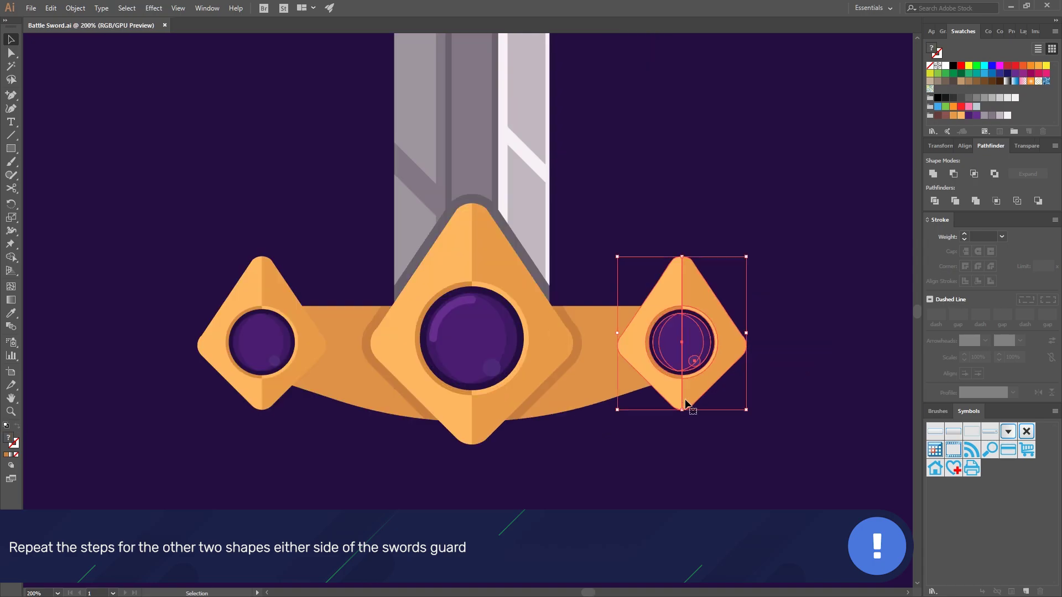
double_click(688, 399)
left_click(692, 391)
left_click(677, 394, "shift")
key("v")
key("Escape")
left_click(50, 8)
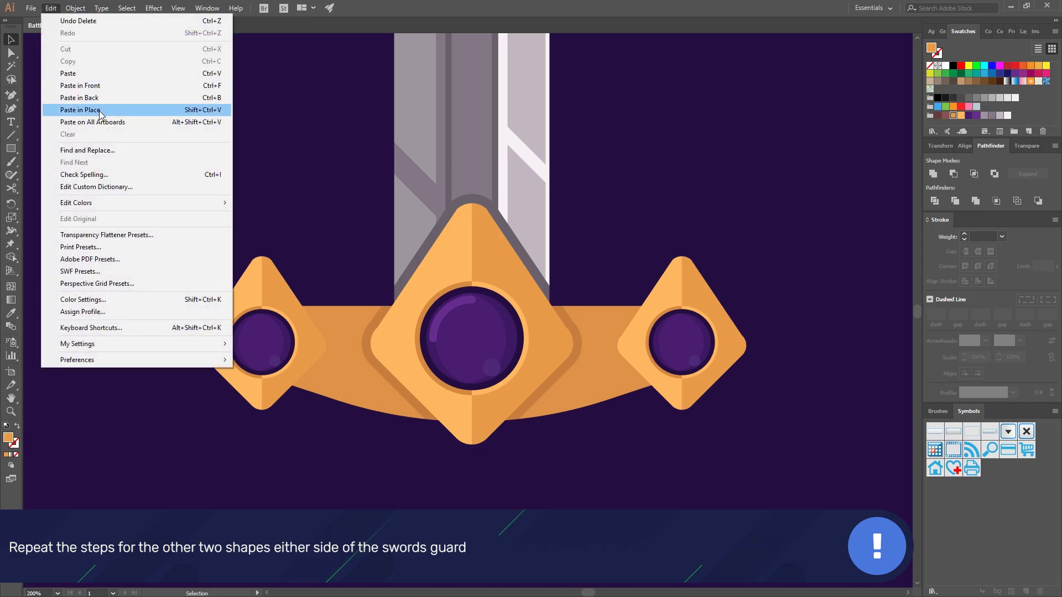
left_click(100, 114)
- Unite the copied right kite halves and fill the shape with the darker orange sampled from the central kite's outline
left_click(933, 173)
key("i")
left_click(563, 372)
- Offset the path of the united right kite outward and arrange the enlarged shape behind the two-tone kite
left_click(75, 9)
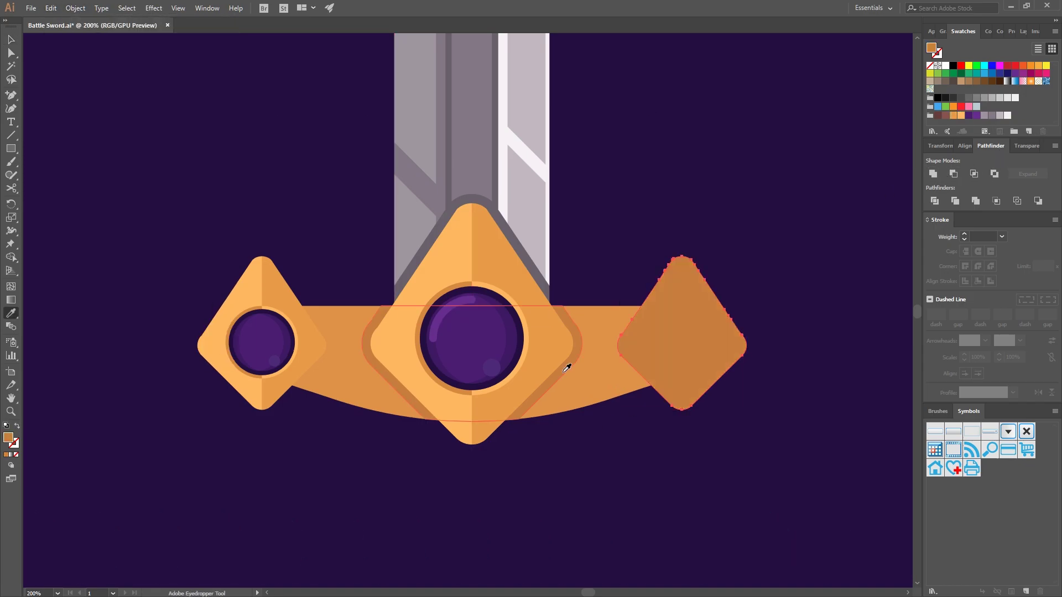
mouse_move(111, 258)
left_click(243, 299)
left_click(667, 208)
left_click(738, 207)
key("v")
left_click(767, 245)
key("ctrl+[")
left_click(832, 399)
- Try to trim the right kite's darker outline against the guard bar with the Shape Builder
left_click(747, 355)
left_click(597, 332, "shift")
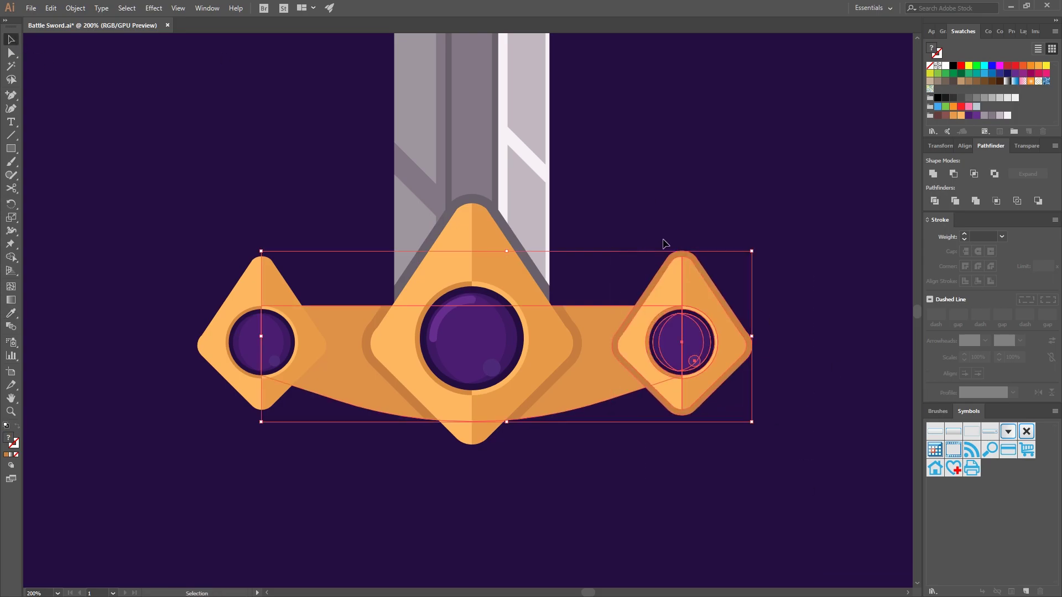
key("shift+m")
left_click(704, 272, "alt")
key("v")
left_click(774, 249)
key("ctrl+z")
- Trim the right kite's darker outline to the area inside the guard bar with the Shape Builder
scroll(756, 316, "up", 1)
left_click_drag(759, 319, 532, 365)
left_click(545, 271)
left_click(561, 386)
left_click(536, 343, "shift")
key("shift+m")
left_click(585, 288, "alt")
key("v")
left_click(586, 246)
- Copy the trimmed darker outline of the right kite horizontally across to the left kite
scroll(587, 246, "down", 2)
scroll(715, 182, "up", 1)
left_click_drag(741, 375, 398, 375)
- Try to reflect the copied outline at the left kite
left_click(76, 8)
left_click(245, 61)
left_click(534, 346)
key("ctrl+z")
- Mirror the copied outline sideways and fit it against the inner edge of the left kite
scroll(360, 400, "up", 2)
left_click(75, 9)
mouse_move(133, 21)
left_click(245, 61)
left_click(476, 232)
left_click(534, 345)
mouse_move(505, 299)
left_mouse_down()
mouse_move(511, 307)
mouse_move(519, 287)
left_mouse_up()
- Centre the side kites' darker outlines horizontally on the guard bar as key object and save the document
left_click(553, 265)
left_click(797, 271, "shift")
left_click(559, 266)
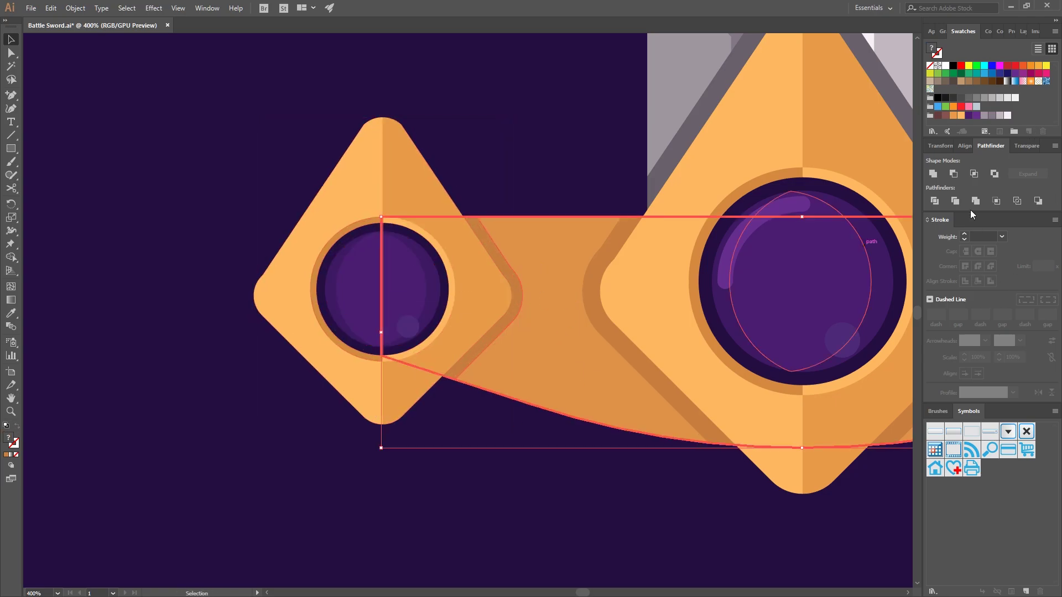
left_click(965, 146)
left_click(953, 174)
left_click(546, 128)
scroll(514, 416, "down", 3)
left_click_drag(702, 444, 605, 425)
key("ctrl+s")
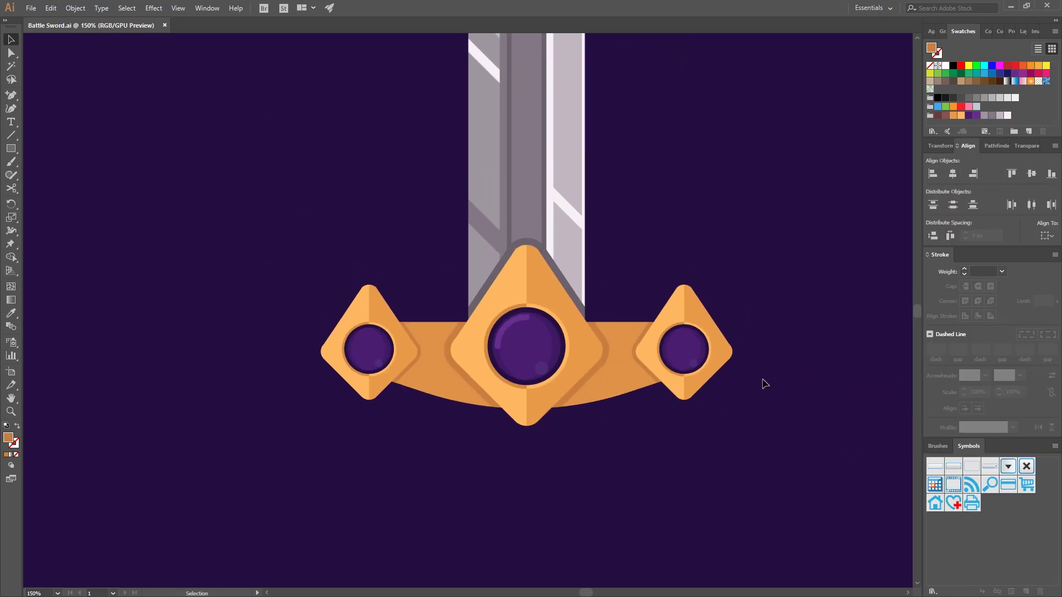
scroll(596, 406, "up", 1)
scroll(282, 326, "up", 2)
scroll(380, 275, "down", 4)
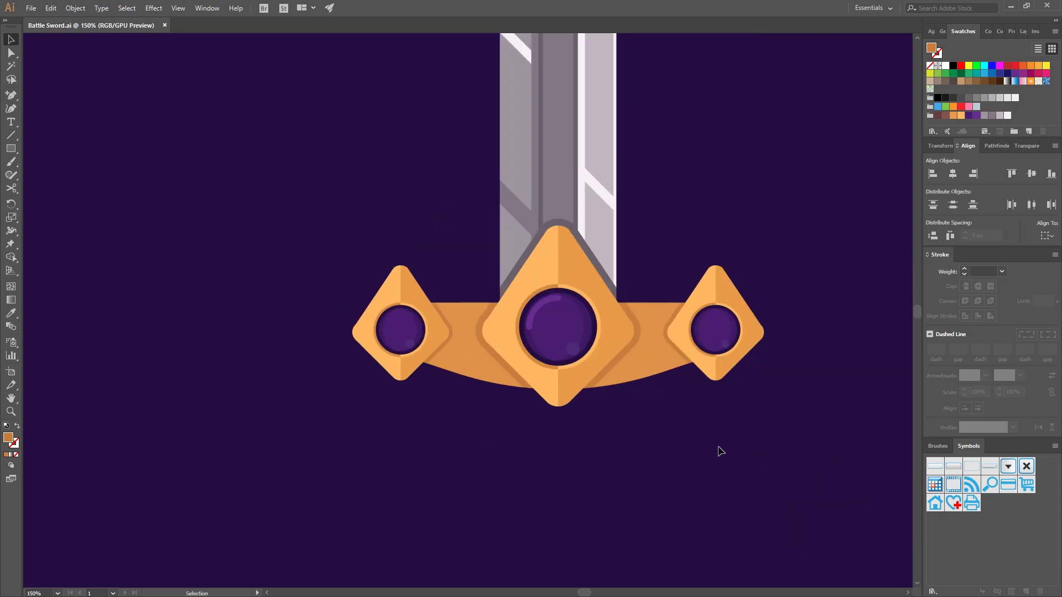
scroll(544, 304, "down", 1)
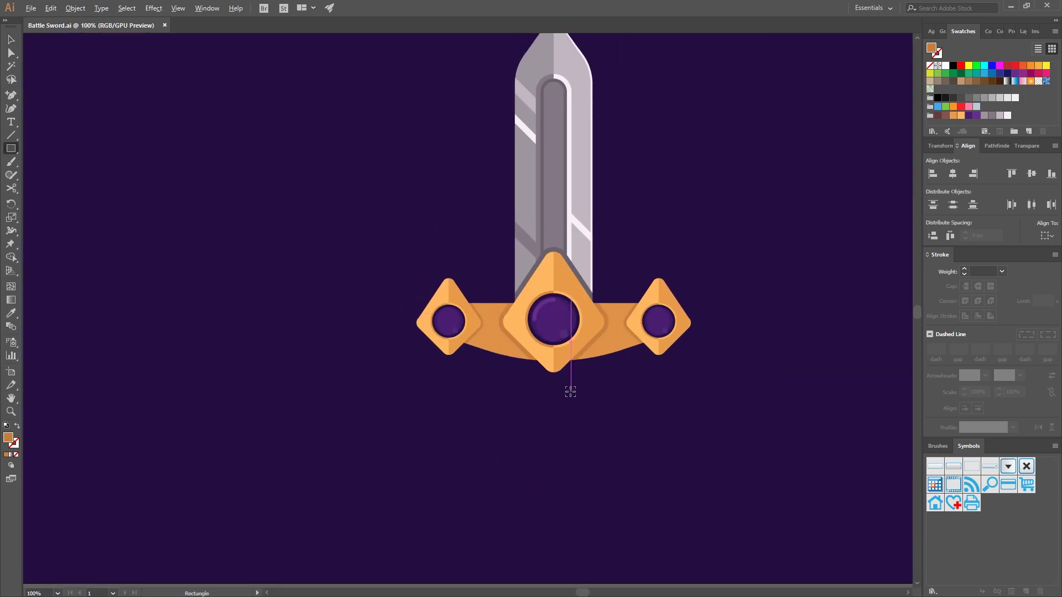
- Duplicate the guard bar slightly higher and remove the strip above the original's top edge with the Shape Builder
scroll(568, 390, "up", 1)
key("v")
left_click(450, 319)
left_click(467, 333, "shift")
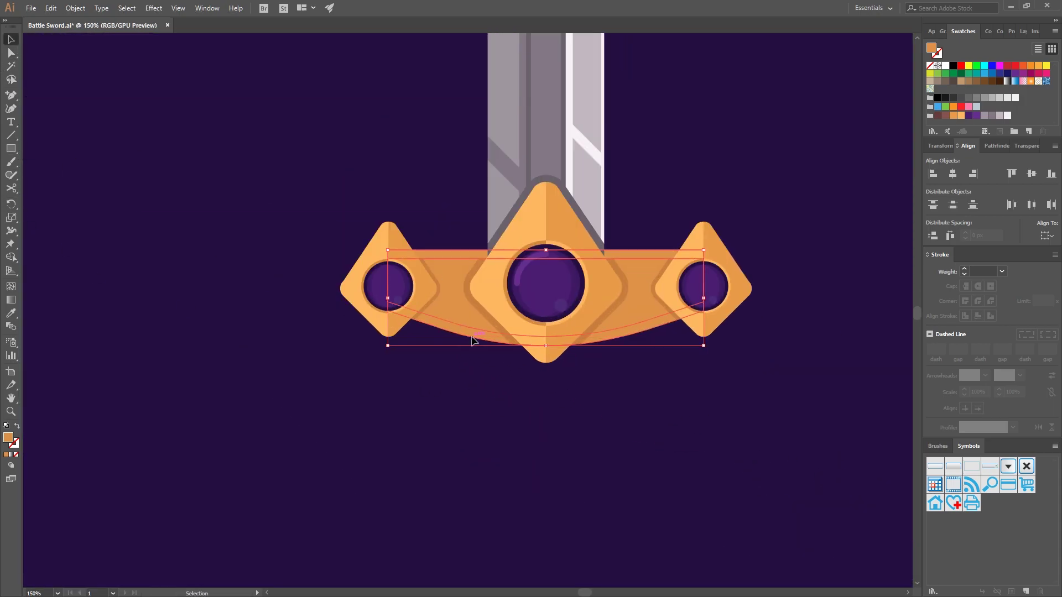
key("shift+m")
left_click(457, 255, "alt")
key("v")
- Try a slightly lighter orange fill on the trimmed upper guard bar shape
left_click(454, 310)
double_click(8, 437)
left_click(666, 116)
left_click(840, 103)
double_click(8, 437)
left_click(841, 120)
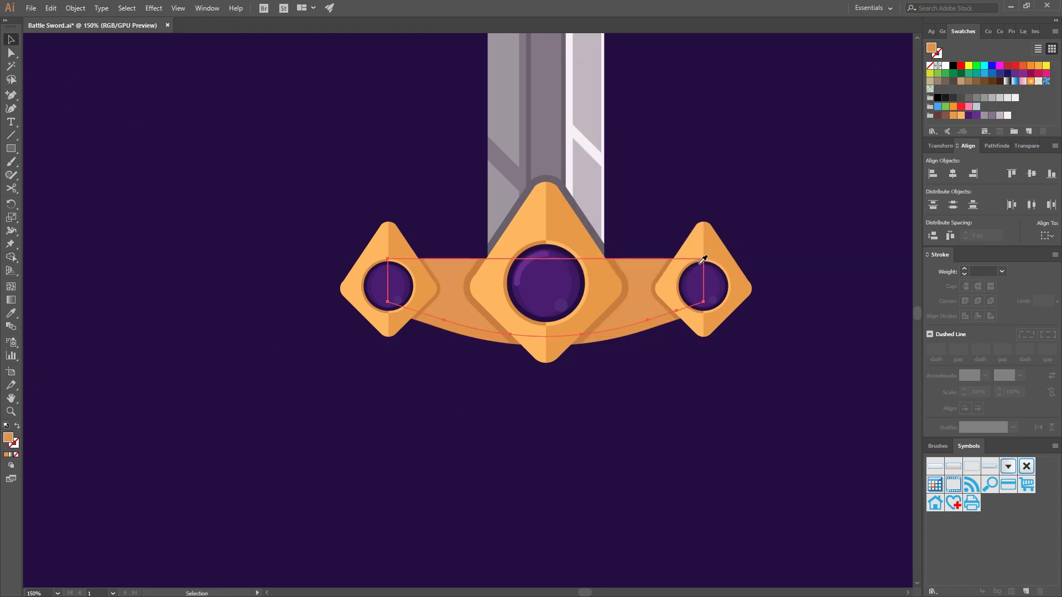
- Fill the trimmed upper guard bar shape with the light orange sampled from the right kite
key("i")
left_click(693, 249)
left_click(11, 41)
left_click(749, 367)
left_click(621, 318)
left_click(734, 453)
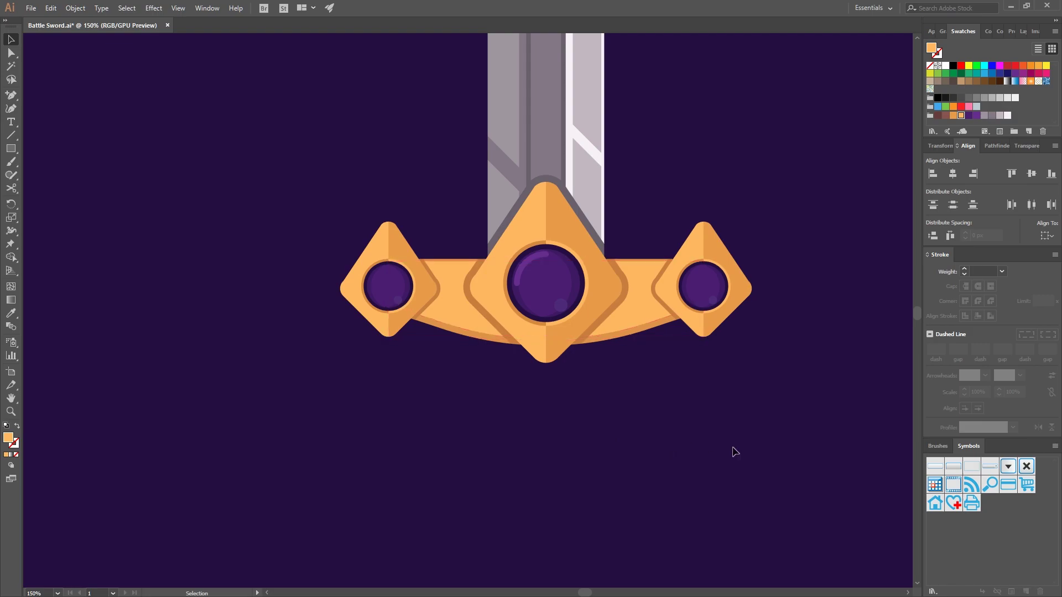
- Darken the upper guard bar shape's orange fill slightly and save the document
left_click(630, 317)
double_click(9, 438)
left_click(666, 108)
left_click(839, 104)
left_click(806, 395)
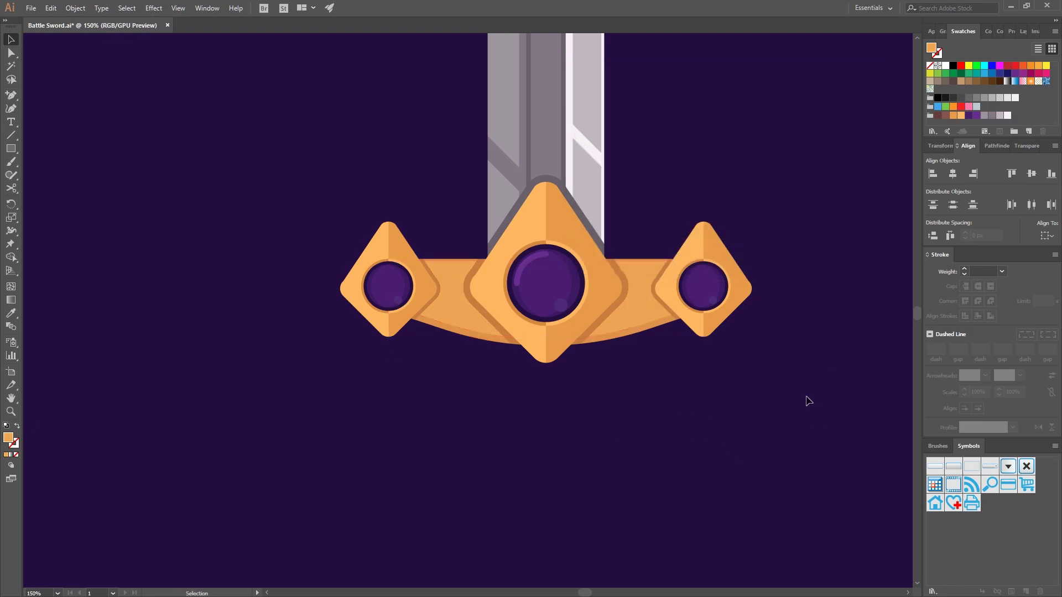
scroll(807, 394, "down", 1)
left_click_drag(807, 394, 735, 379)
key("ctrl+s")
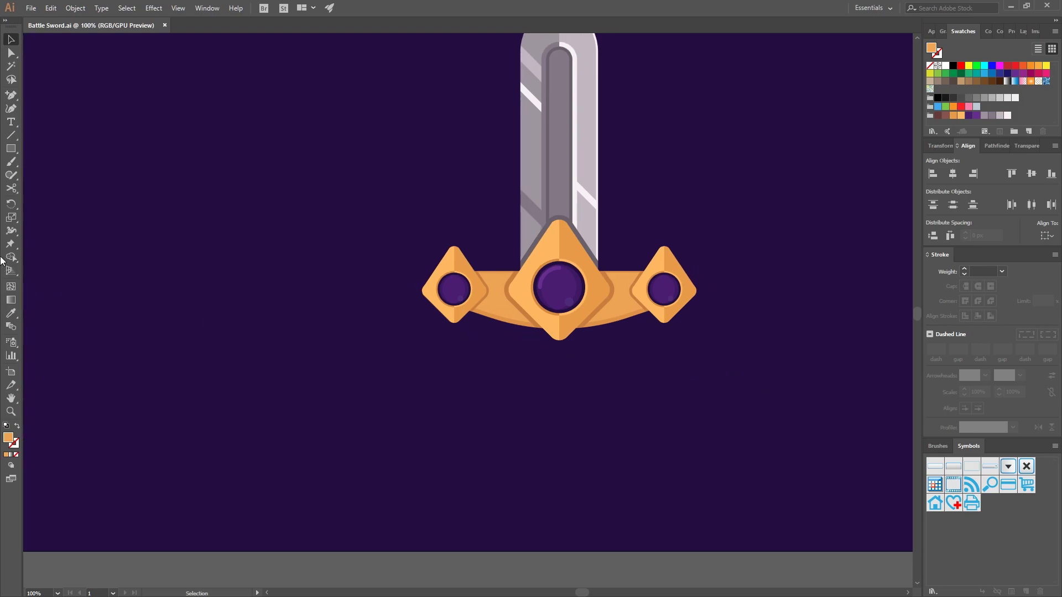
- Draw an orange rectangle centred beneath the central kite and shorten it to a low bar overlapping the kite's lower tip
left_click_drag(512, 393, 559, 501)
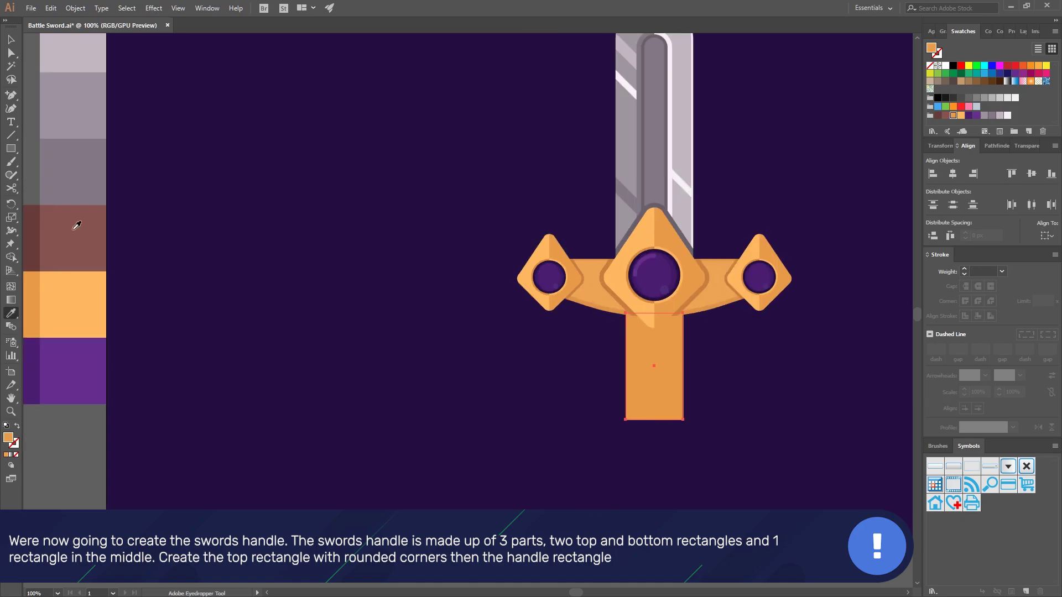
key("v")
left_click_drag(655, 420, 674, 332)
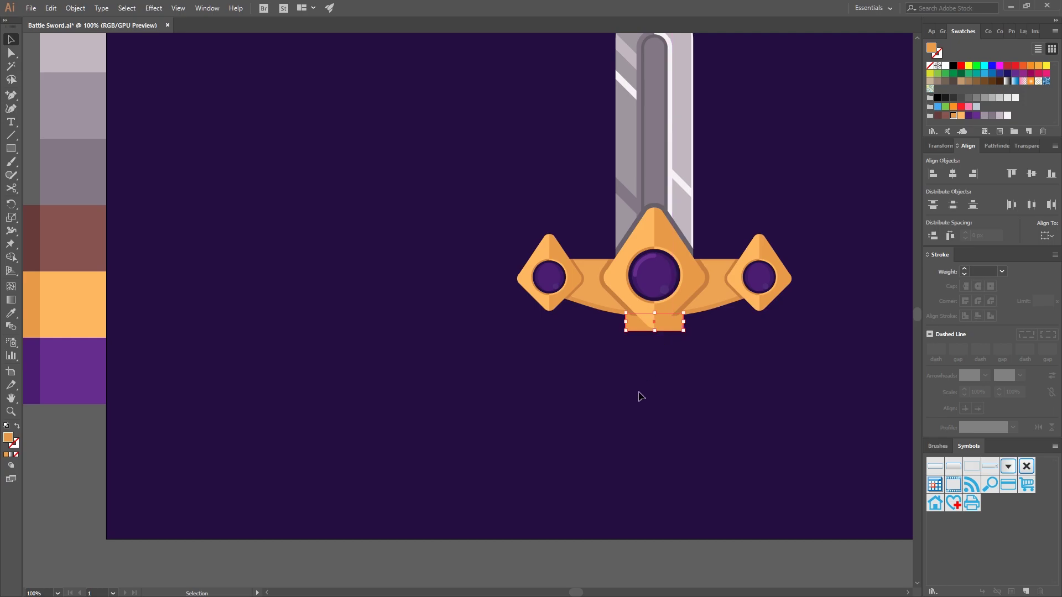
- Duplicate the low bar straight below itself and send the original bar behind the guard
scroll(639, 391, "up", 2)
left_click_drag(636, 289, 625, 387)
left_click(614, 289)
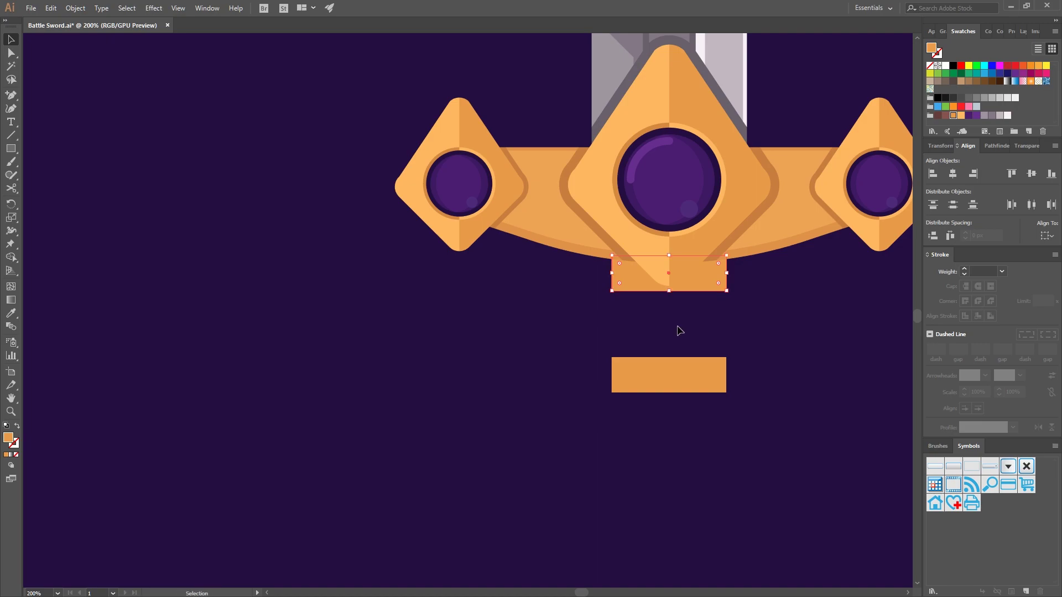
right_click(640, 291)
mouse_move(673, 454)
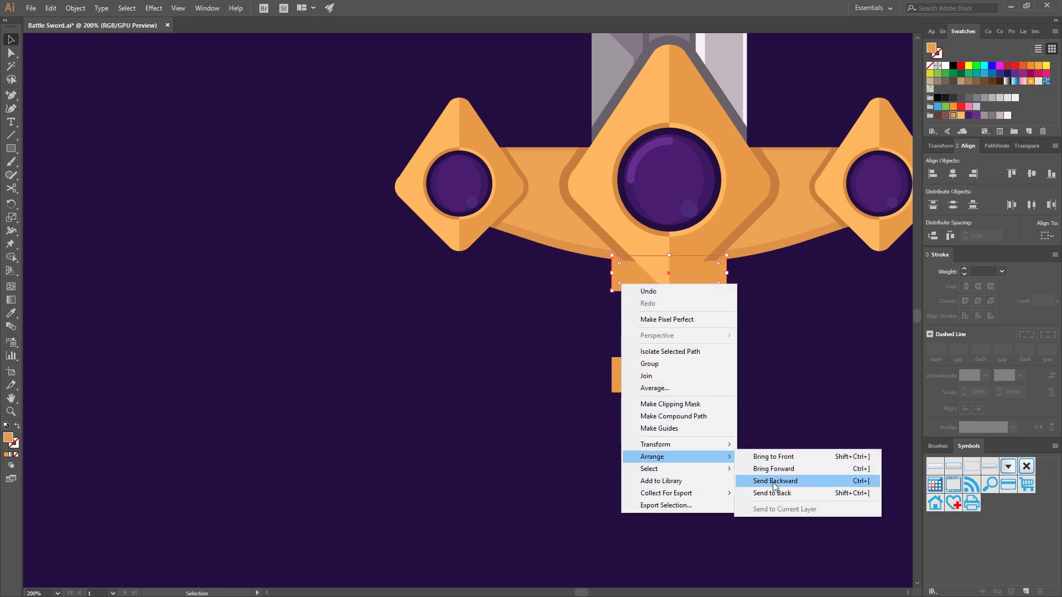
left_click(774, 493)
left_click(817, 387)
- Reduce the upper bar's height, round its ends fully and place it against the guard's lower edge as a collar
left_click_drag(672, 291, 710, 276)
left_click(11, 54)
left_click(11, 40)
left_click(499, 271)
scroll(682, 271, "up", 1)
scroll(682, 270, "up", 1)
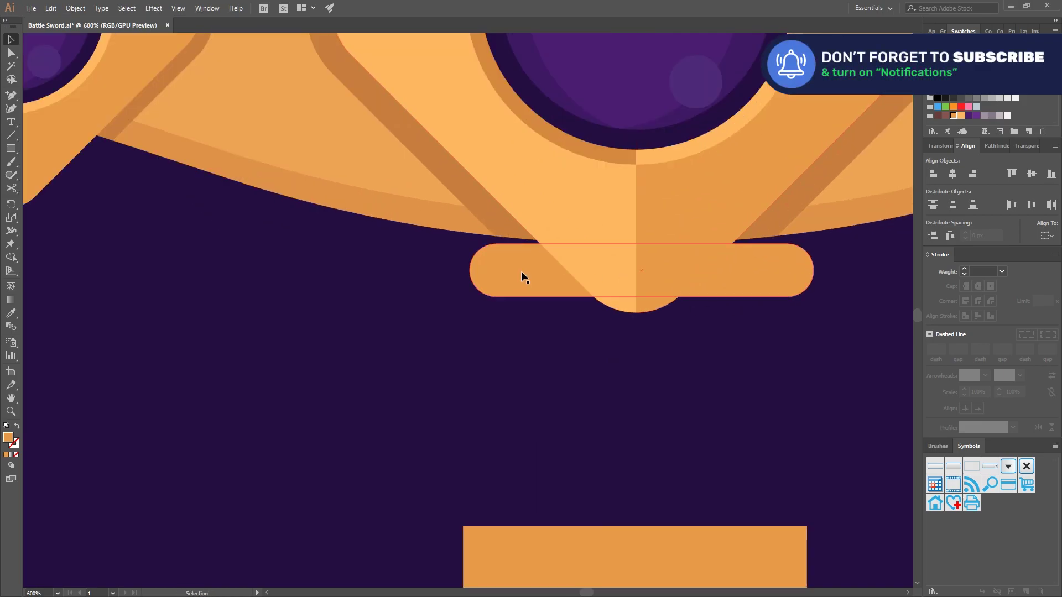
scroll(521, 271, "up", 1)
left_click_drag(529, 262, 540, 250)
scroll(735, 410, "down", 2)
left_click_drag(839, 436, 725, 365)
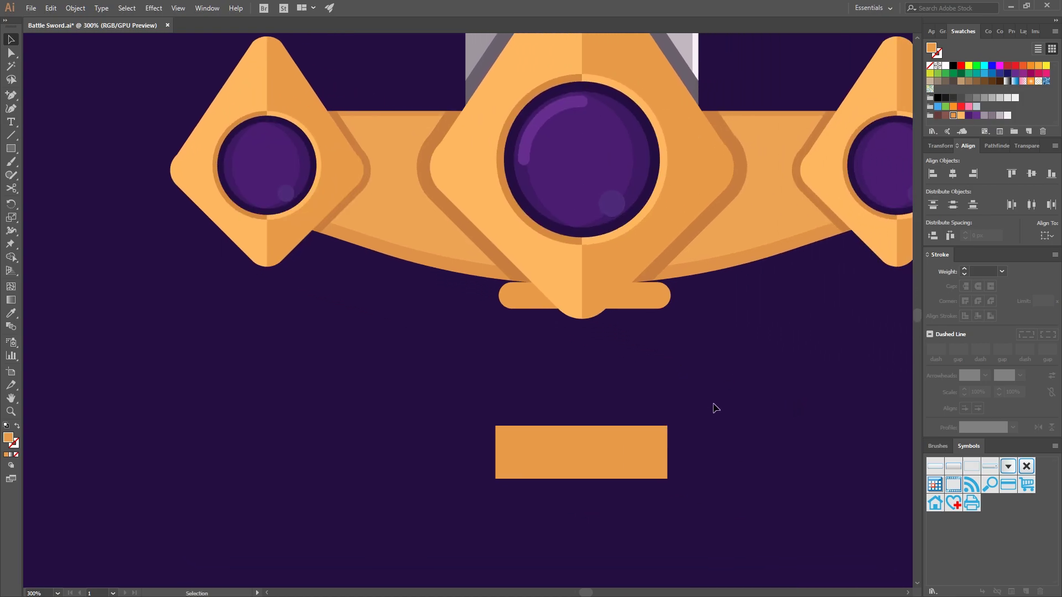
- Move the duplicate rectangle up against the rounded collar and narrow it evenly on both sides
left_click(628, 454)
left_click_drag(640, 463, 643, 342)
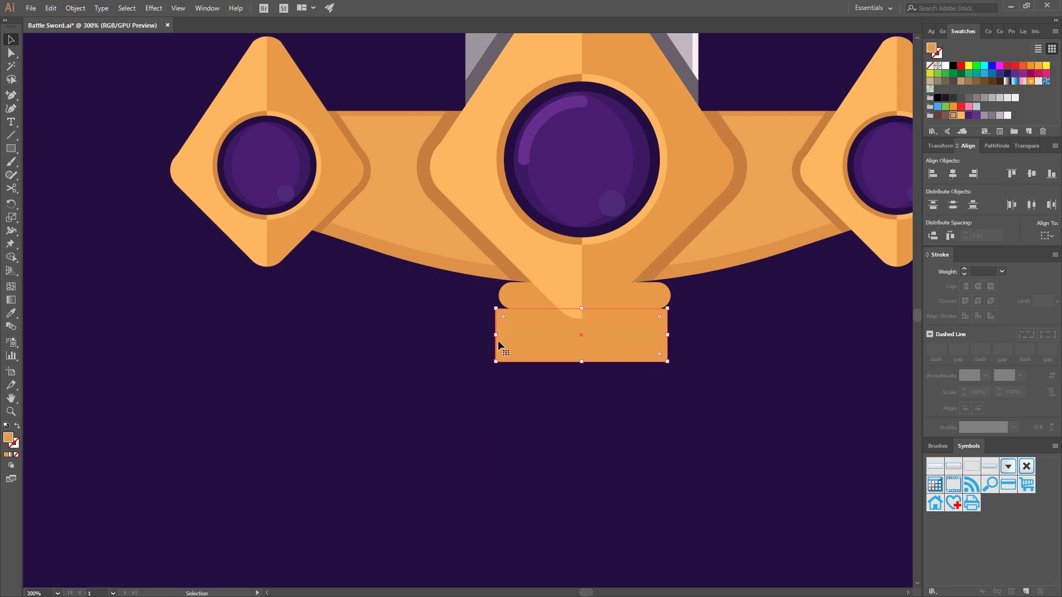
left_click_drag(498, 336, 508, 335)
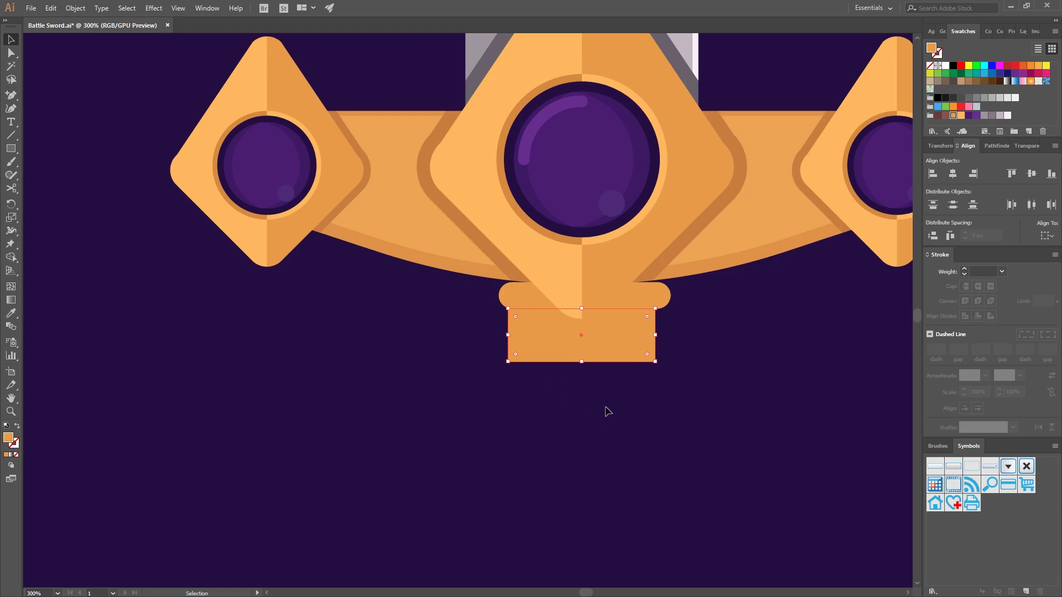
- Fill the handle rectangle with the lighter purple from the colour palette beside the artboard
key("i")
scroll(488, 384, "down", 3)
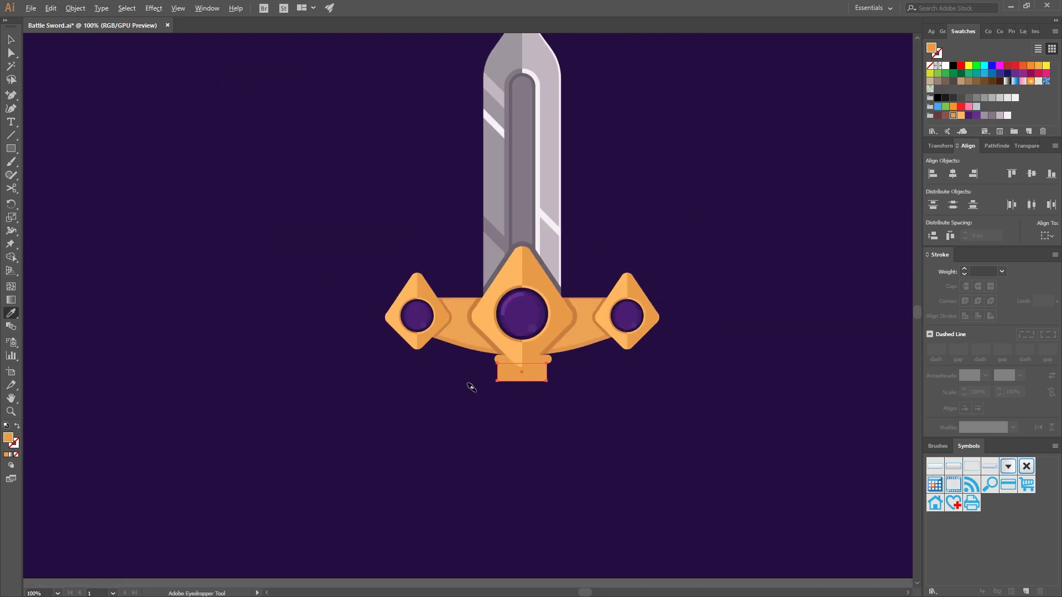
left_click_drag(380, 392, 798, 222)
left_click_drag(734, 247, 357, 304)
left_click(14, 42)
- Lengthen the purple handle rectangle downward
left_click_drag(563, 267, 564, 341)
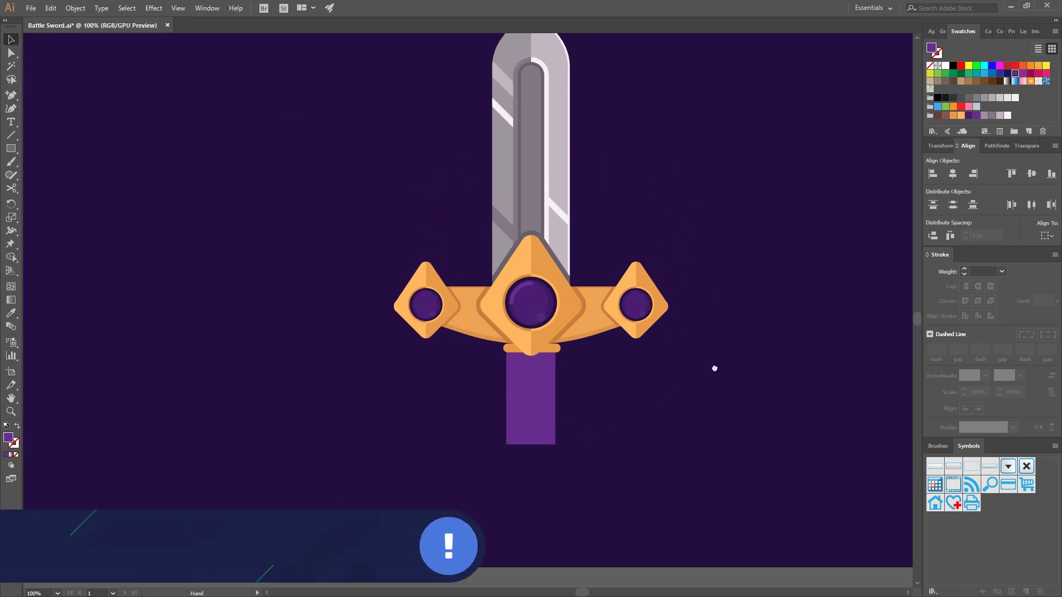
left_click(544, 375)
left_click_drag(544, 399, 545, 436)
left_click(685, 413)
- Draw a thin band slightly wider than the handle across its upper part and fill it with the palette's darker purple
left_click(11, 149)
scroll(636, 364, "up", 2)
left_click_drag(390, 266, 521, 283)
scroll(360, 346, "down", 1)
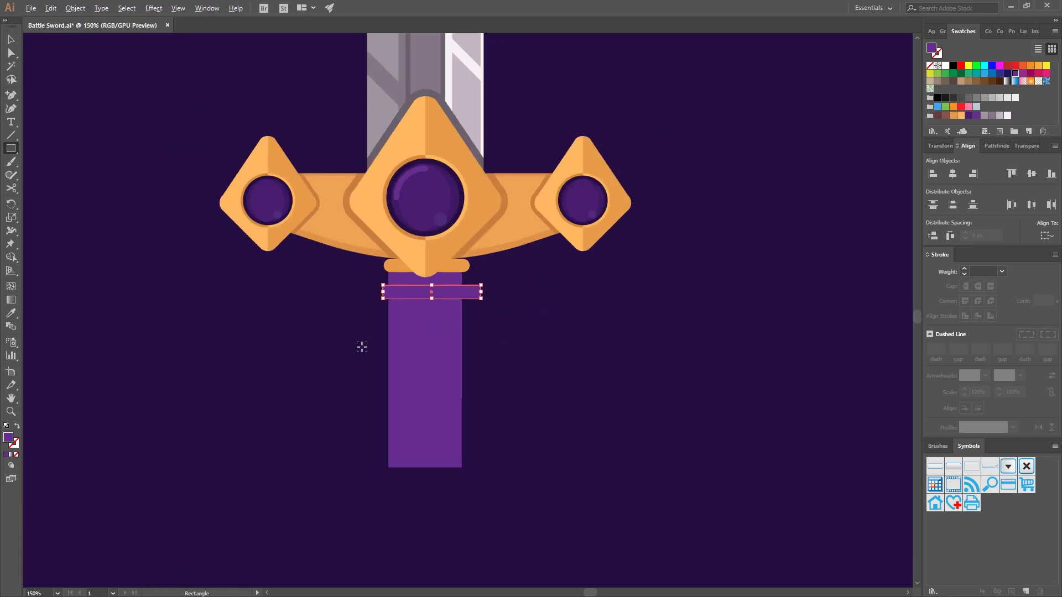
left_click_drag(299, 335, 728, 293)
left_click(11, 313)
left_click(210, 299)
left_click_drag(908, 279, 172, 297)
- Centre the dark purple band horizontally on the handle and move it up directly beneath the rounded collar
scroll(172, 297, "up", 1)
left_click(11, 40)
left_click(512, 328)
left_click(952, 174)
left_click(664, 276)
left_click_drag(587, 266, 587, 248)
- Duplicate the dark purple band flush below itself and repeat the copy down the full length of the handle
left_click_drag(587, 249, 588, 267)
key("ctrl+d")
key("ctrl+d")
key("ctrl+d")
key("ctrl+d")
key("ctrl+d")
key("ctrl+d")
key("ctrl+d")
key("ctrl+d")
key("ctrl+d")
key("ctrl+d")
key("ctrl+d")
key("ctrl+d")
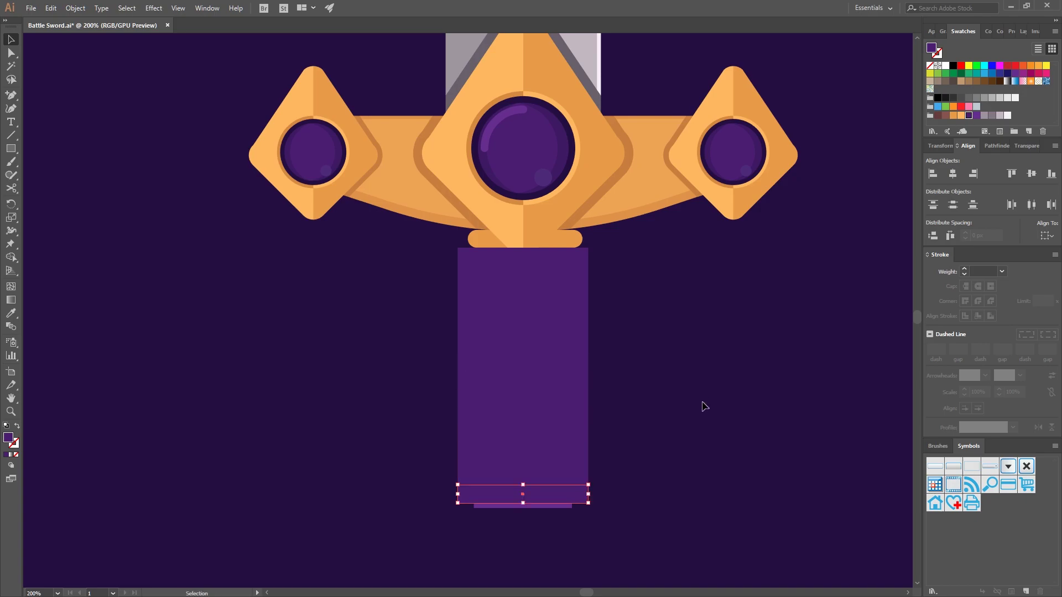
left_click(643, 516)
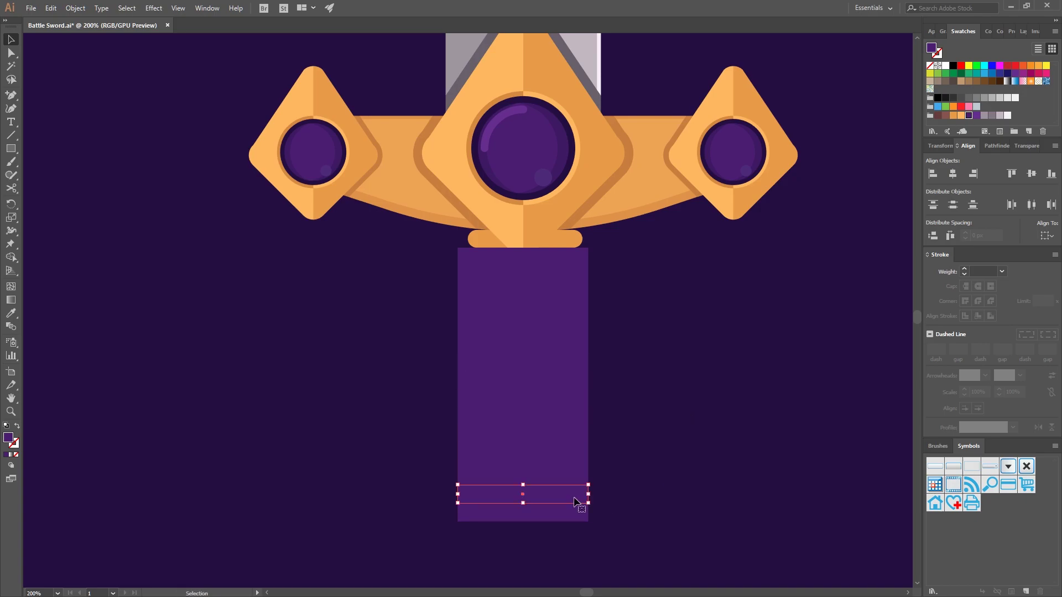
- Delete every other dark purple band on the handle, working from the lower end up to the collar
key("Delete")
left_click(545, 501)
left_click_drag(523, 508, 522, 522)
left_click(599, 493)
left_click(580, 463)
key("Delete")
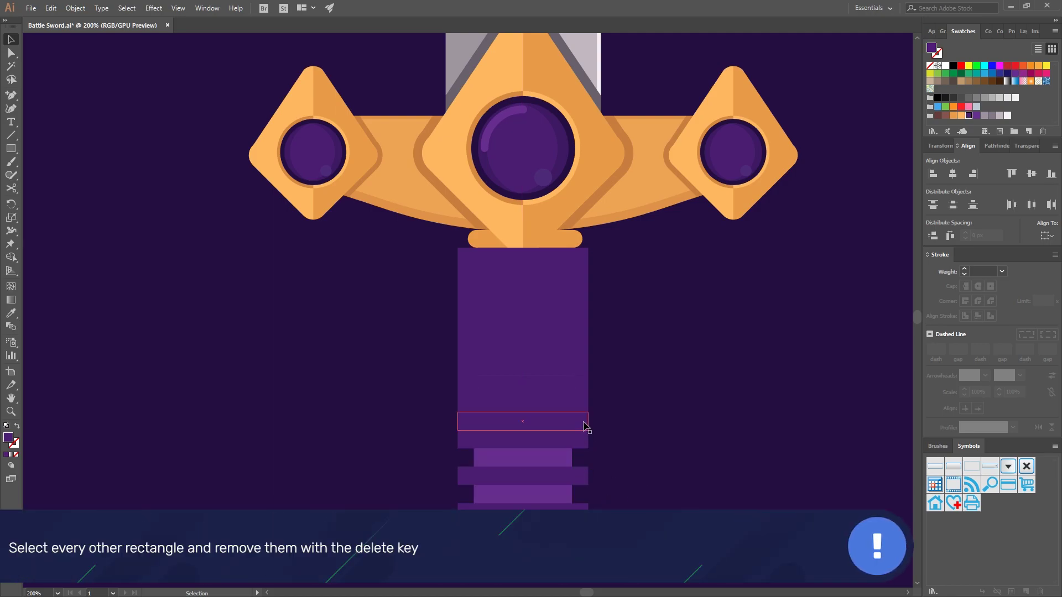
left_click(585, 422)
key("Delete")
left_click(585, 385)
key("Delete")
left_click(585, 348)
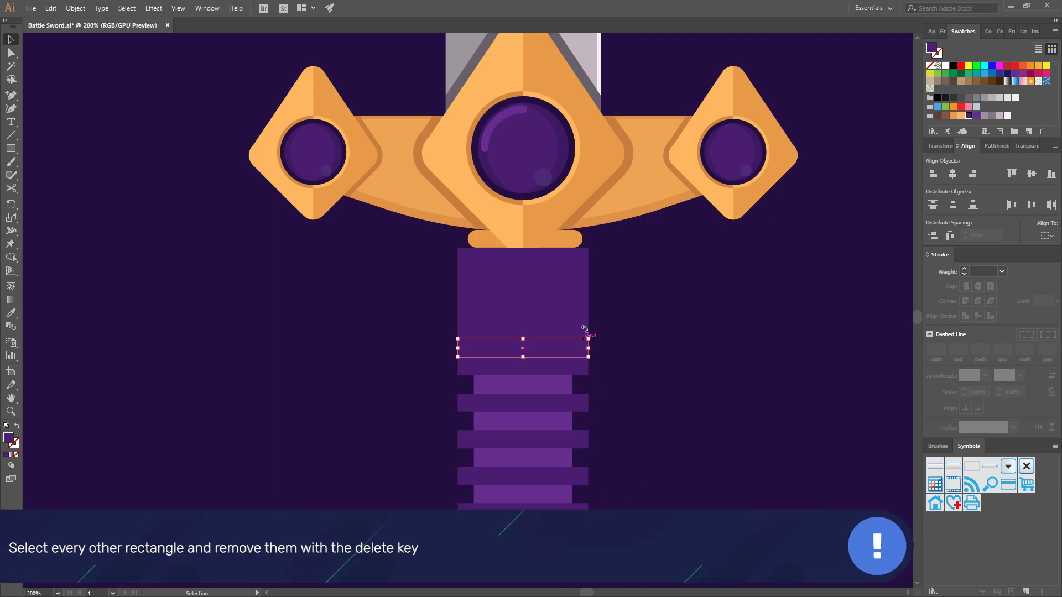
key("Delete")
left_click(585, 319)
key("Delete")
left_click(586, 289)
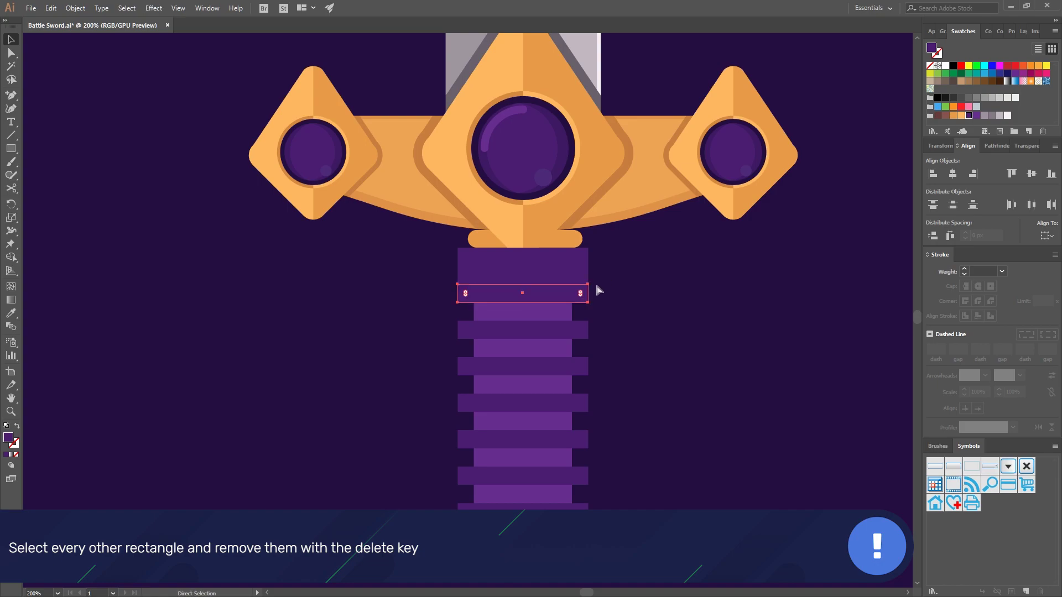
left_click(585, 279)
key("Delete")
- Select all the remaining dark purple bands and shift them slightly down the handle
left_click(581, 258)
left_click(581, 293, "shift")
left_click(579, 330, "shift")
left_click(578, 367, "shift")
left_click(579, 404, "shift")
left_click(580, 440, "shift")
left_click(581, 477, "shift")
left_click(580, 513, "shift")
key("a")
key("v")
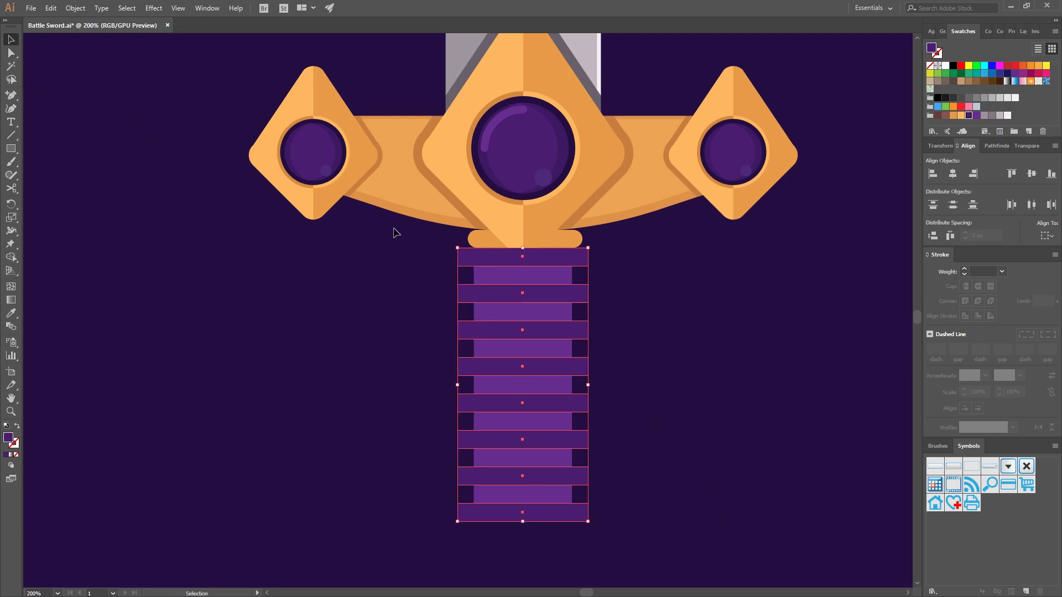
key("shift+Down")
left_click(722, 383)
- Slant all the bands by shifting only their right-side anchor points downward
key("a")
left_click_drag(597, 251, 583, 557)
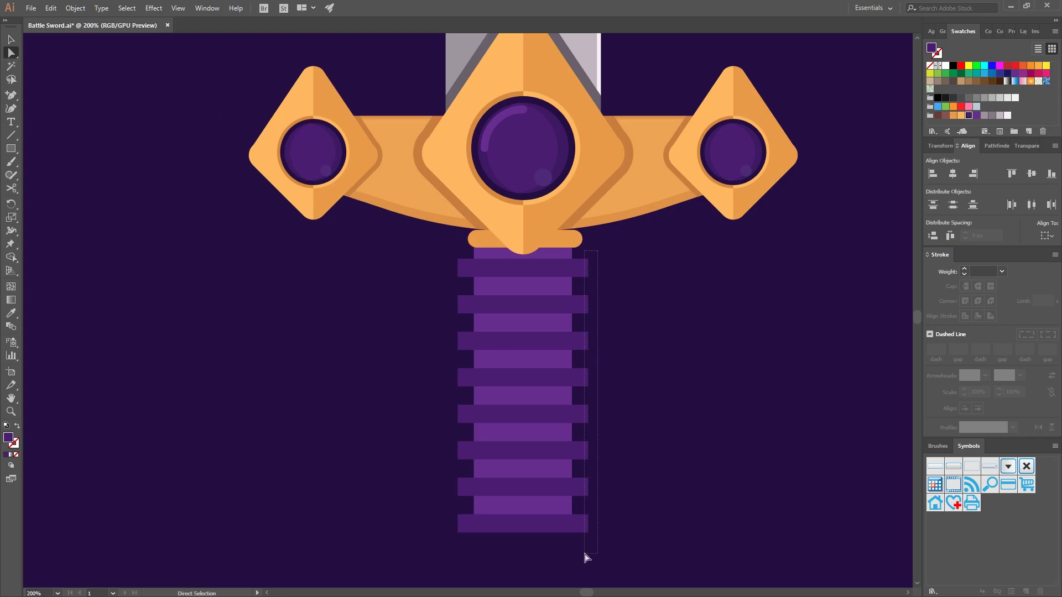
key("shift+Down")
key("shift+Down")
key("shift+Down")
key("shift+Down")
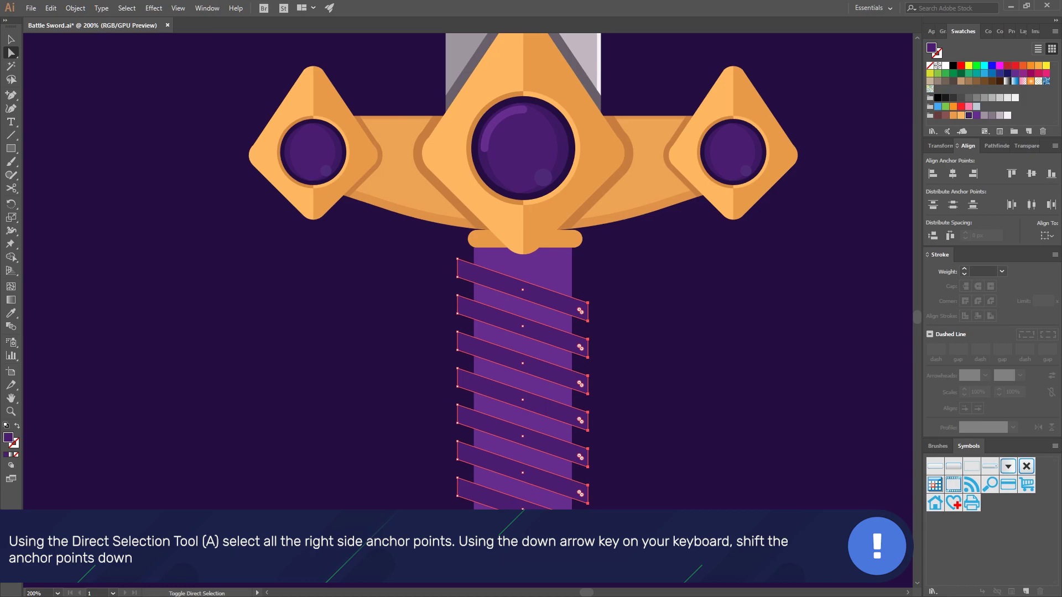
- Move the slanted bands up over the collar and narrow them evenly to slightly wider than the handle
left_click(11, 40)
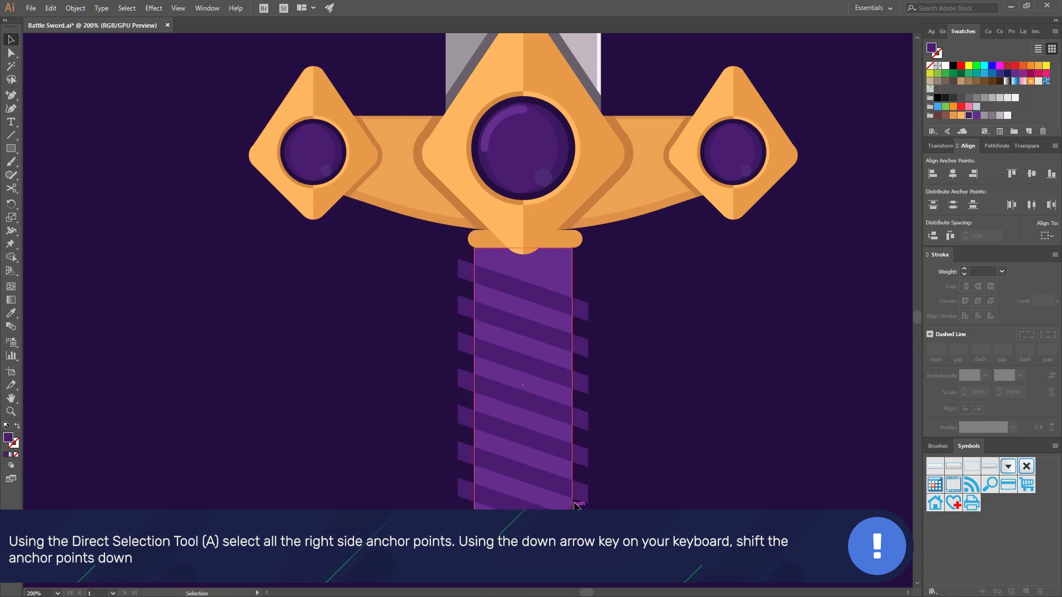
left_click_drag(578, 500, 584, 461)
left_click(642, 545)
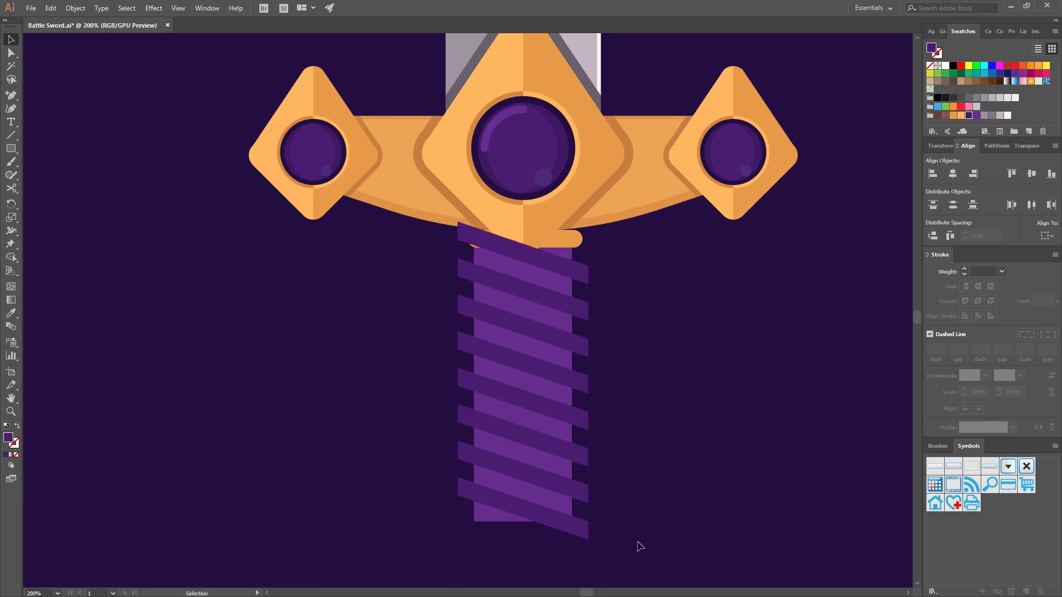
left_click(534, 397)
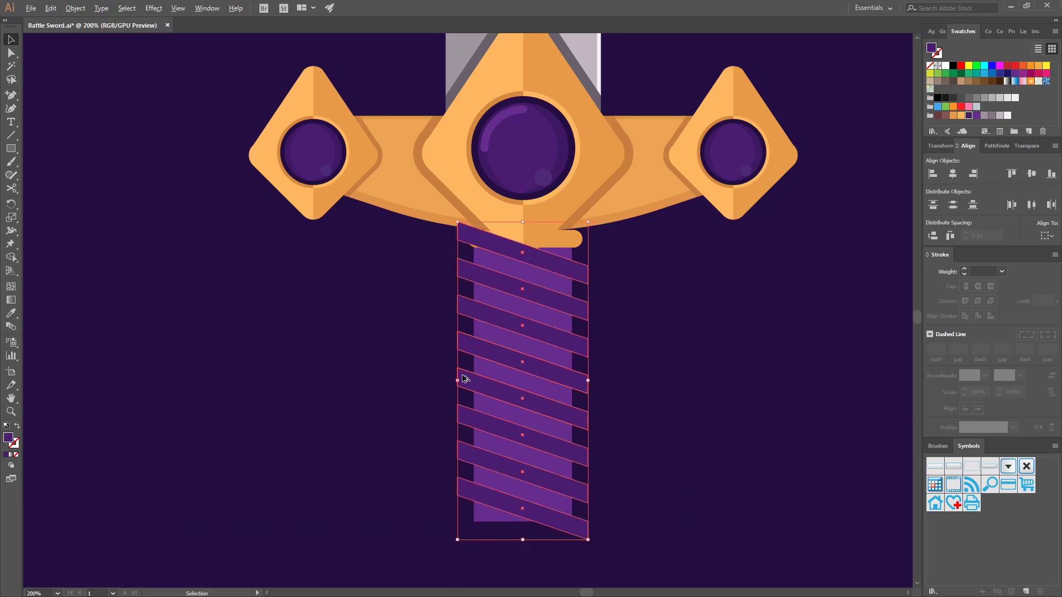
left_click_drag(457, 380, 472, 380)
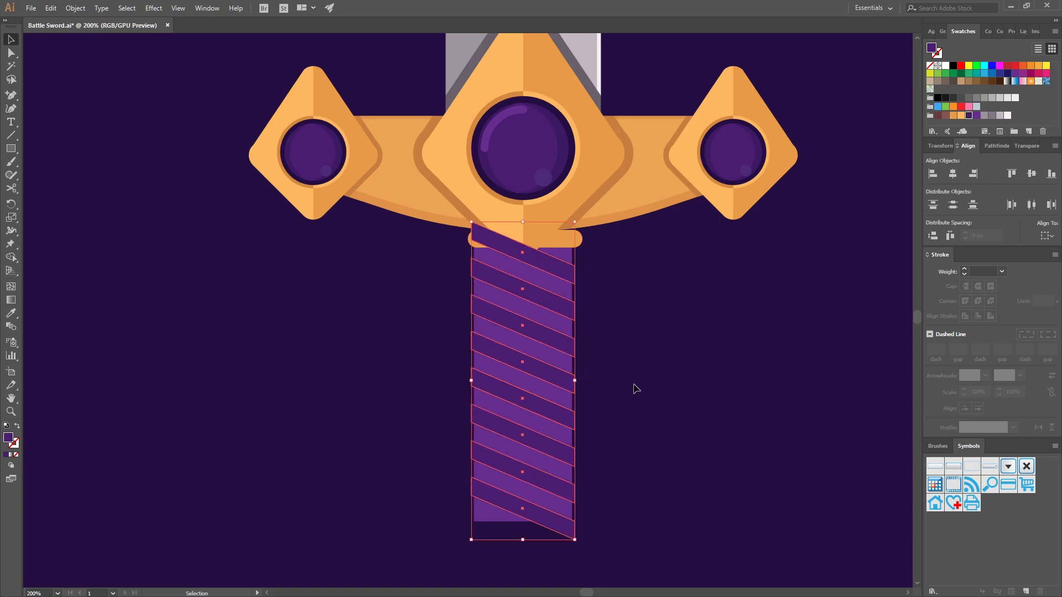
- Centre the slanted bands vertically on the handle, using the handle as the key object
left_click(501, 515, "shift")
left_click(500, 516)
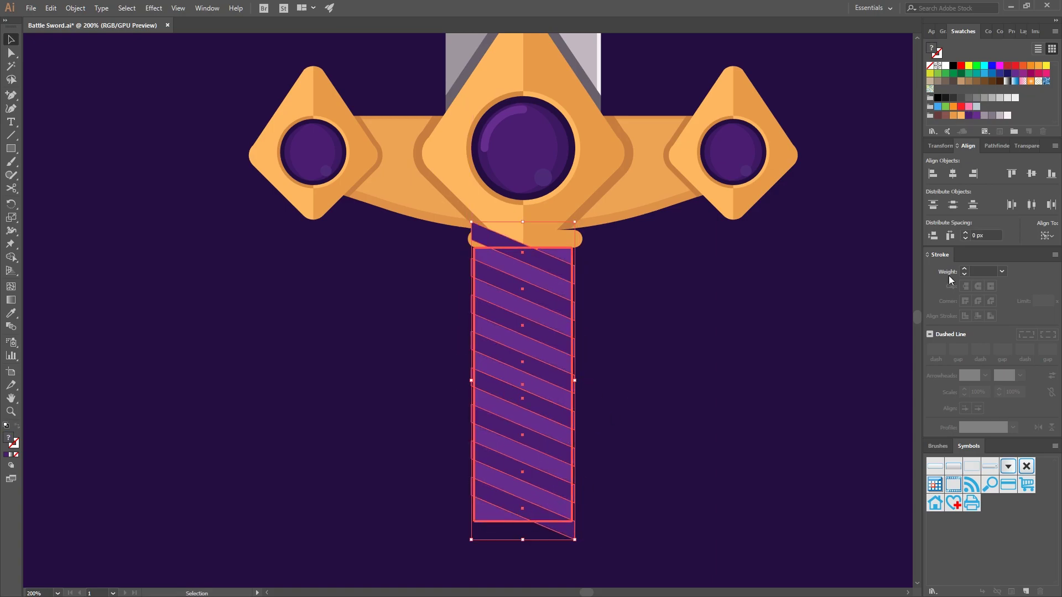
left_click(1032, 173)
left_click(731, 290)
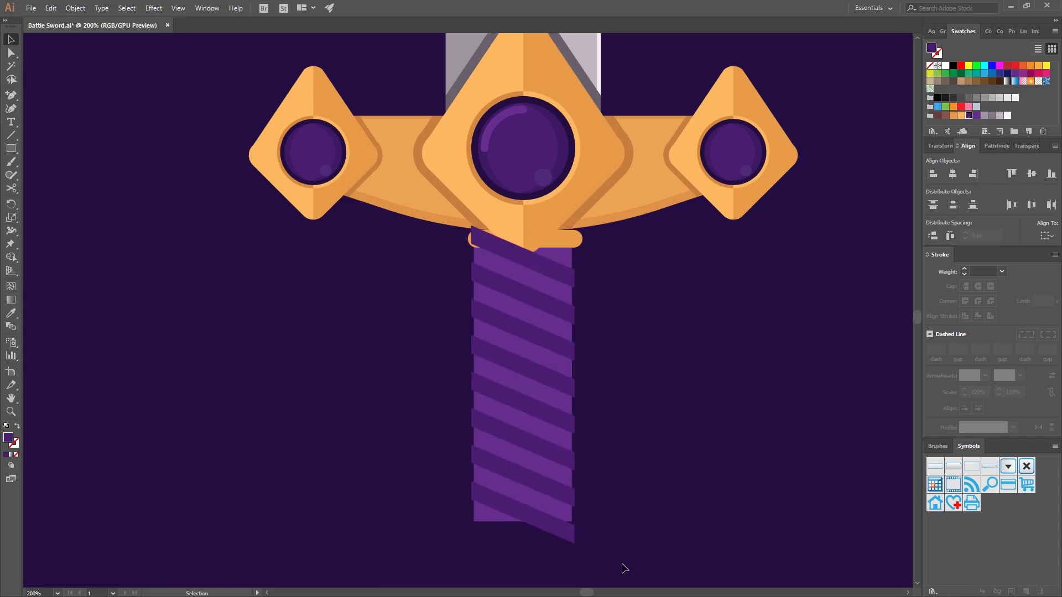
- Trim the band parts that extend beyond the handle's upper and lower ends with the Shape Builder tool
left_click_drag(480, 559, 627, 473)
key("shift+m")
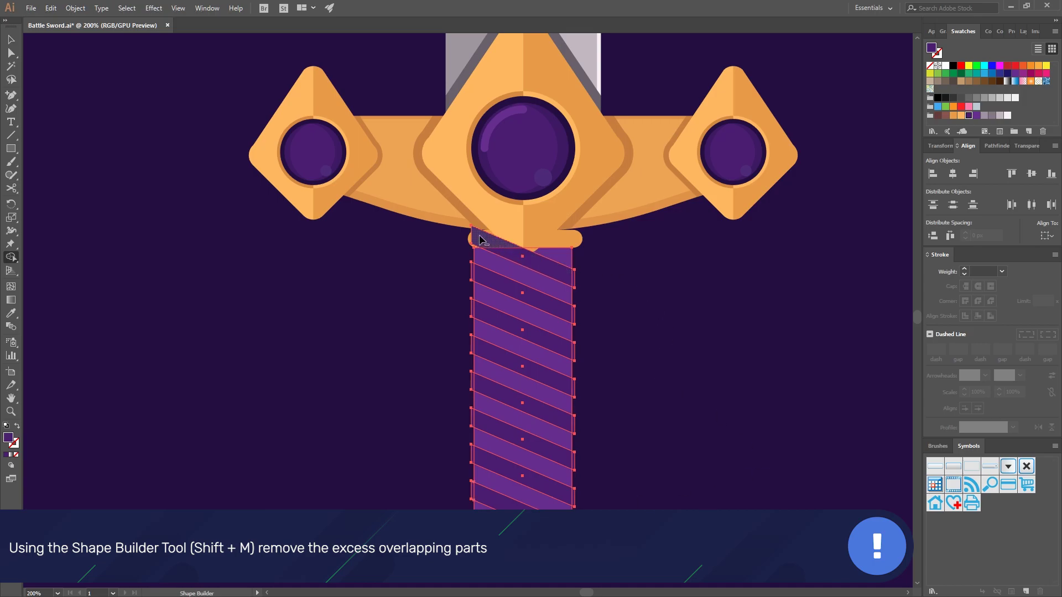
left_click(480, 239, "alt")
left_click(11, 41)
left_click(265, 277)
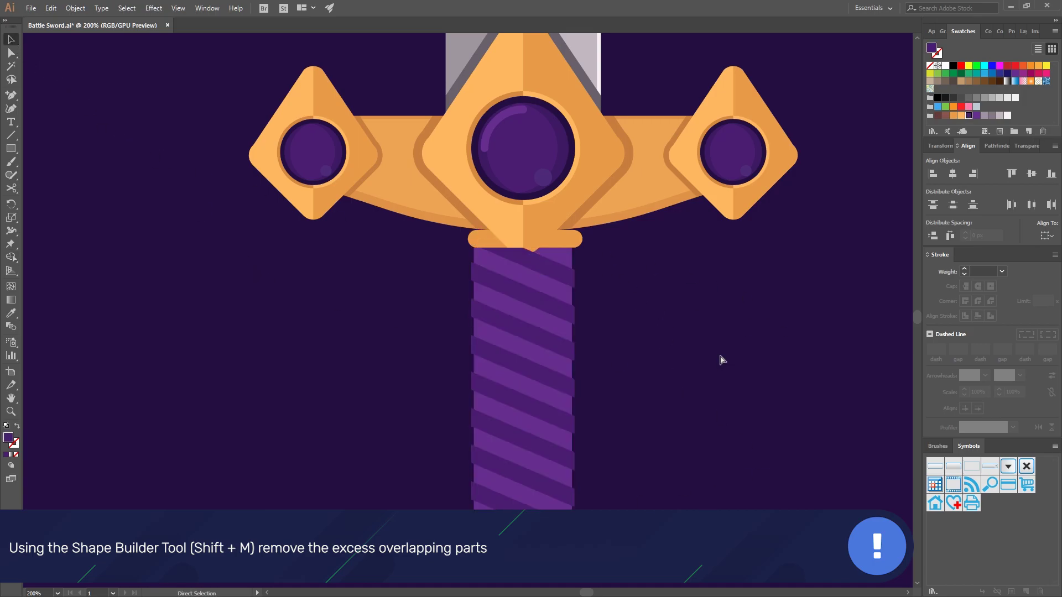
- Send the handle and its bands behind the tip of the guard's central kite
left_click(550, 278)
key("Down")
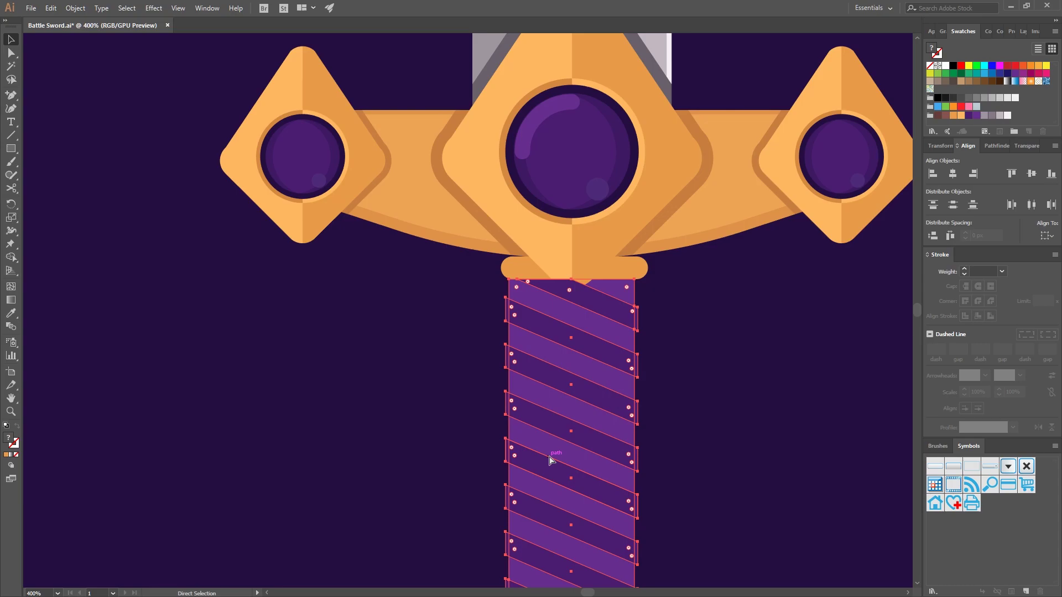
key("v")
left_click(658, 285)
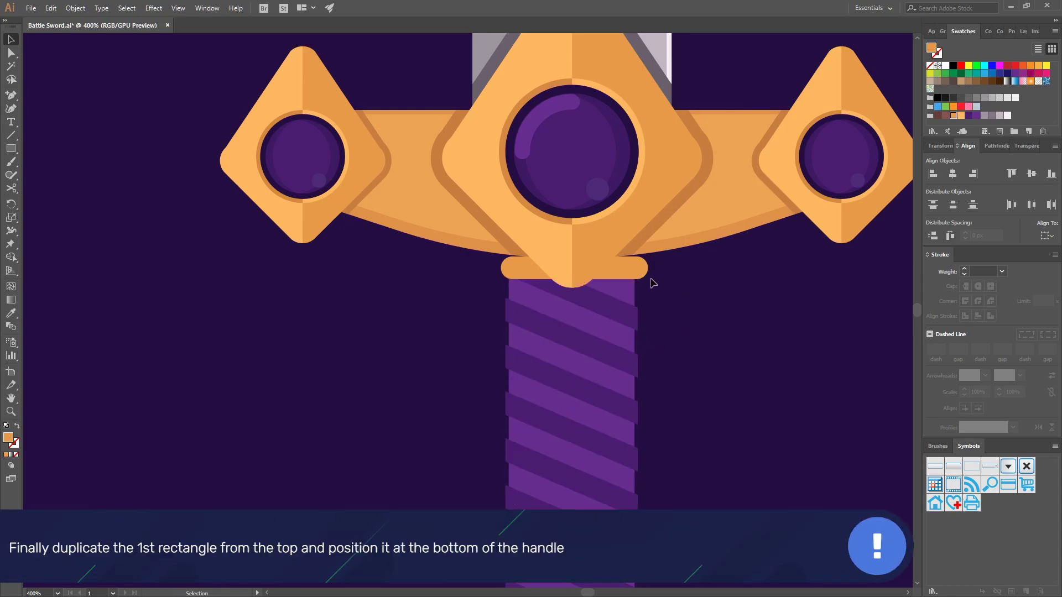
- Duplicate the rounded collar sideways to overlap its right half and fill the copy with the darker orange sampled beside the central orb
left_click_drag(620, 271, 693, 273)
key("i")
left_click(566, 217)
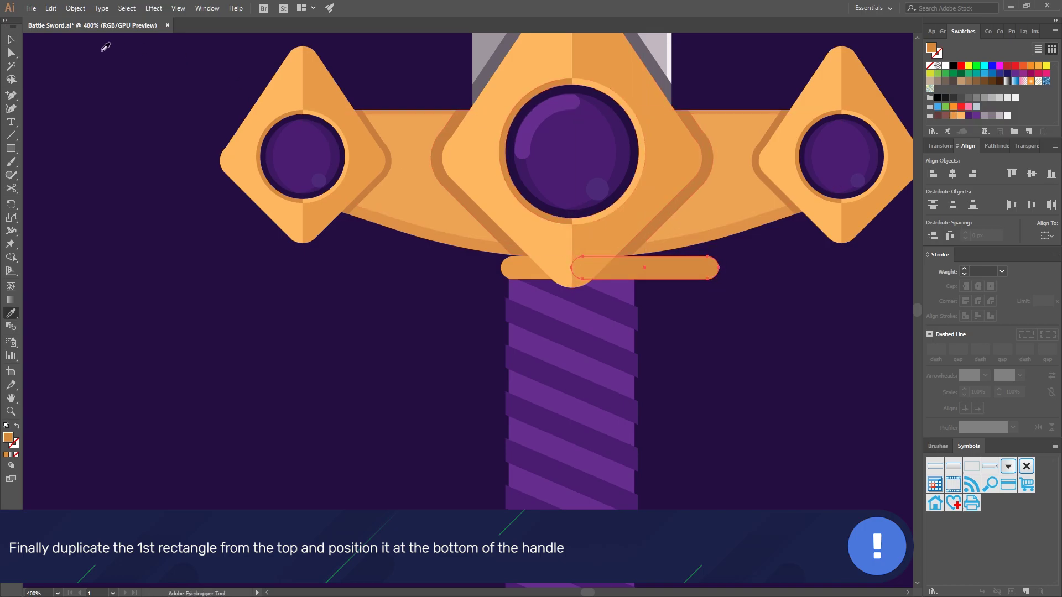
- Cut away the part of the darker copy that extends past the collar with the Shape Builder tool
left_click(10, 40)
left_click(505, 270, "shift")
key("shift+m")
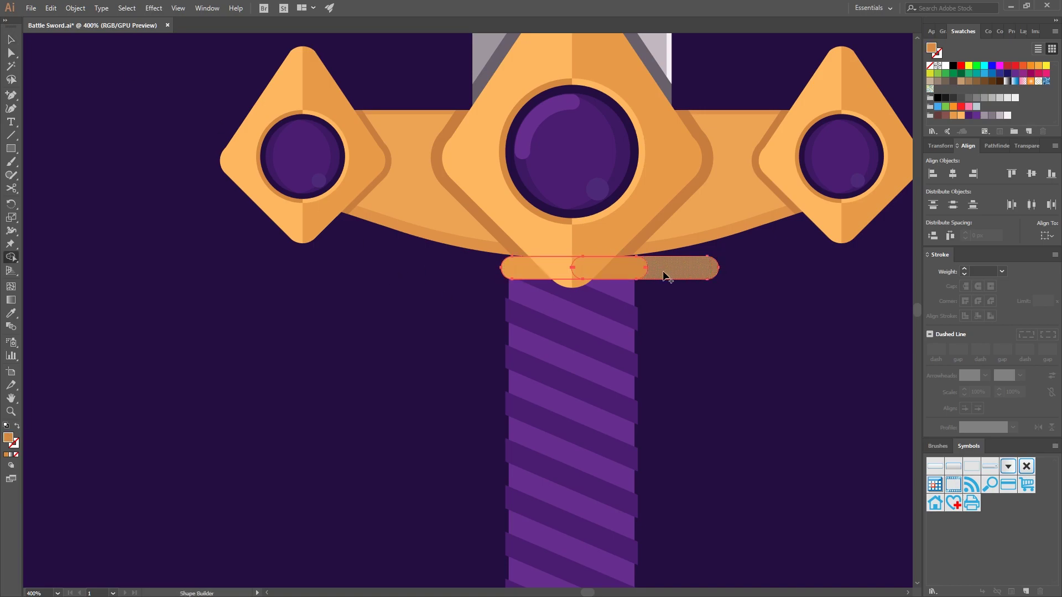
left_click(696, 275, "alt")
key("v")
left_click(494, 306)
- Duplicate the two-tone collar and position the copy directly beneath the handle's lower end
left_click_drag(509, 267, 666, 514)
left_click_drag(764, 520, 756, 160)
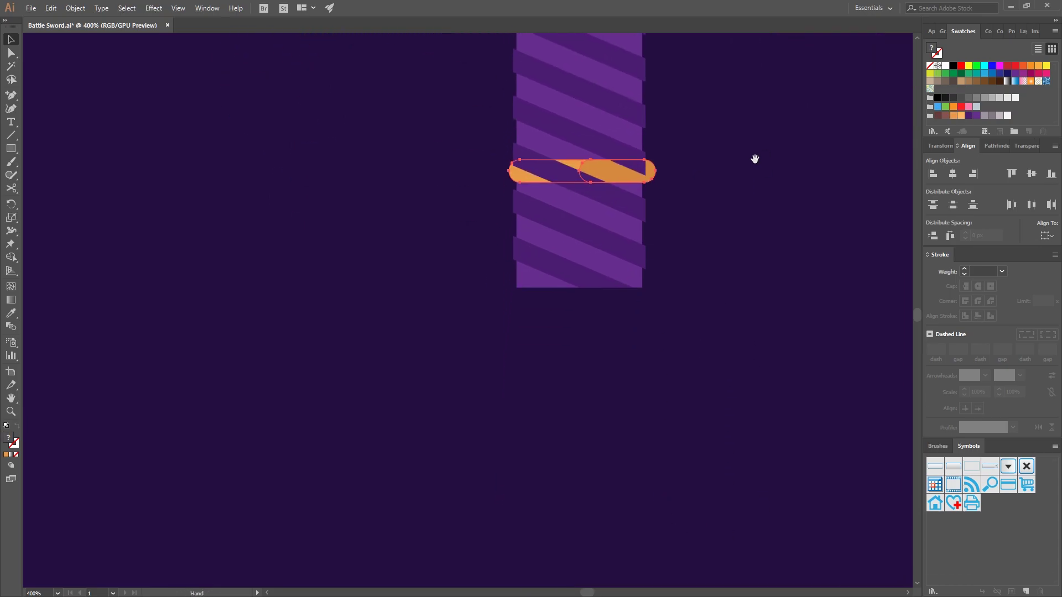
left_click(644, 173)
left_click(711, 193)
left_click(609, 171)
left_click_drag(523, 177, 529, 306)
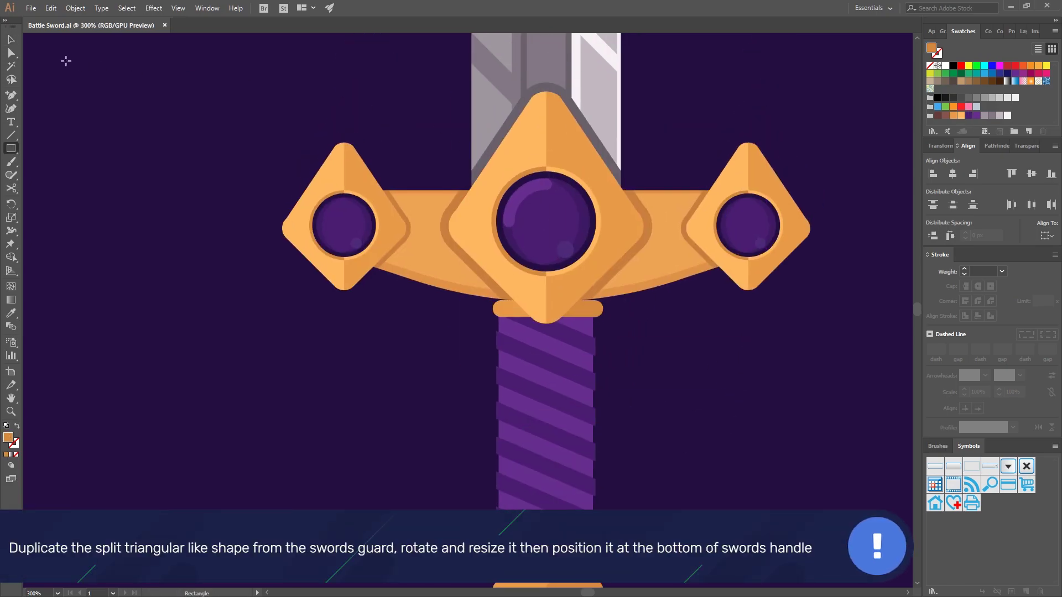
- Duplicate both halves of the guard's central kite and place the copy beside the handle's lower end
left_click(12, 43)
left_click(554, 131)
left_click(526, 140, "shift")
left_click_drag(526, 140, 696, 466)
scroll(788, 148, "down", 7)
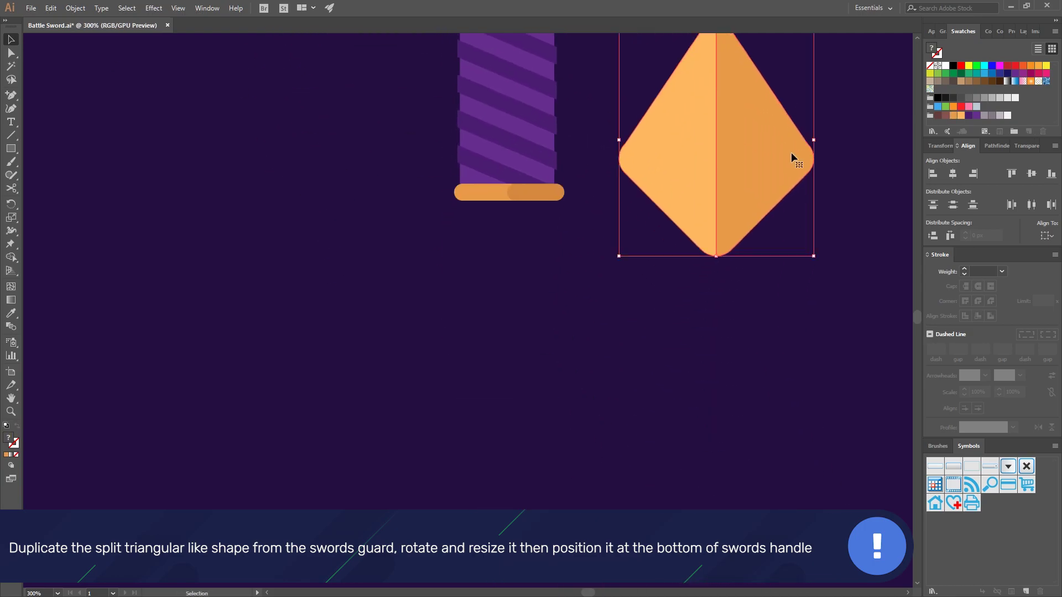
- Rotate the kite copy upside down, shrink it to the handle's width and position it over the lower collar
left_click_drag(819, 261, 637, 58)
left_click_drag(724, 91, 455, 347)
left_click_drag(409, 239, 460, 298)
left_click_drag(517, 350, 521, 207)
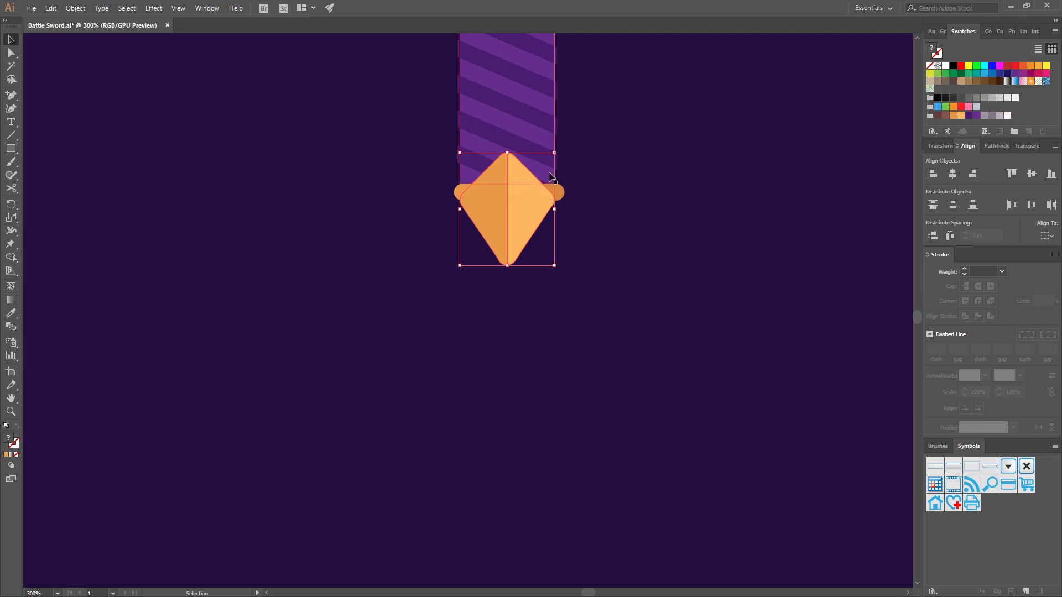
- Group the two halves of the small kite and centre the group horizontally on the handle
key("ctrl+g")
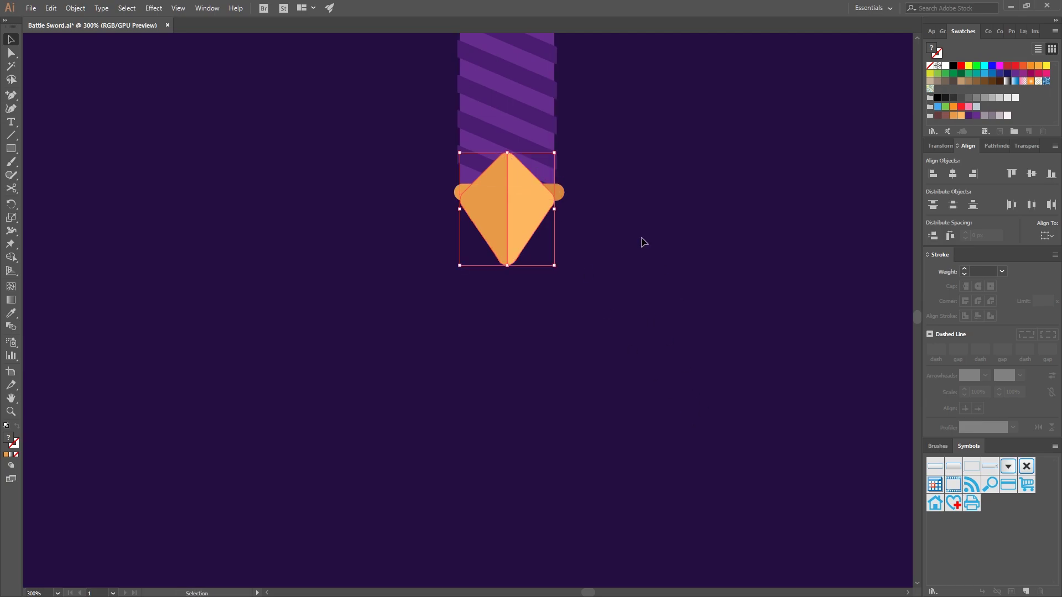
left_click(541, 175, "shift")
left_click(541, 175)
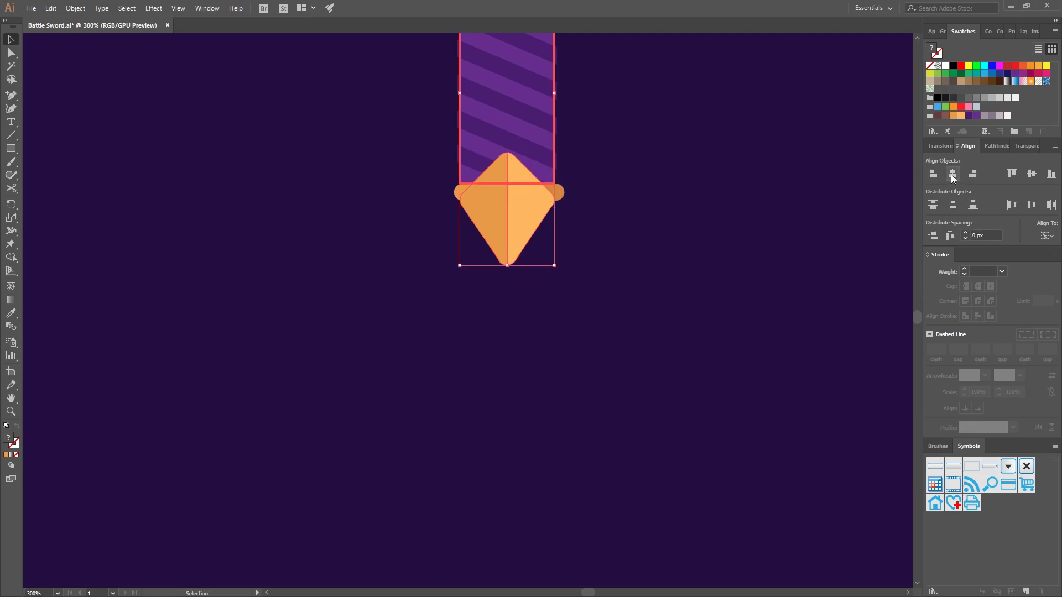
left_click(607, 239)
- Centre the two-tone lower collar horizontally on the handle, using the handle as the key object
left_click_drag(612, 281, 533, 336)
key("space")
left_click_drag(659, 162, 828, 352)
scroll(684, 383, "up", 2)
key("space")
left_click(653, 424)
left_click_drag(652, 425, 642, 402)
left_click(733, 351)
left_click(531, 360, "shift")
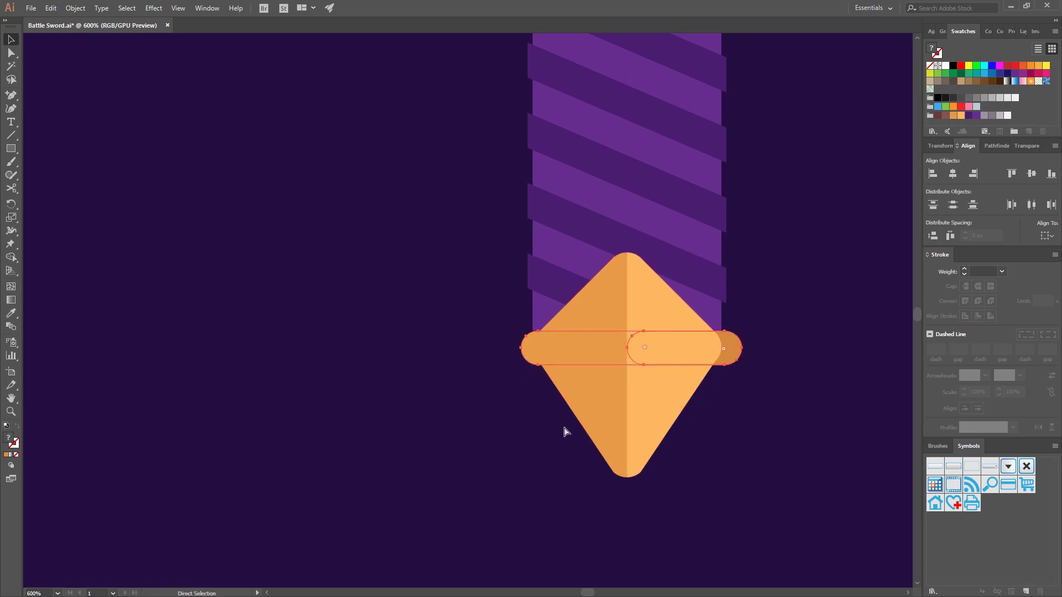
left_click(710, 314, "shift")
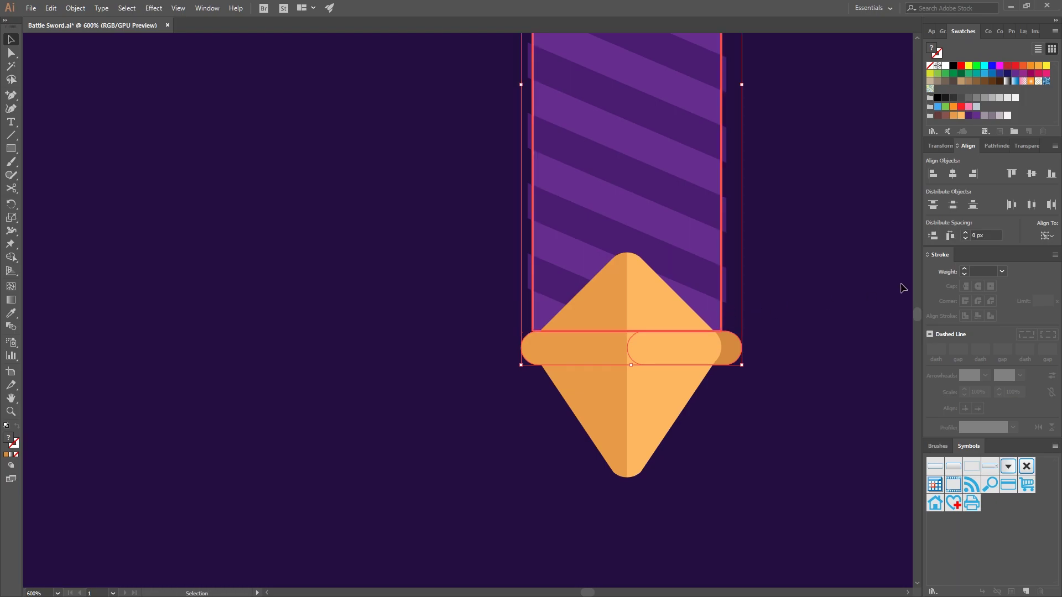
left_click(954, 175)
left_click(851, 259)
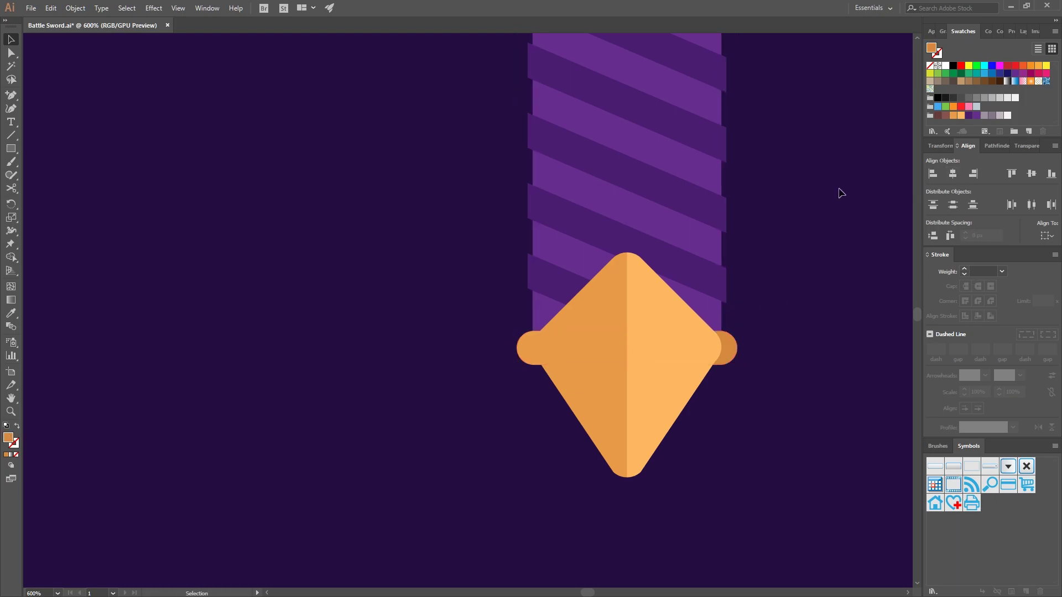
- Centre the two-tone upper collar horizontally on the handle, using the handle as the key object
scroll(844, 153, "down", 3)
left_click_drag(849, 125, 695, 396)
left_click(634, 320)
left_click(613, 349, "shift")
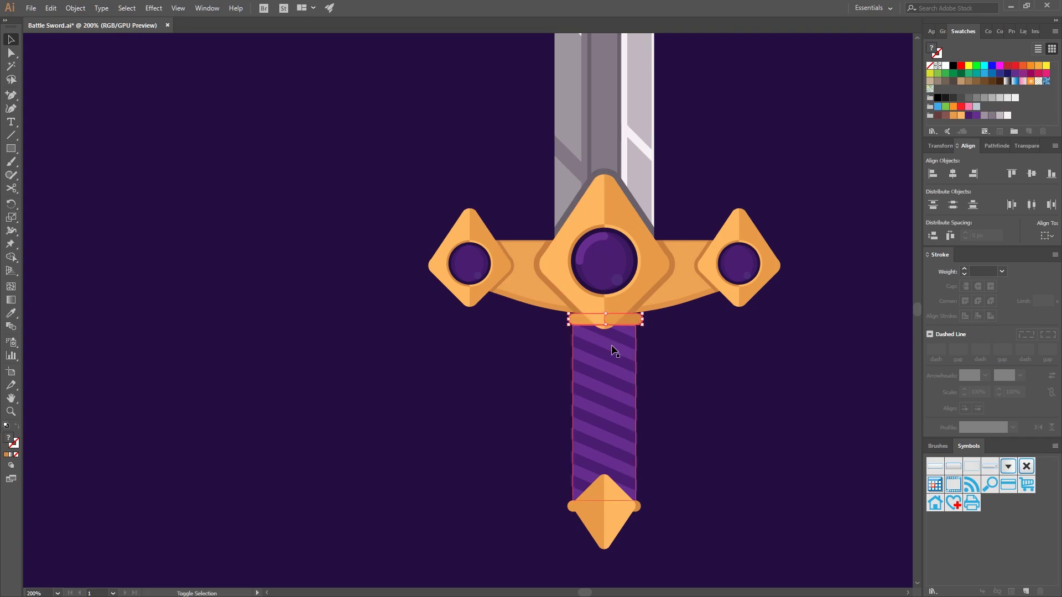
double_click(624, 352, "shift")
double_click(754, 352)
left_click(639, 324)
left_click(628, 355, "shift")
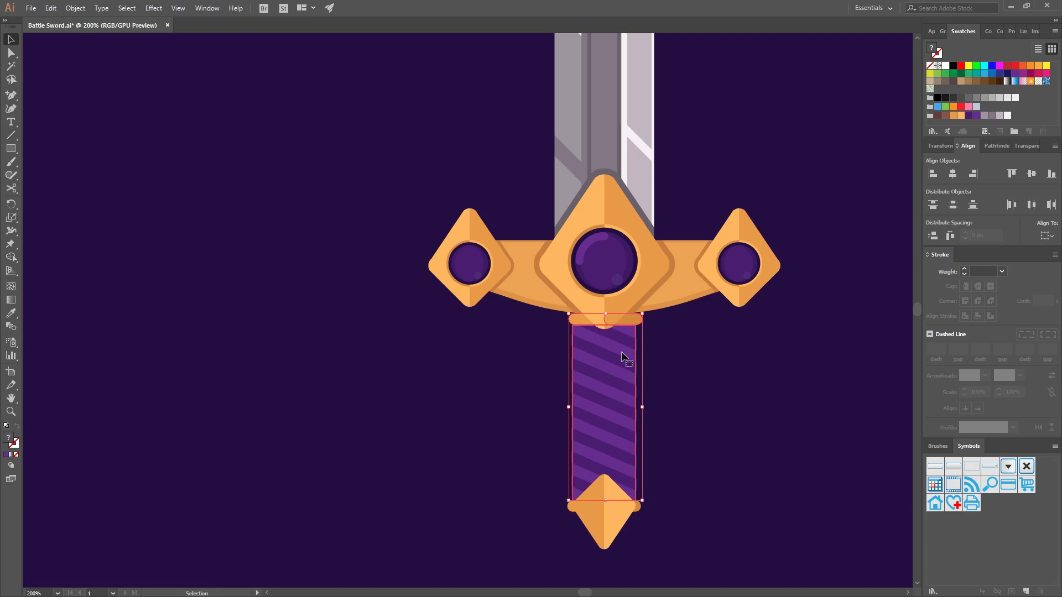
left_click(953, 174)
left_click(791, 416)
- Recolour the left part of the lower collar with the light orange sampled from the small kite's right half
left_click_drag(763, 426, 809, 324)
scroll(722, 420, "up", 2)
scroll(727, 436, "up", 2)
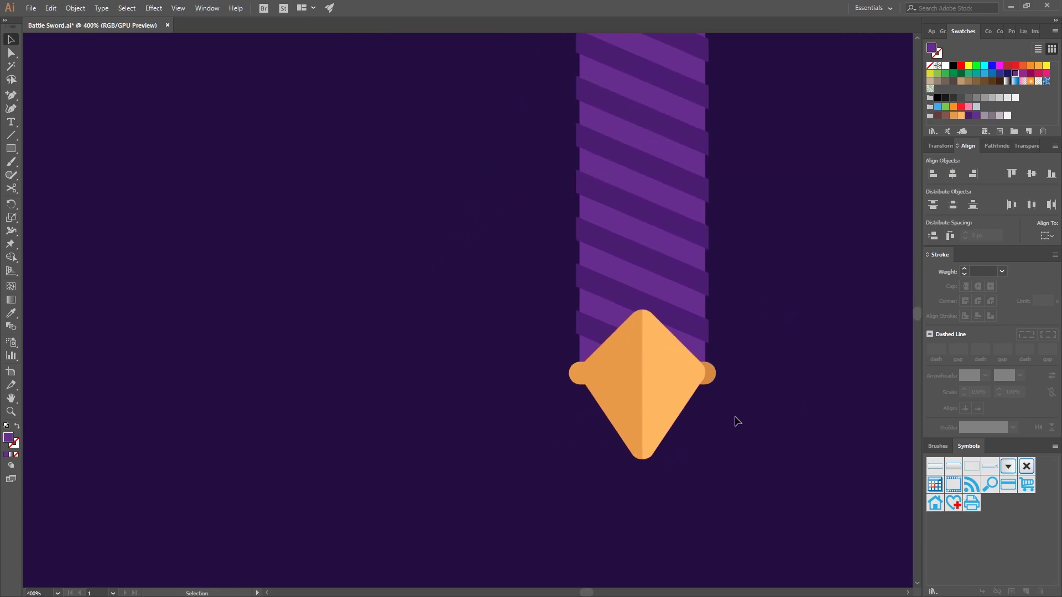
left_click(509, 399)
double_click(537, 354)
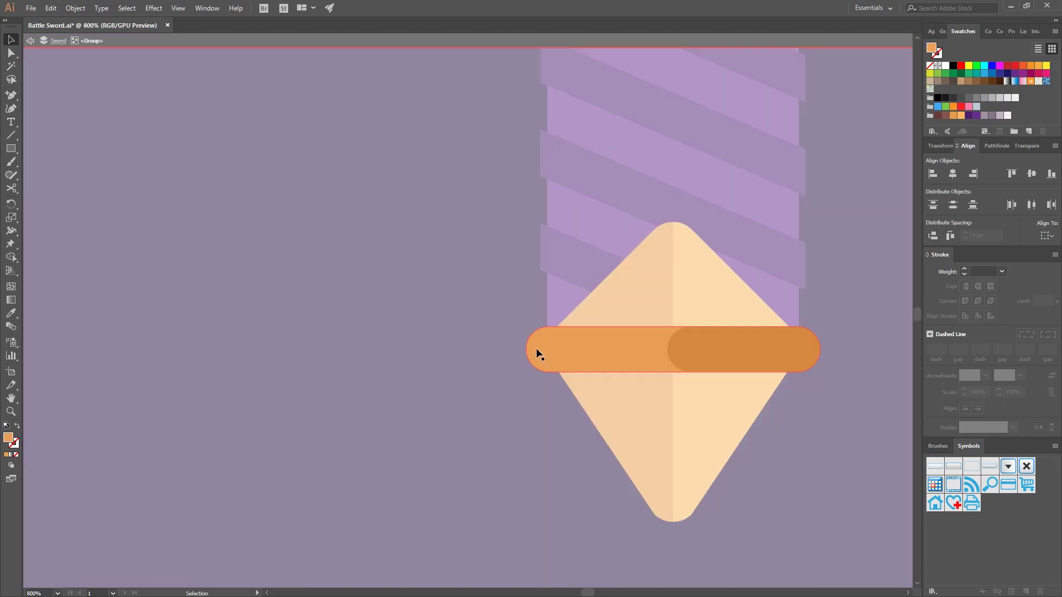
key("i")
left_click(733, 398)
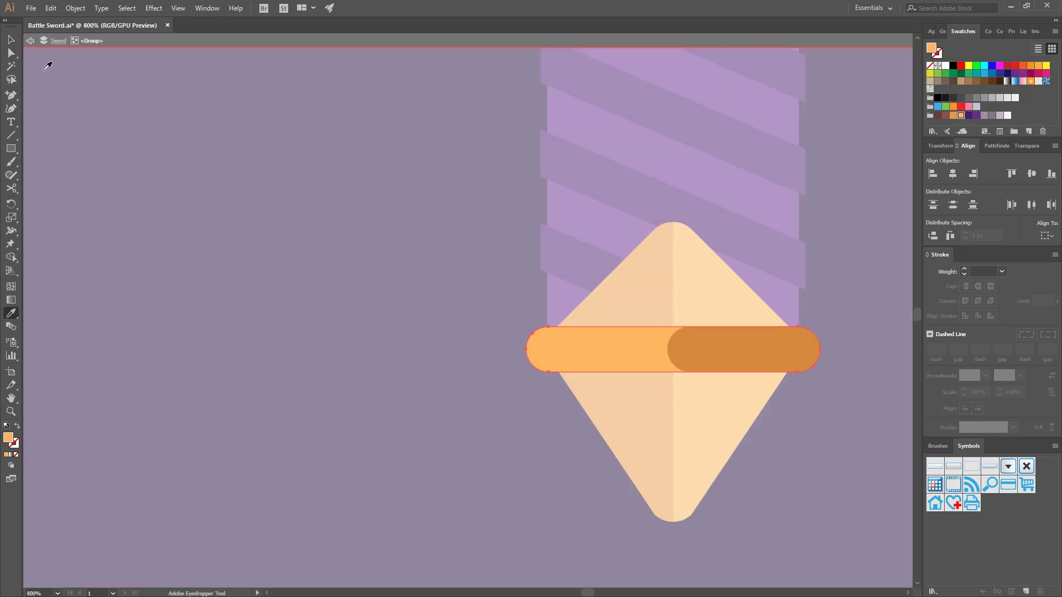
left_click(8, 40)
double_click(260, 299)
scroll(797, 498, "down", 3)
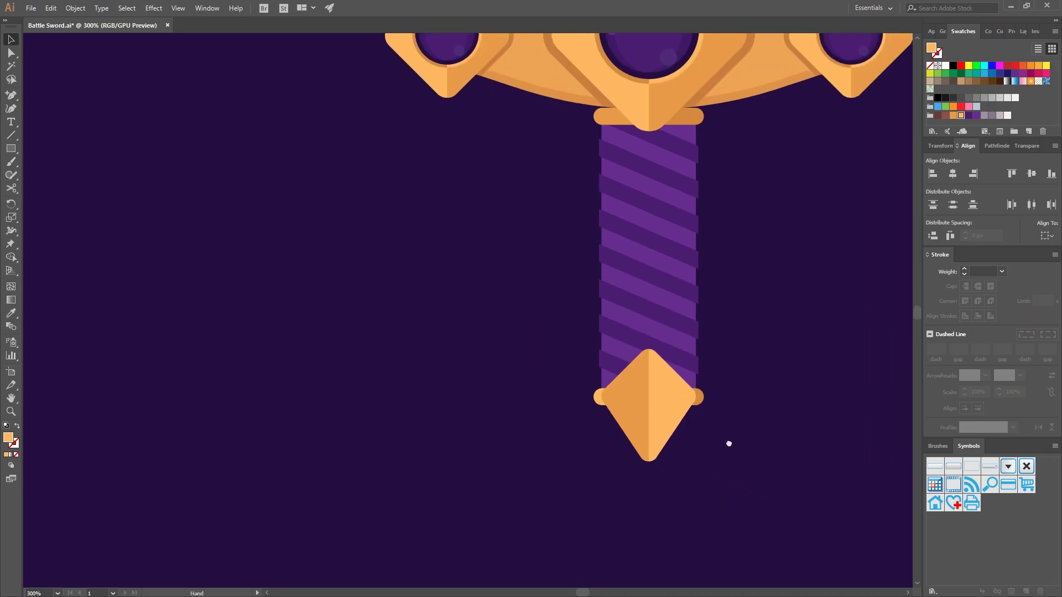
- Copy all the orb shapes, including the surrounding rings and highlight, from inside the guard's right kite group
scroll(756, 381, "down", 2)
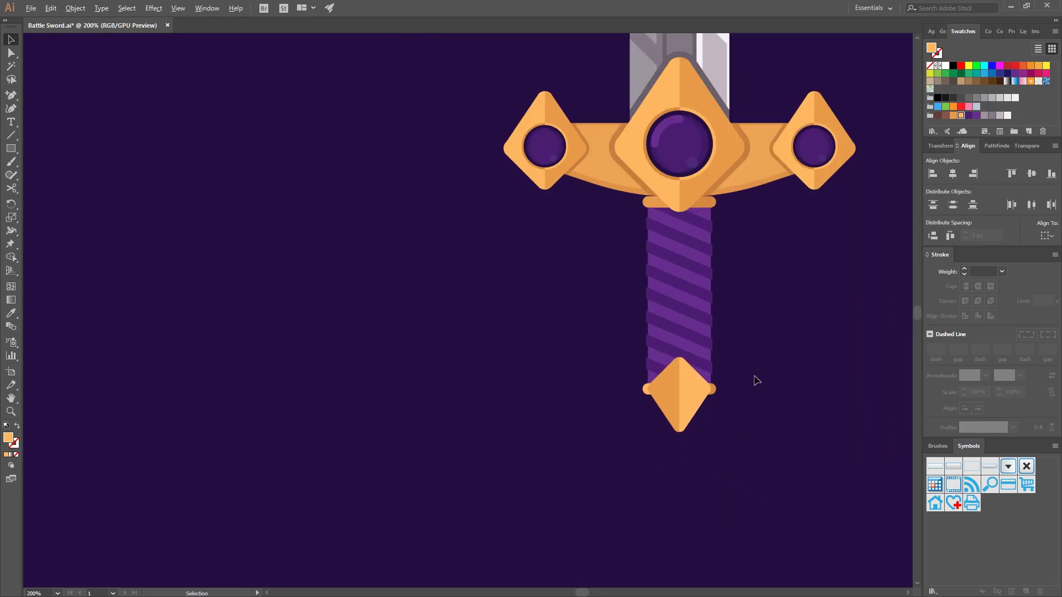
left_click(640, 434)
left_click(771, 177)
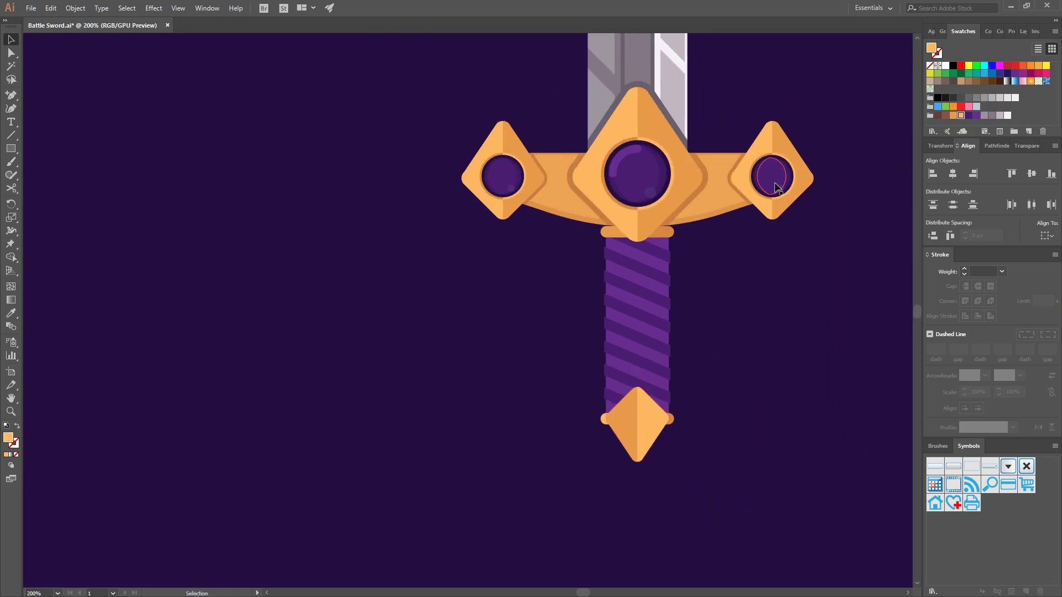
scroll(771, 177, "up", 4)
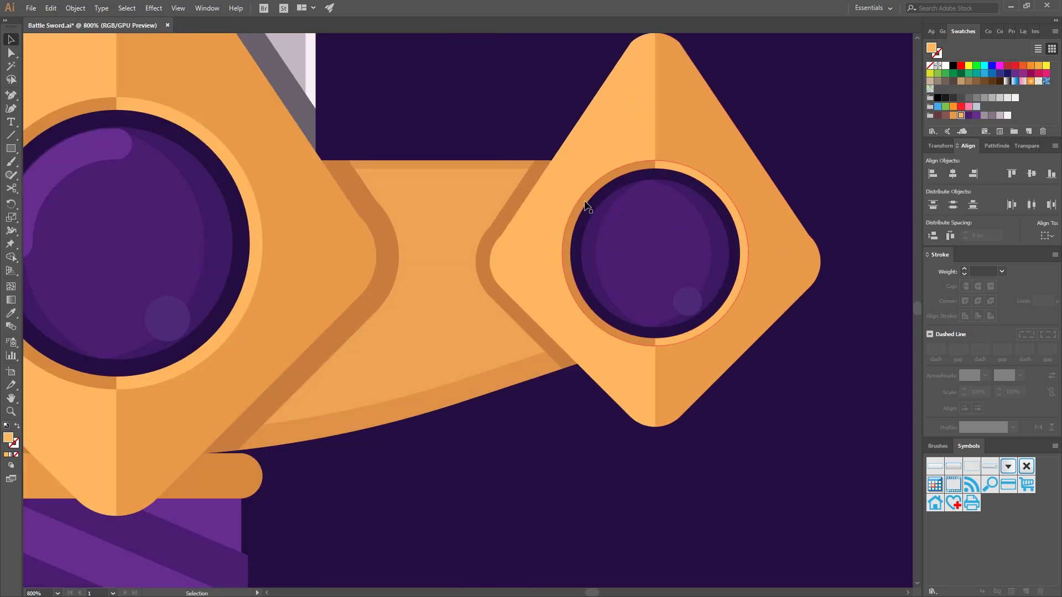
left_click(587, 206)
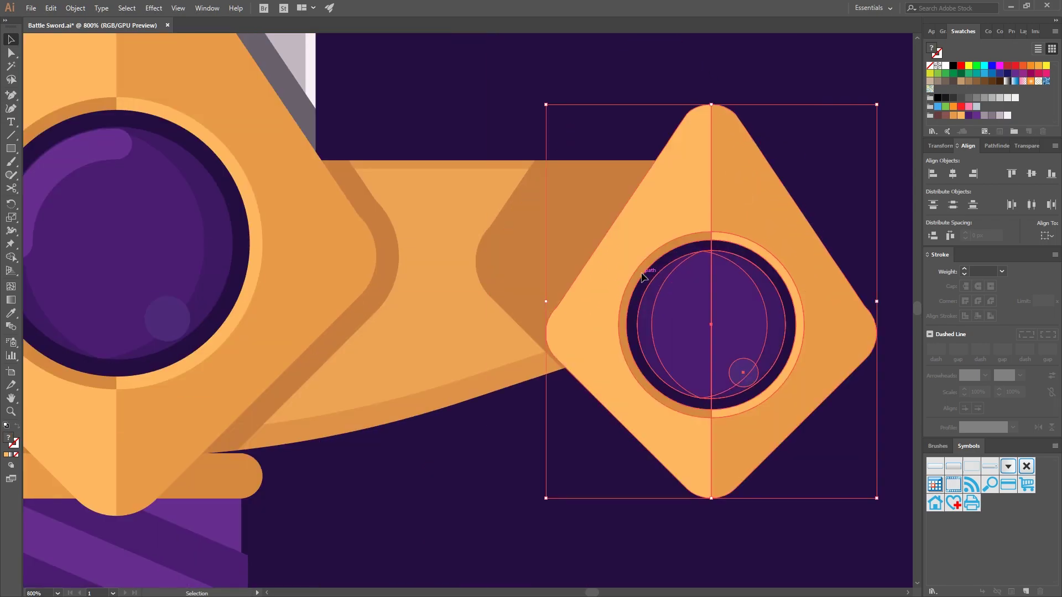
double_click(591, 237)
left_click(591, 236, "shift")
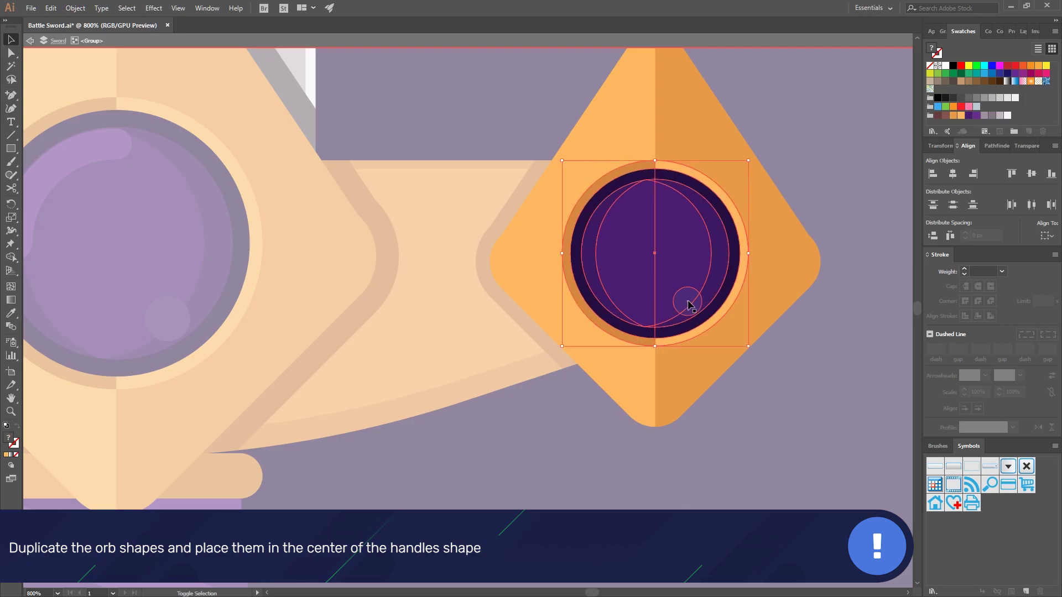
key("ctrl+c")
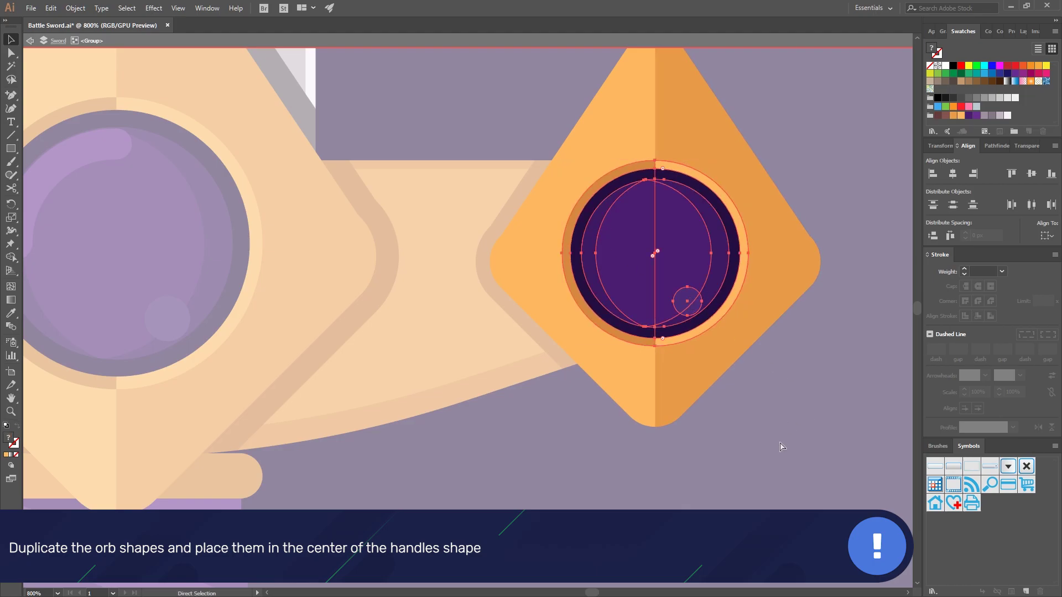
double_click(780, 445)
- Paste the copied orb and centre it horizontally and vertically on the pommel's small kite, using the kite as the key object
left_click_drag(780, 446, 899, 94)
scroll(830, 206, "down", 3)
left_click_drag(739, 300, 736, 281)
scroll(775, 354, "down", 2)
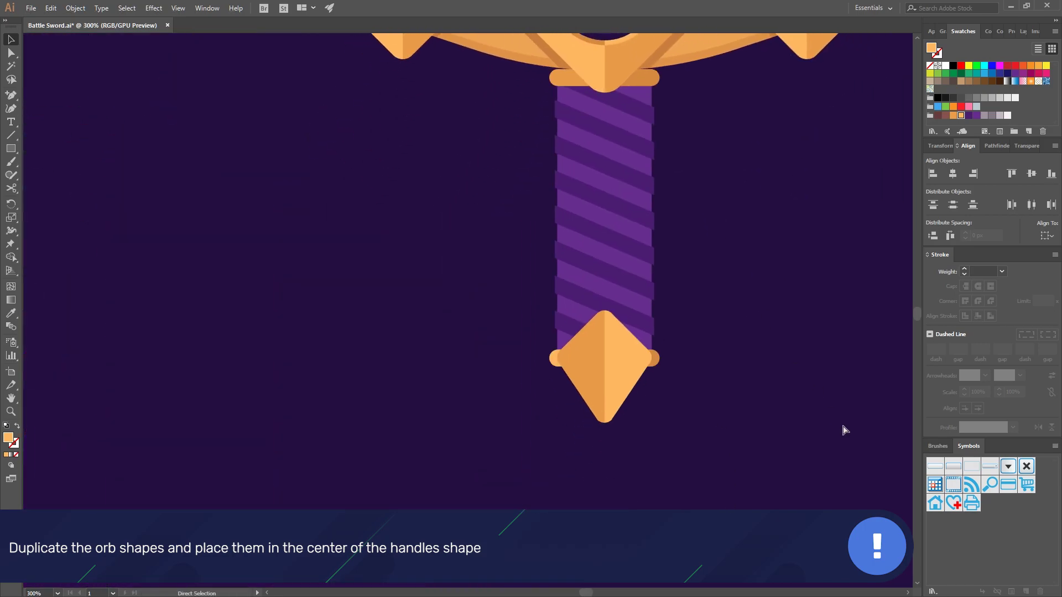
key("ctrl+v")
scroll(704, 359, "up", 1)
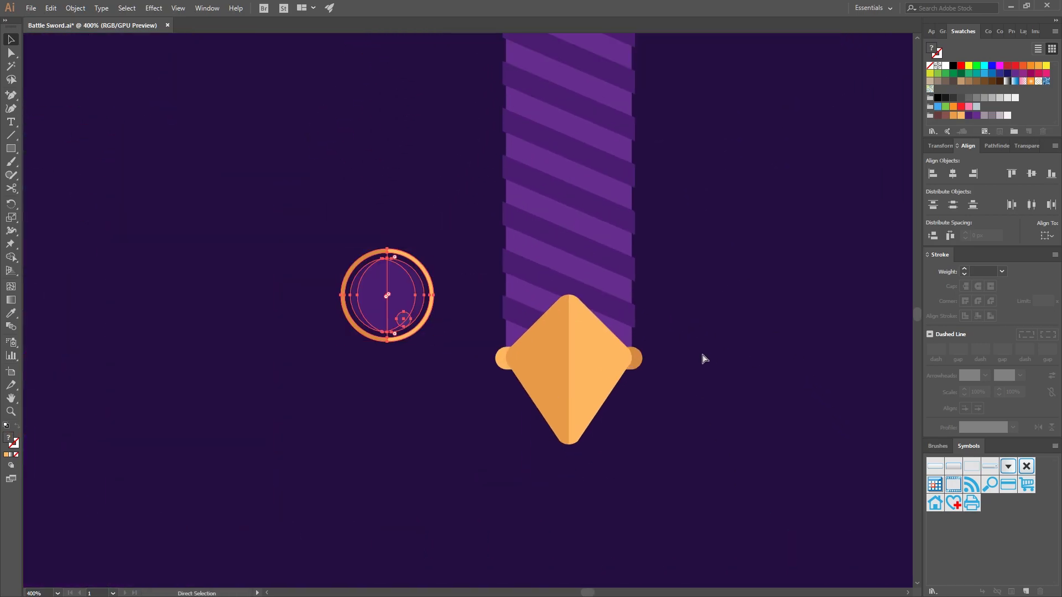
scroll(673, 287, "up", 1)
left_click(562, 390, "shift")
left_click(553, 415)
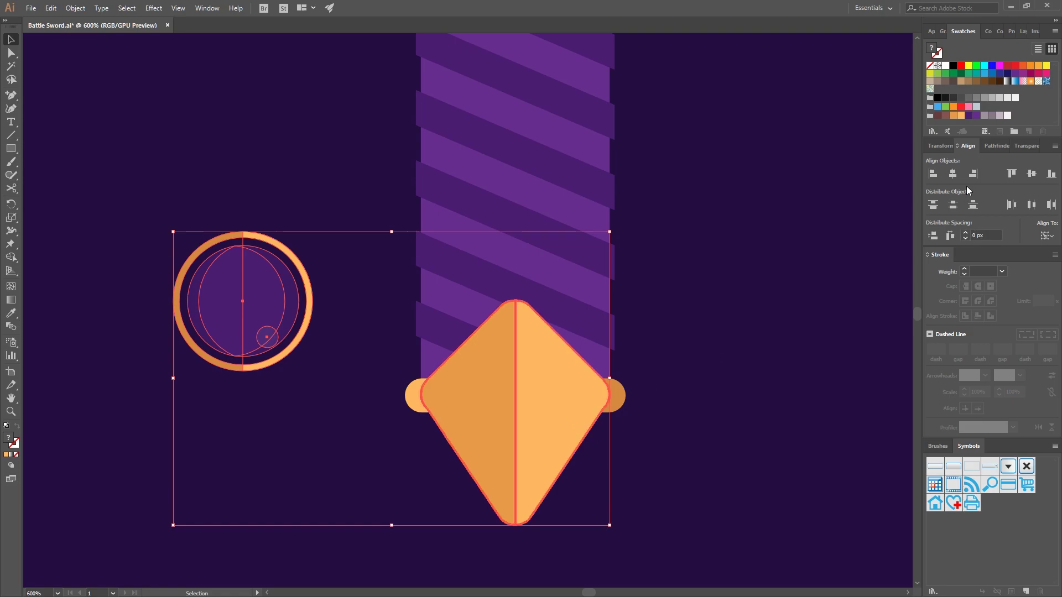
left_click(953, 173)
left_click(1031, 174)
key("ctrl+shift+a")
- Shrink the pommel orb proportionally around its centre and align it vertically with the centre of the lower collar
left_click(494, 389)
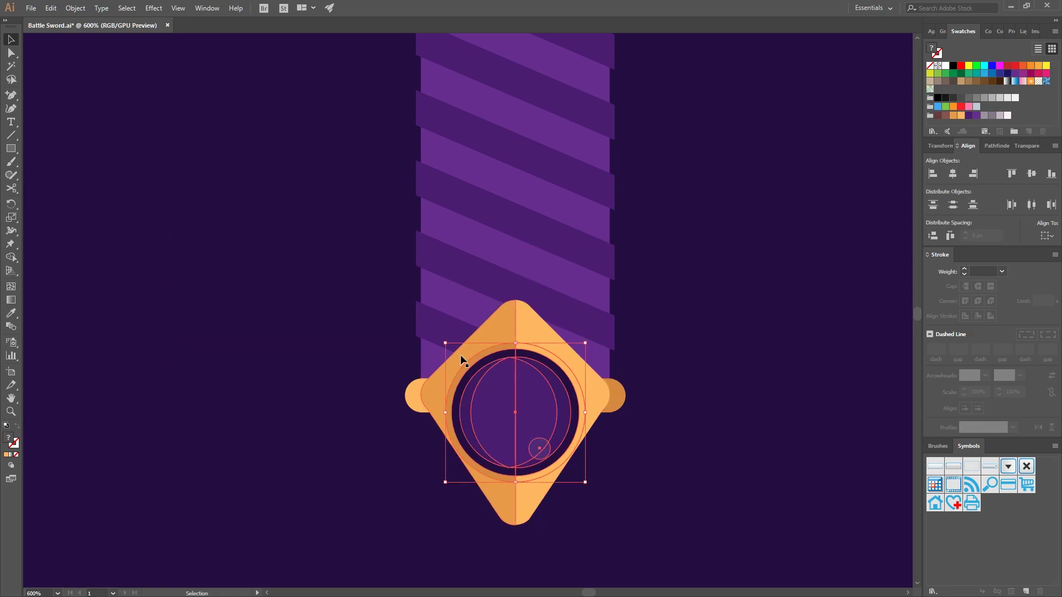
left_click_drag(444, 349, 471, 362)
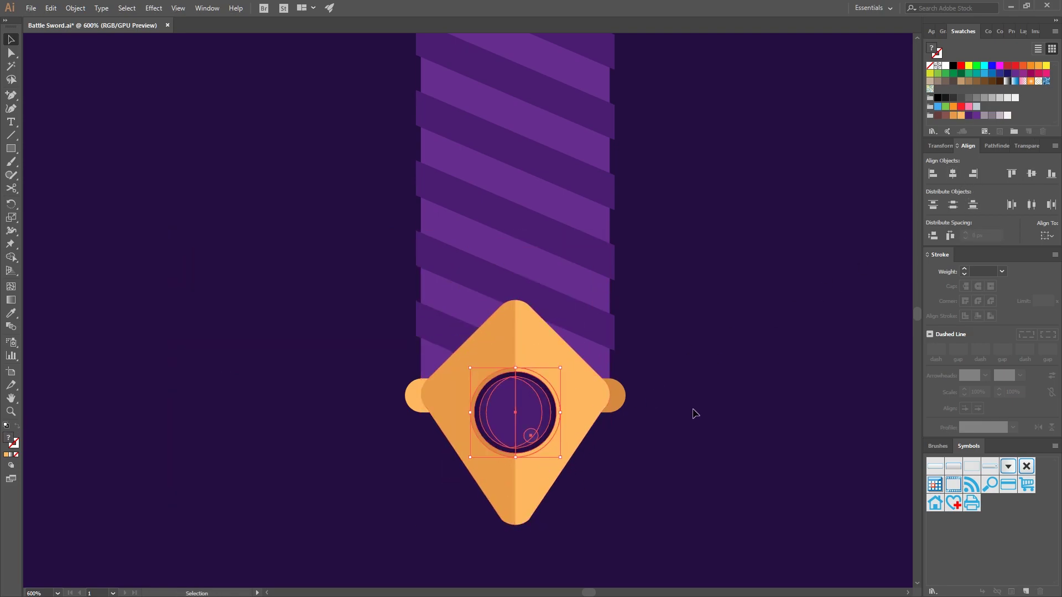
left_click(726, 389)
left_click(583, 408)
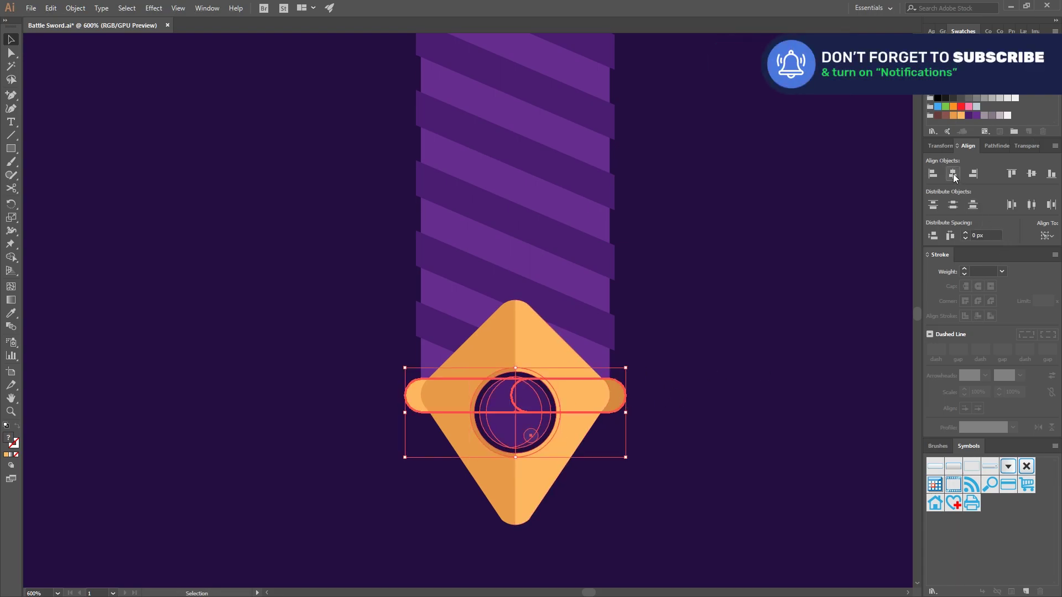
left_click(1032, 174)
left_click(761, 396)
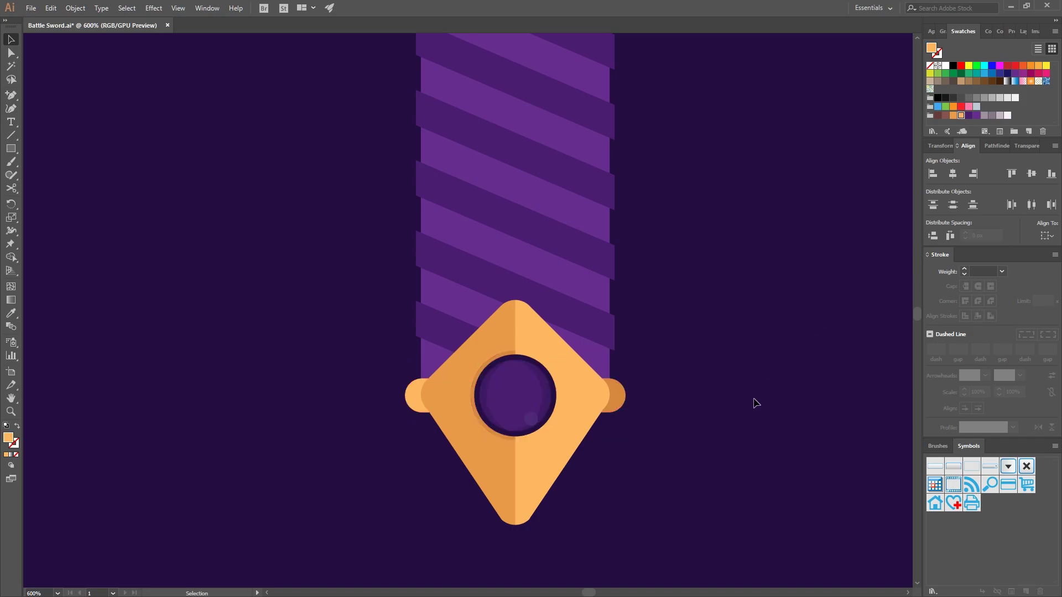
- Nudge the pommel orb slightly down so it sits lower within the small kite
scroll(742, 414, "down", 1)
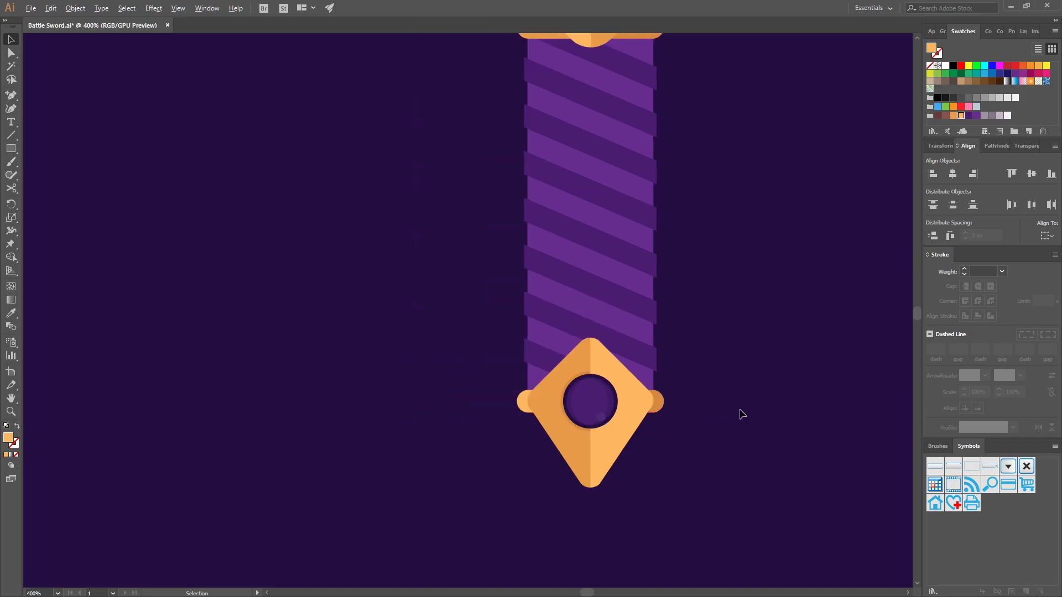
scroll(715, 413, "up", 1)
left_click_drag(736, 409, 837, 365)
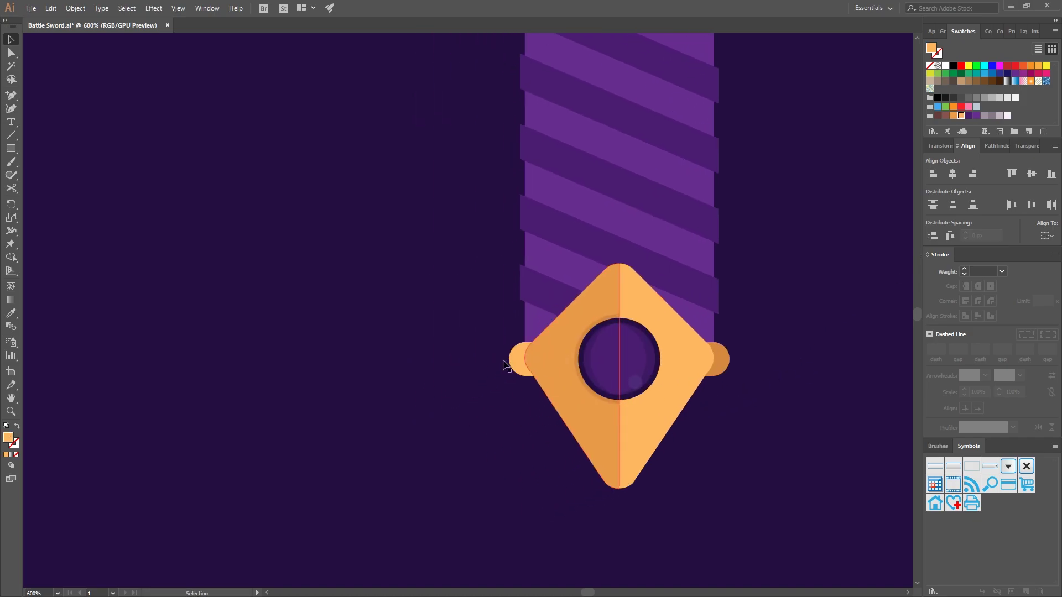
left_click(12, 53)
left_click(11, 40)
left_click_drag(566, 325, 559, 282)
left_click(626, 324)
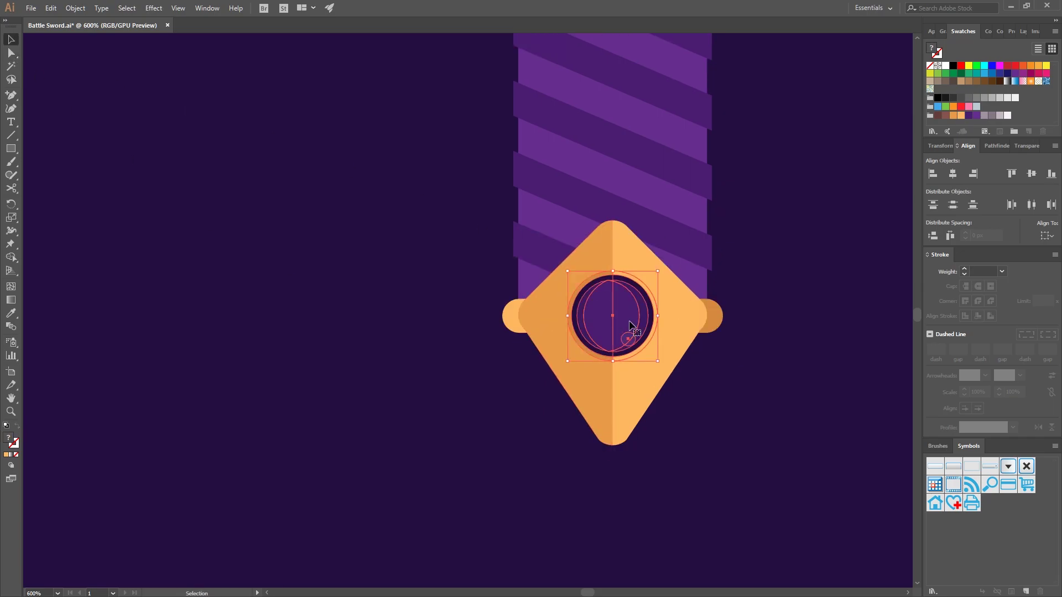
key("Down")
key("Down")
key("Down")
key("Down")
key("Down")
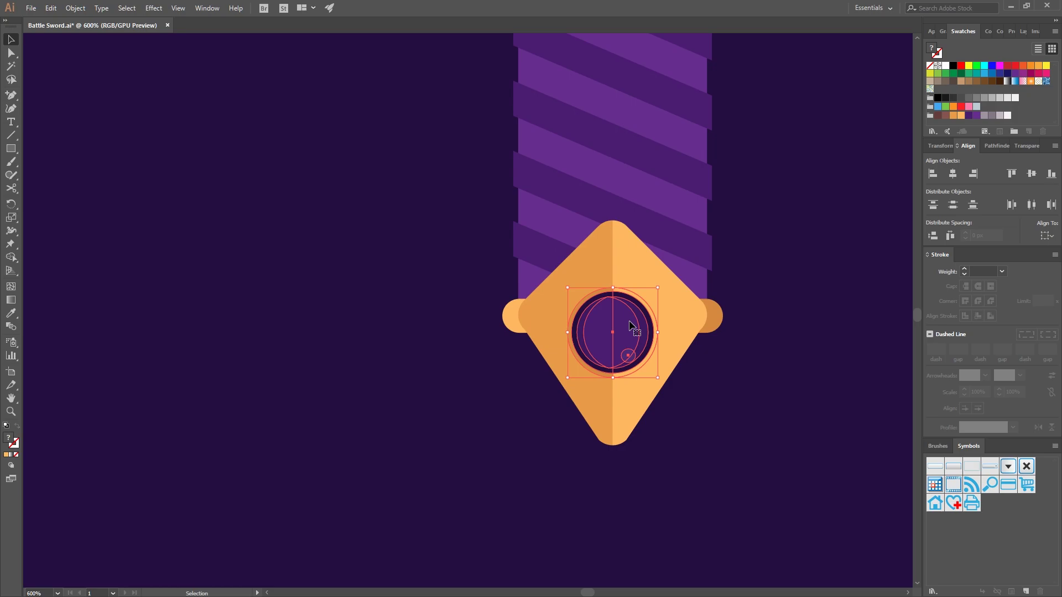
left_click(813, 386)
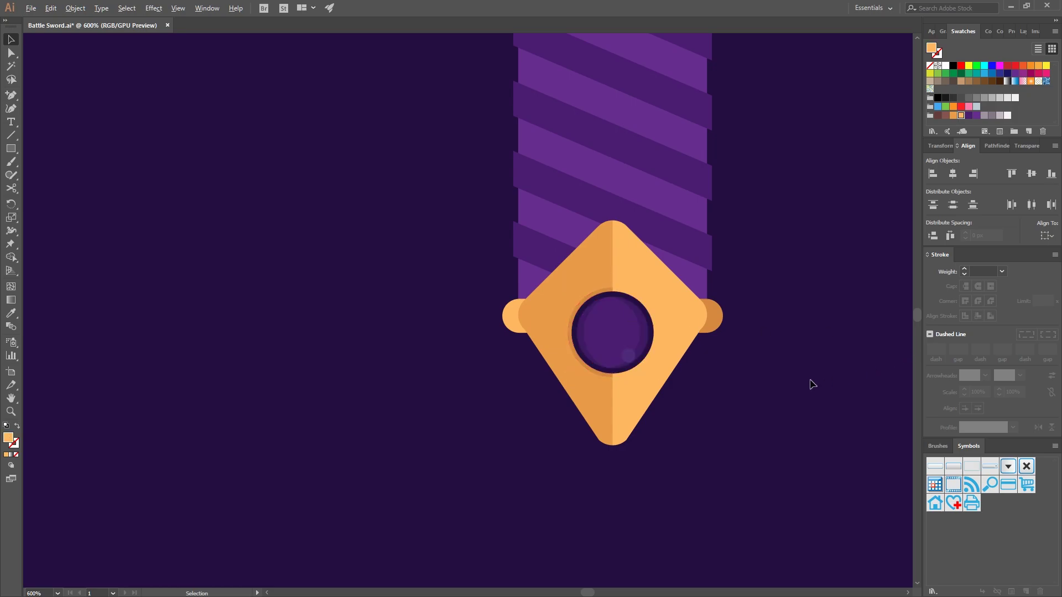
- Group all the sword's shapes and centre the group horizontally and vertically on the artboard
scroll(813, 384, "down", 4)
left_click_drag(813, 372, 642, 387)
scroll(720, 347, "down", 1)
left_click_drag(739, 491, 418, 79)
scroll(796, 334, "down", 3)
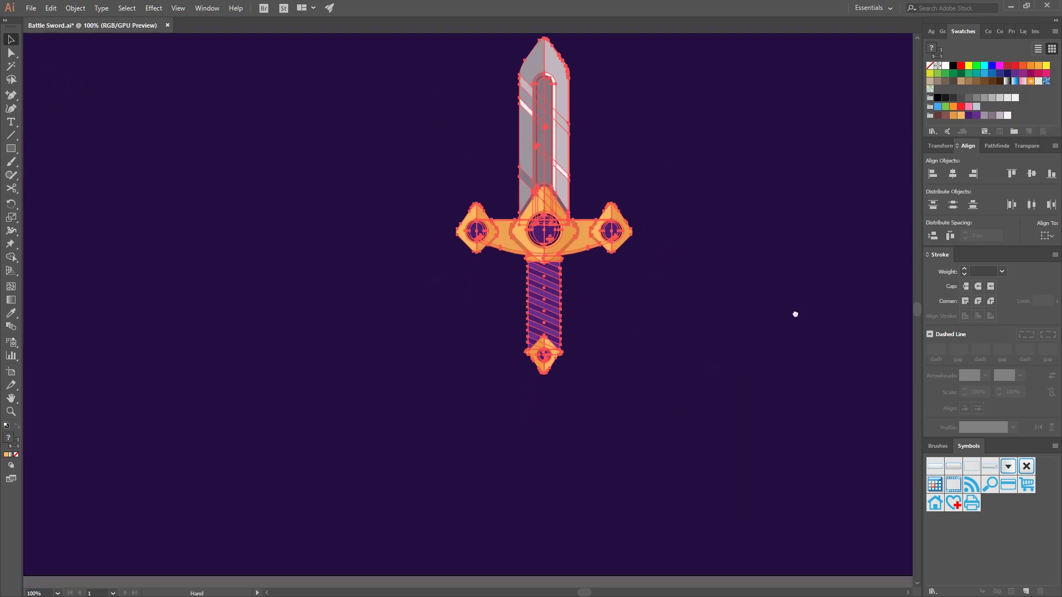
scroll(813, 252, "down", 1)
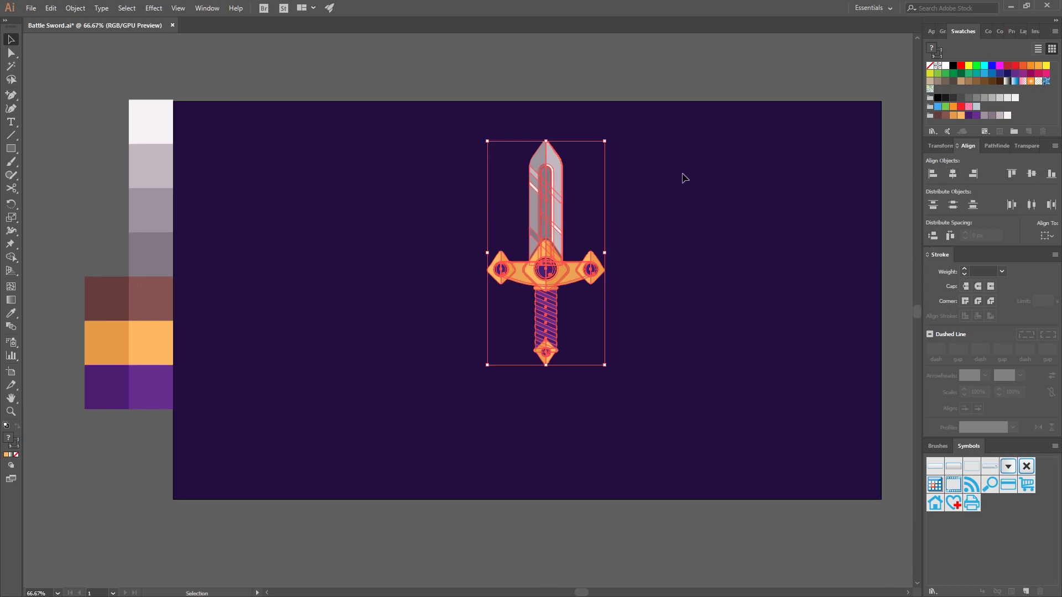
left_click(1046, 235)
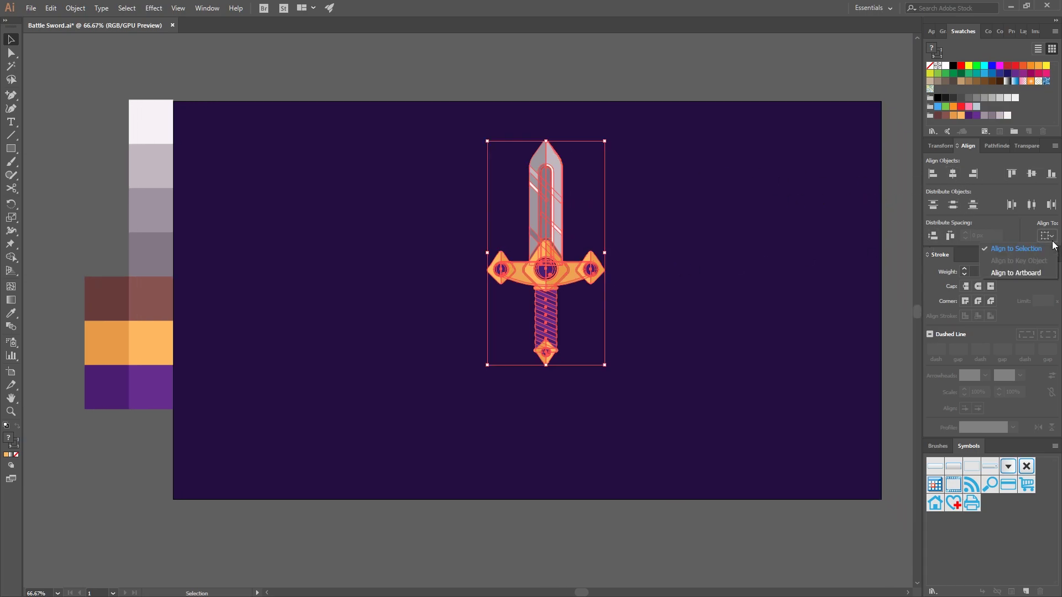
left_click(1037, 273)
left_click(952, 174)
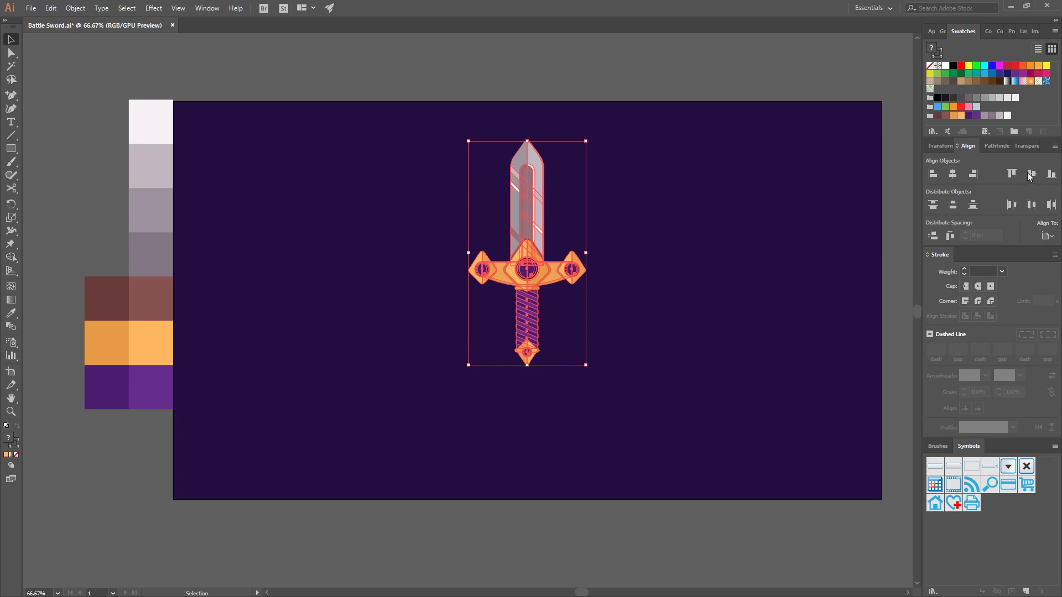
left_click(1032, 174)
- Try enlarging the grouped sword proportionally around its centre
left_click_drag(588, 188, 692, 128)
left_click_drag(541, 169, 725, 170)
key("ctrl+z")
left_click(686, 228)
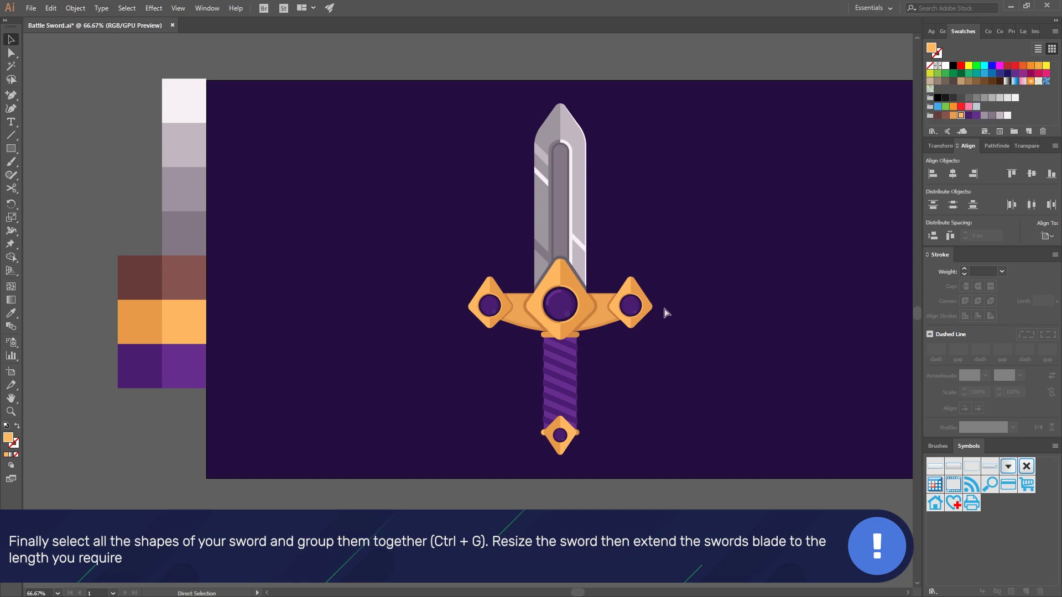
key("ctrl+a")
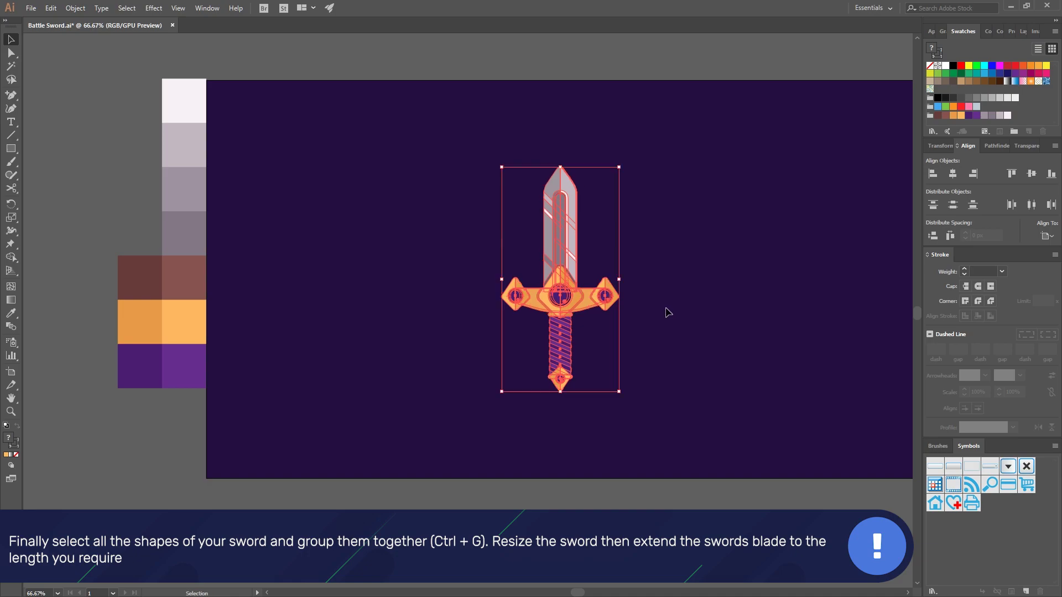
left_click(667, 310)
- Lengthen the blade by moving only the anchor points of its tip and upper section straight up, almost to the artboard's upper edge
key("a")
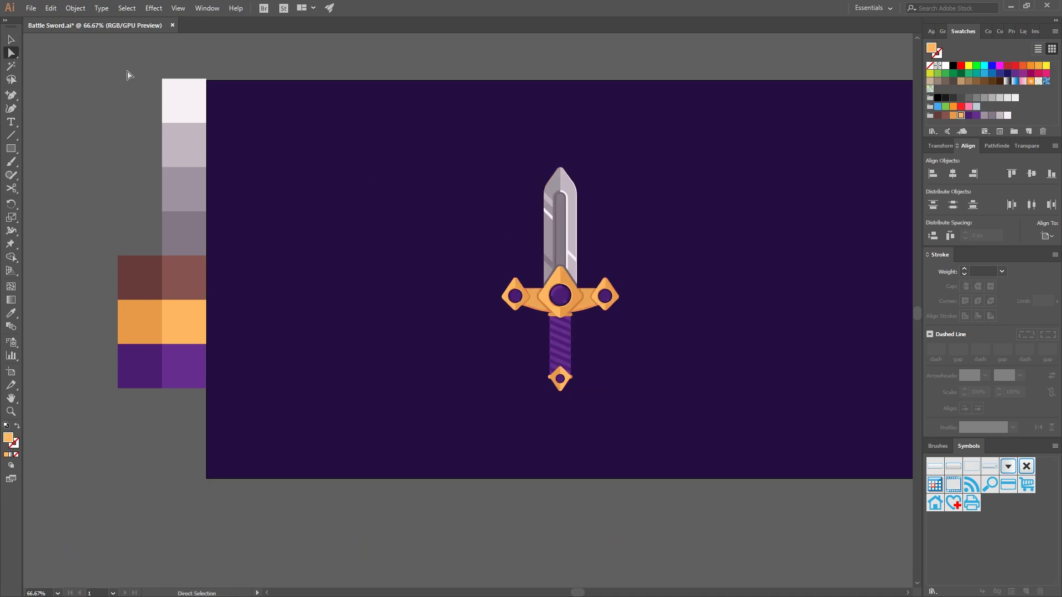
left_click_drag(623, 232, 632, 238)
key("shift+Up")
key("shift+Up")
key("shift+Up")
key("shift+Up")
key("shift+Up")
key("shift+Up")
key("shift+Up")
key("shift+Up")
key("shift+Up")
key("shift+Up")
key("shift+Up")
key("shift+Up")
key("shift+Up")
key("shift+Up")
key("shift+Up")
key("shift+Up")
key("shift+Up")
key("shift+Up")
key("shift+Up")
key("shift+Up")
key("shift+Up")
key("shift+Up")
left_click(676, 231)
- Centre the whole lengthened sword vertically on the artboard
left_click_drag(685, 415, 418, 81)
key("a")
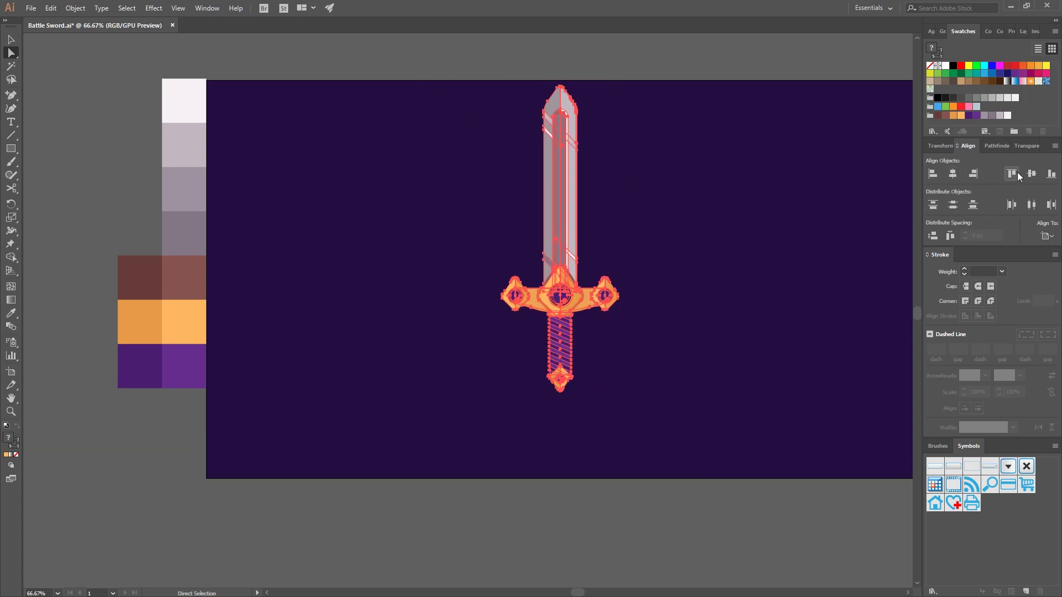
left_click(1031, 174)
left_click(770, 290)
- Rotate the sword group 45° clockwise and enlarge it proportionally around its centre to fill most of the artboard's height
key("v")
left_click(600, 335)
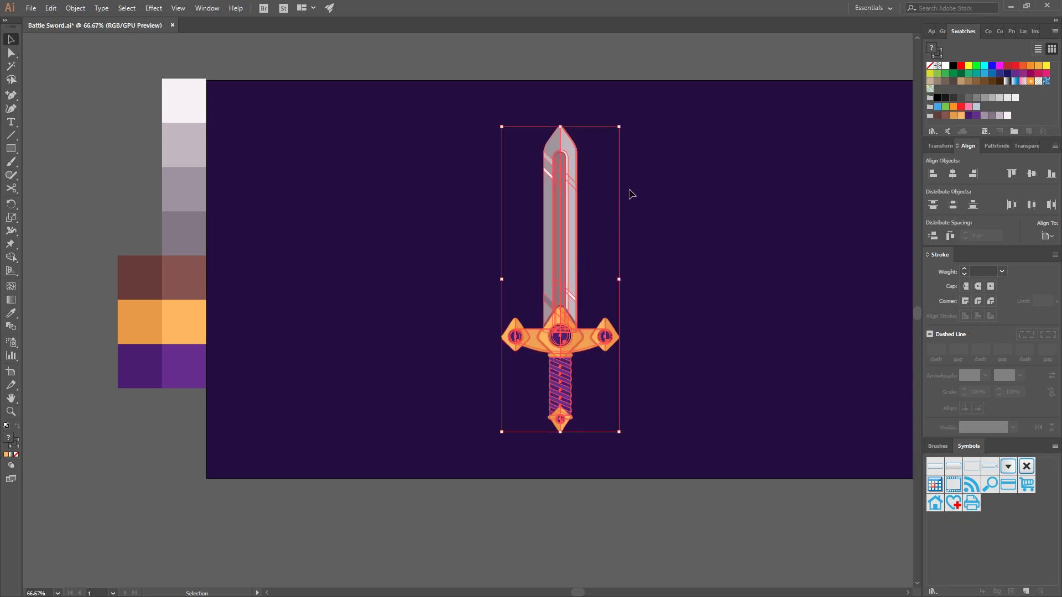
left_click_drag(624, 125, 752, 178)
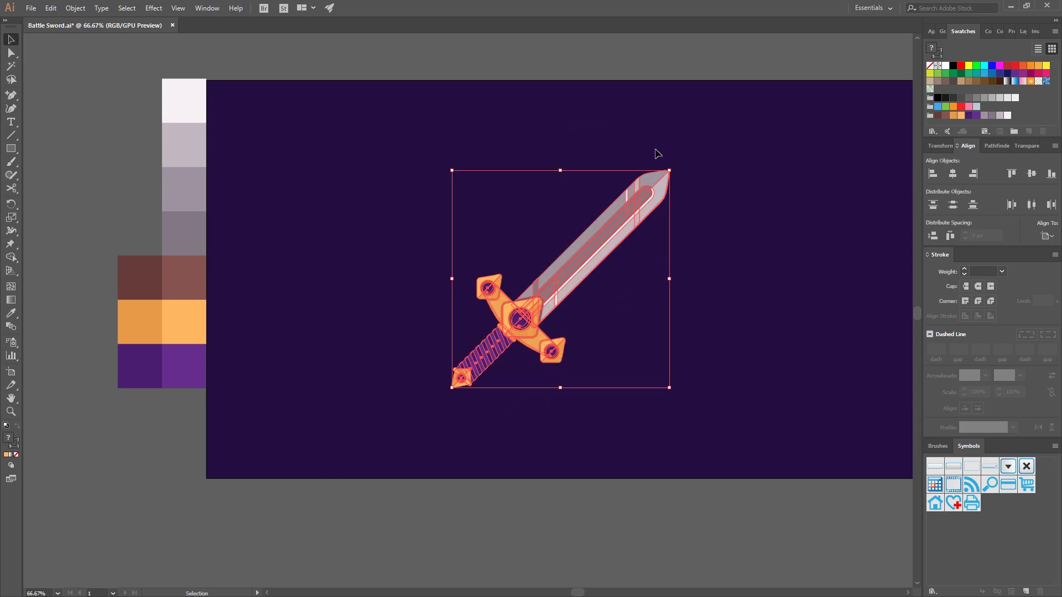
left_click_drag(670, 170, 773, 118)
left_click(730, 286)
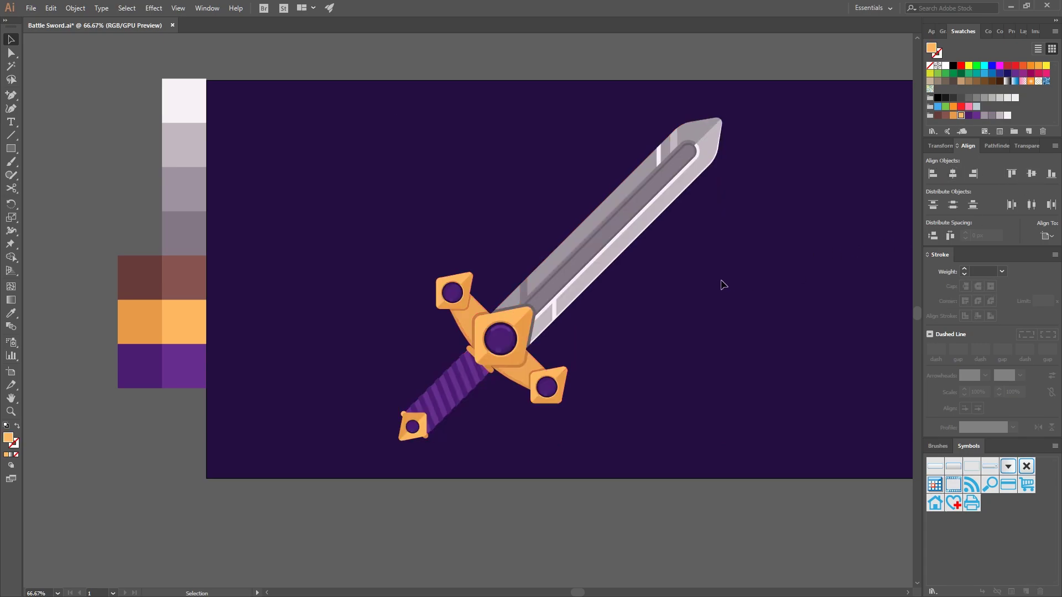
key("ctrl+plus")
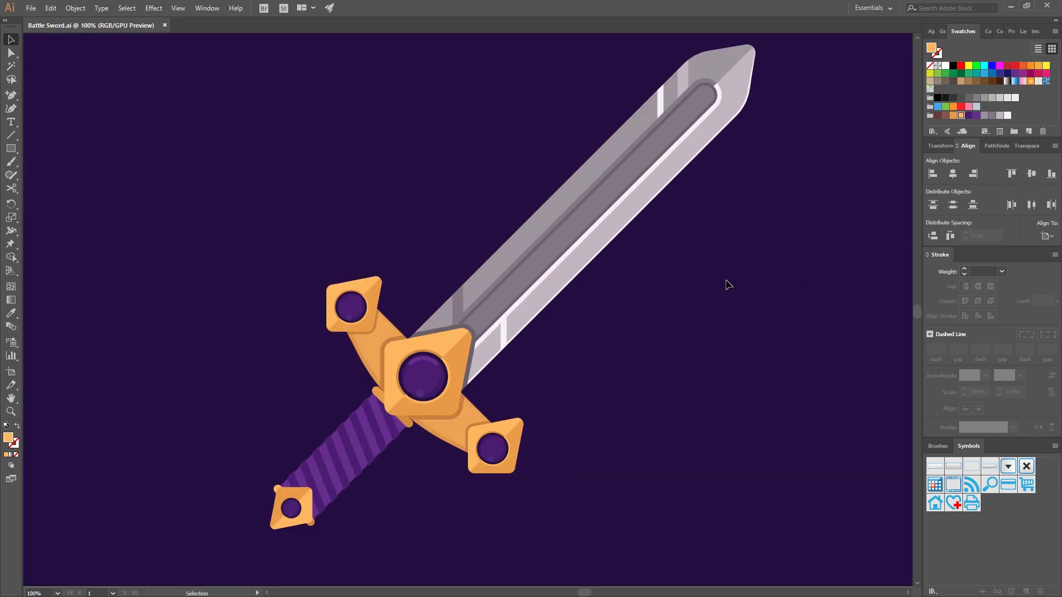